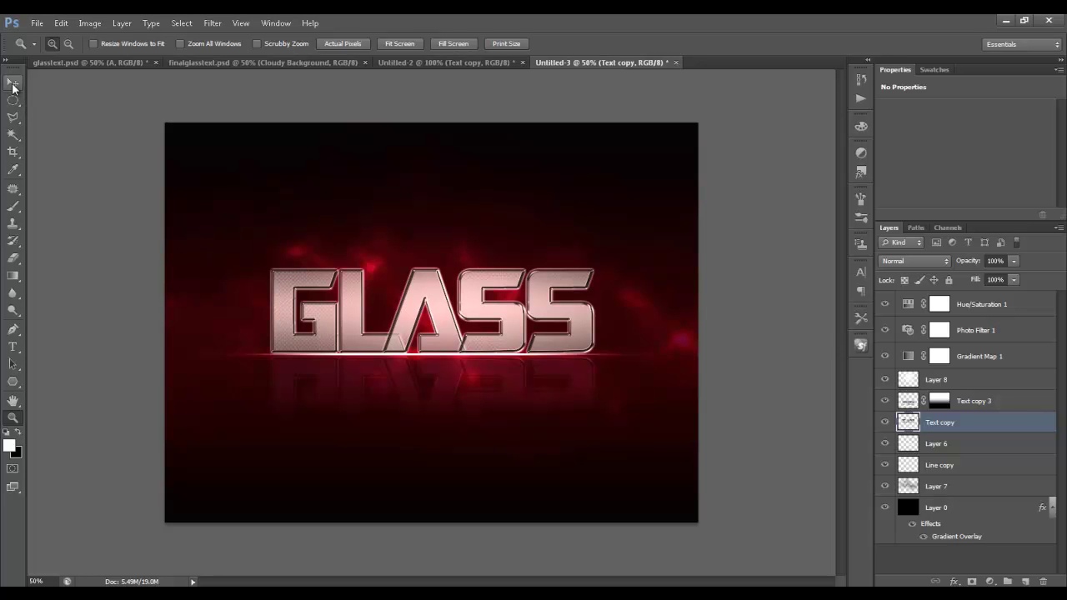
Step: Examine the finished red glass text up close and compare it with the version in finalglasstext.psd
left_click(384, 337)
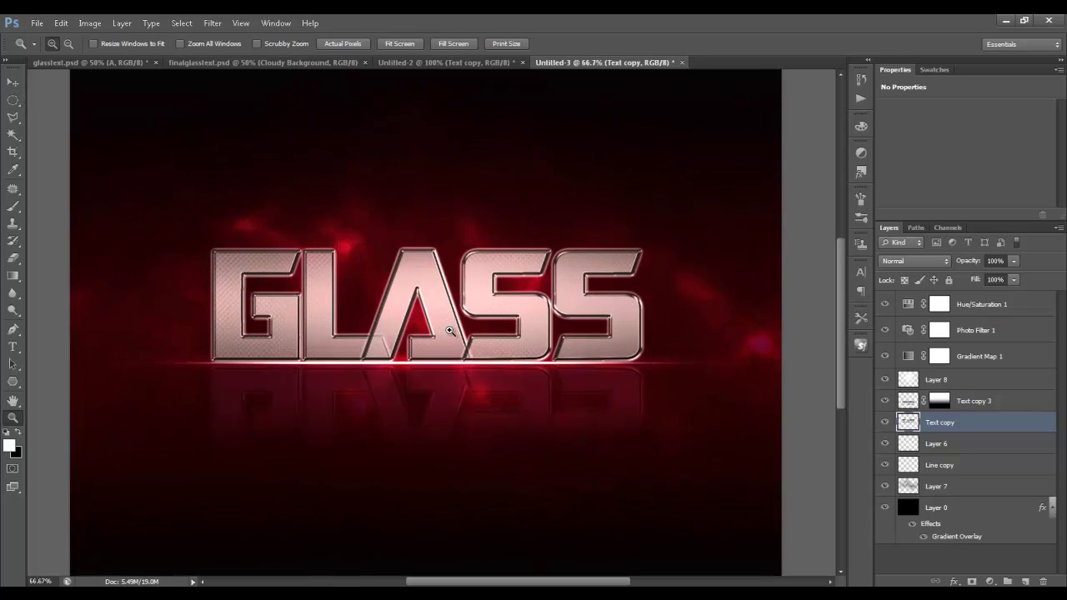
left_click(264, 63)
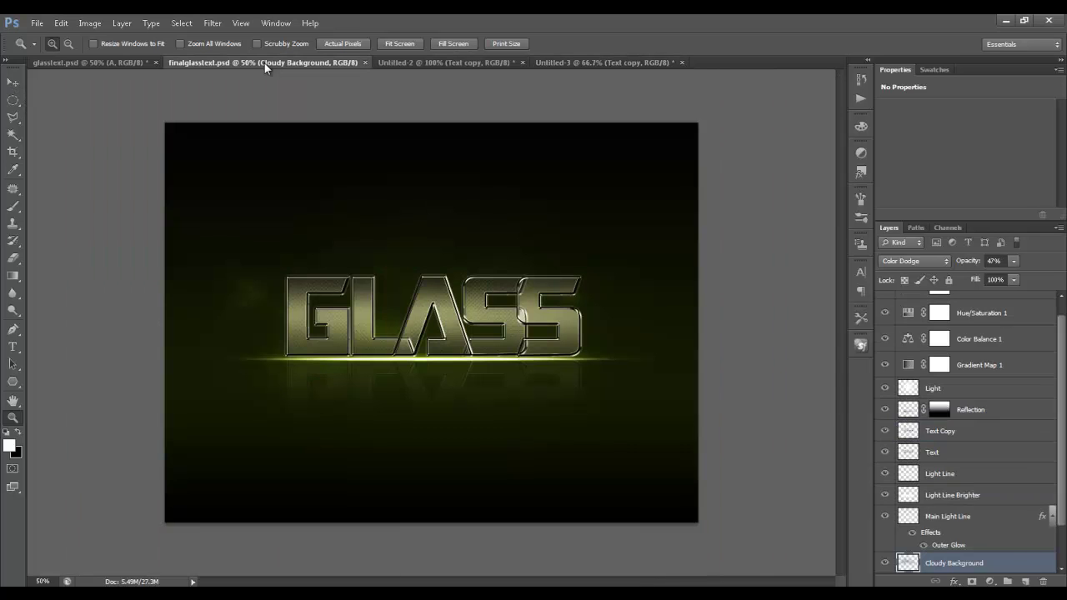
left_click(613, 63)
left_click(561, 236, "alt")
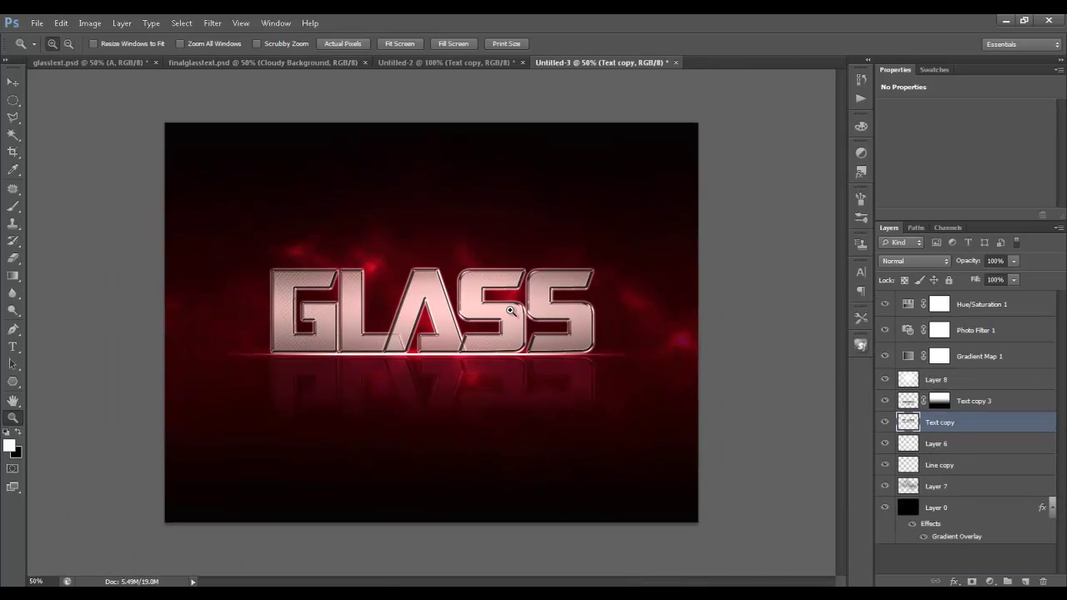
Step: Create a new document from the Web preset at 1600 x 1200 pixels, 72 pixels/inch, with white background contents
left_click(37, 22)
left_click(35, 34)
left_click(400, 136)
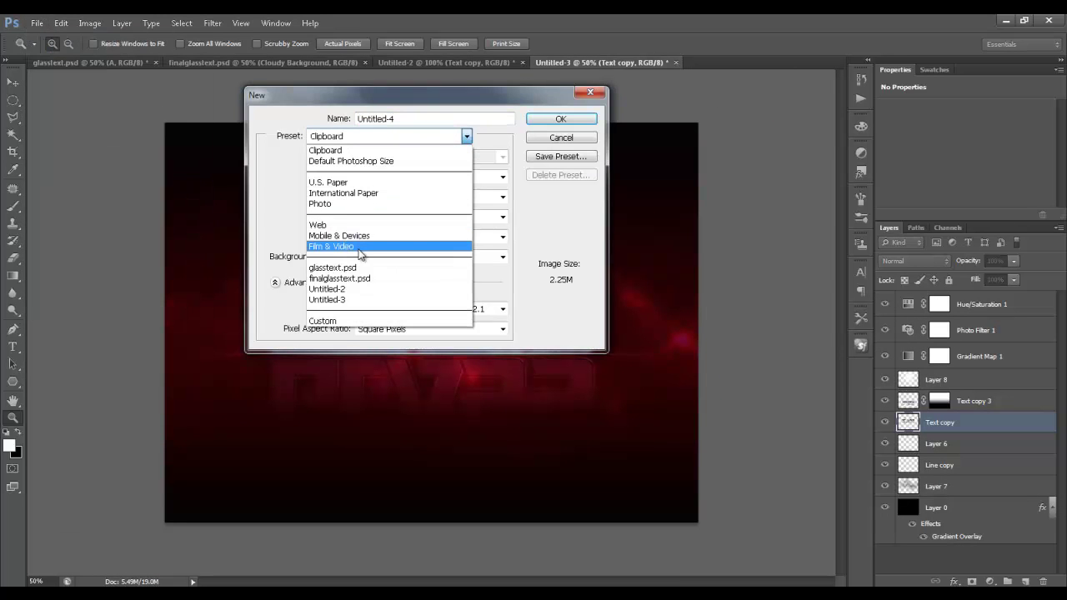
left_click(361, 247)
left_click(371, 140)
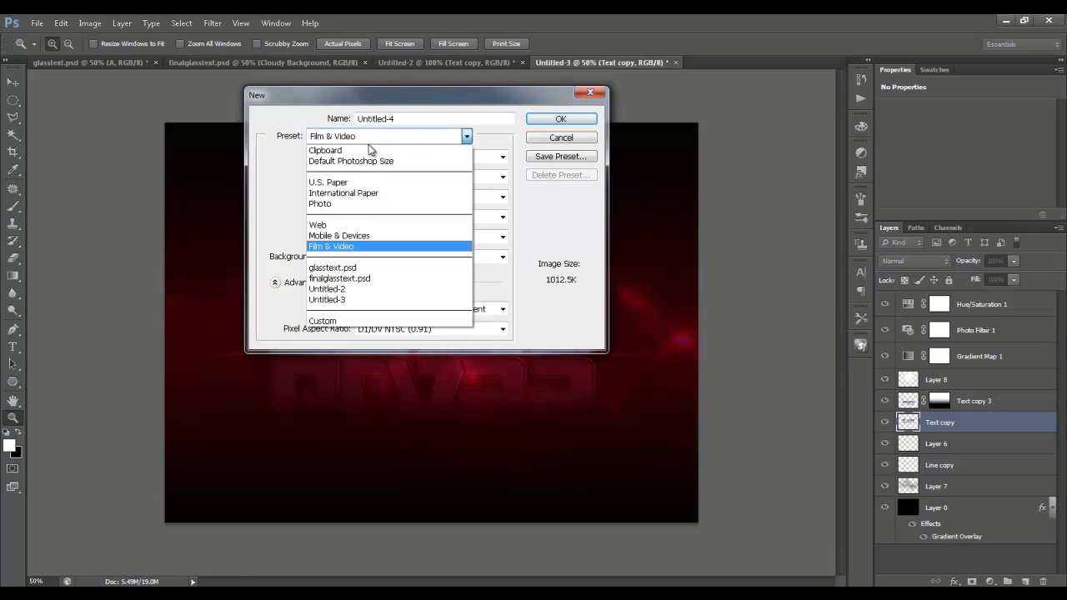
left_click(357, 224)
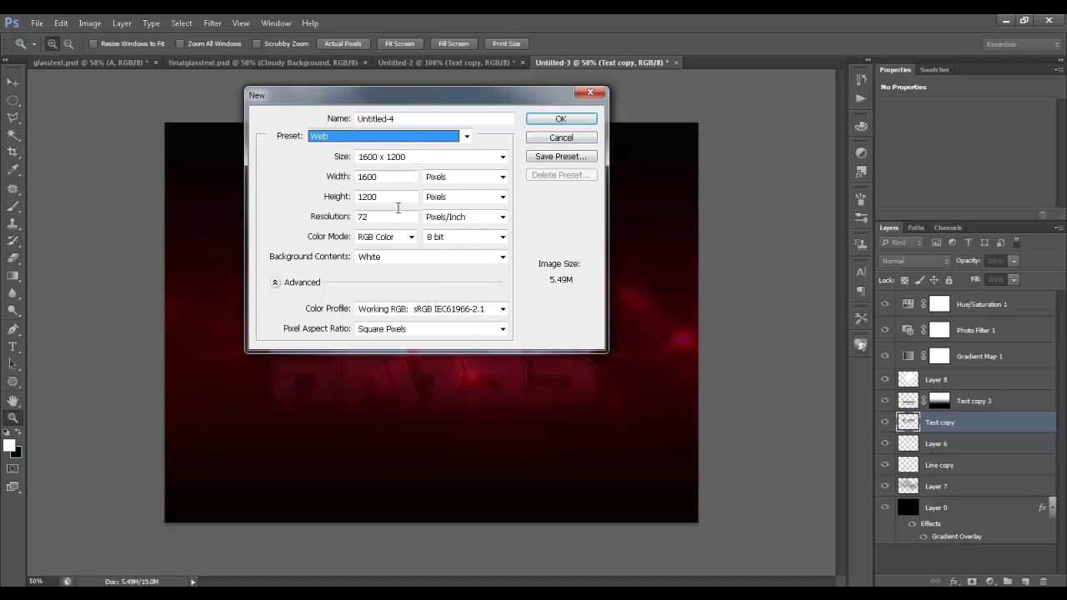
left_click(565, 119)
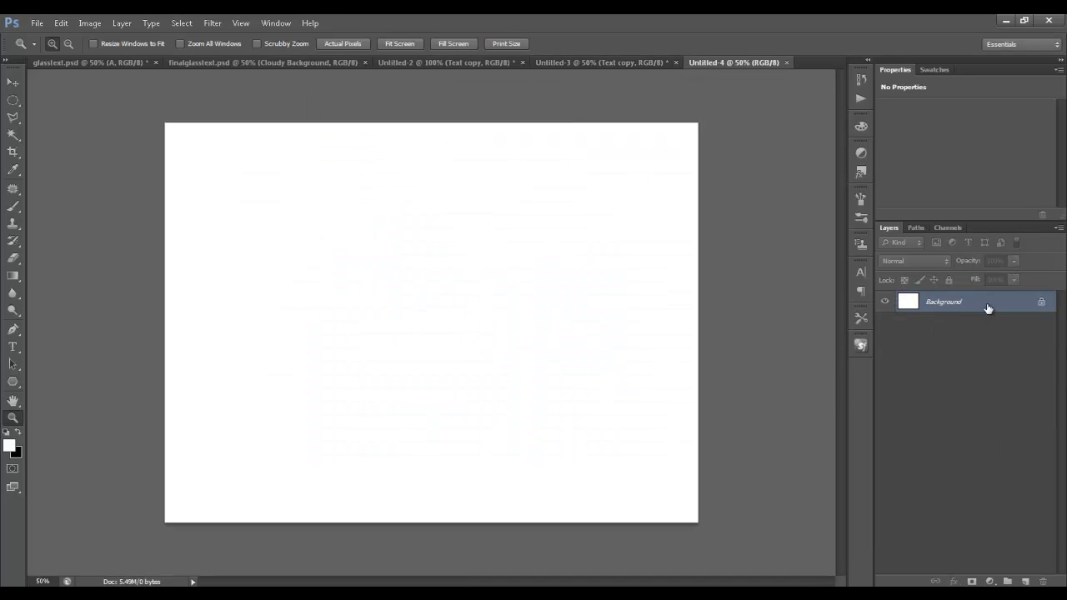
Step: Convert the locked background into the regular layer Layer 0 and fill it with black
double_click(1016, 306)
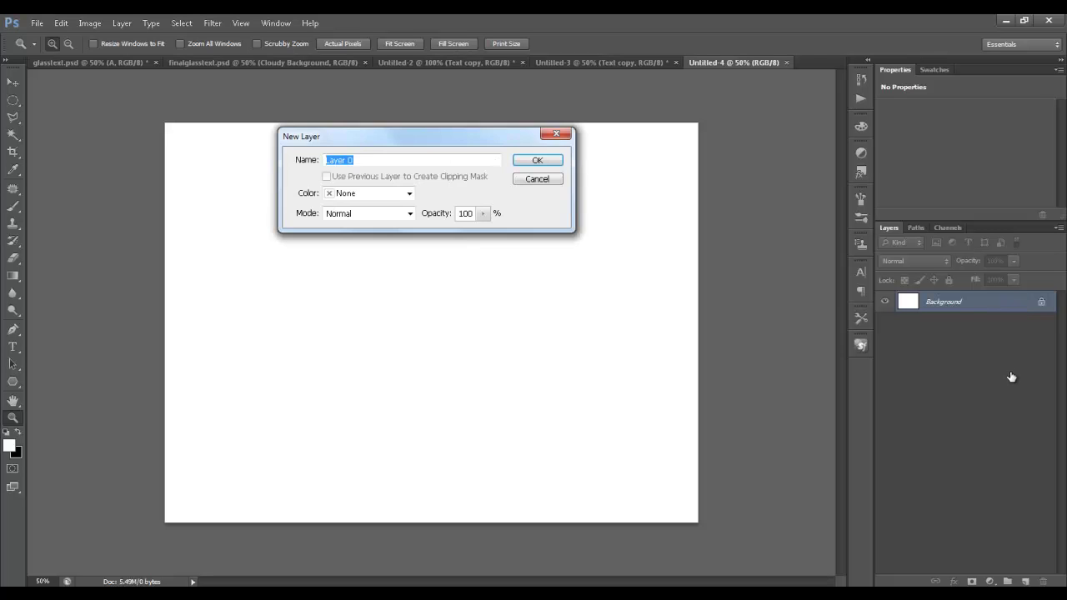
key("Return")
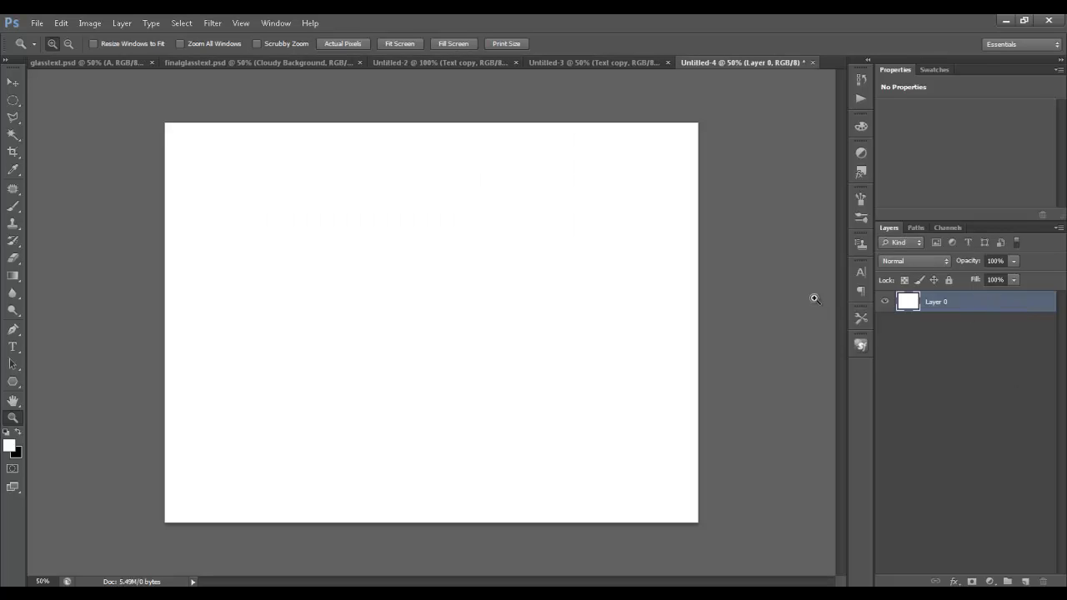
key("ctrl+BackSpace")
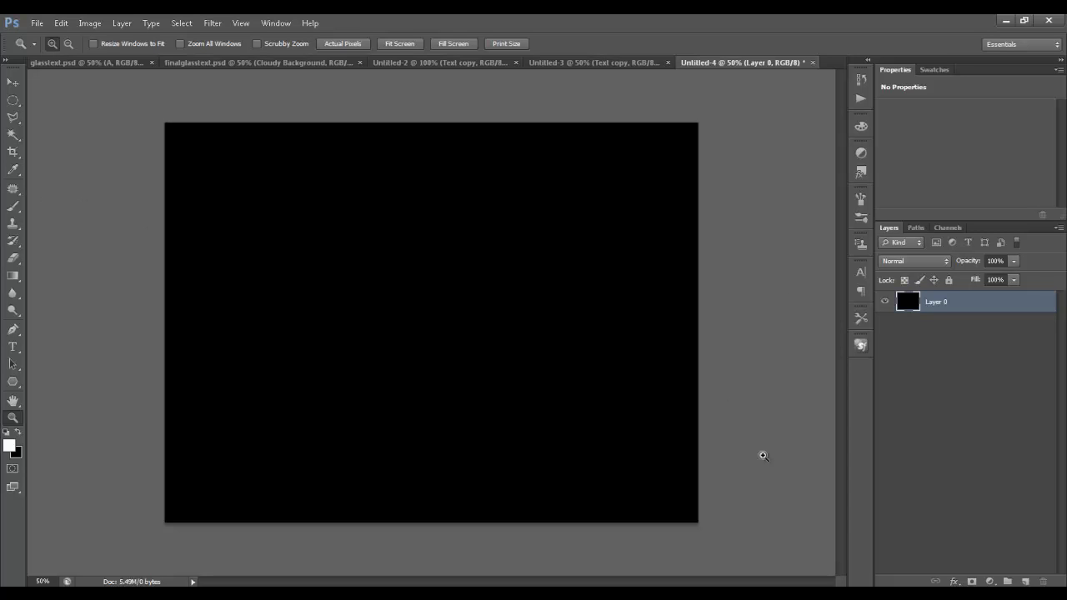
Step: Add a Gradient Overlay to Layer 0 with black stops at both ends and a white stop at 51%
double_click(994, 308)
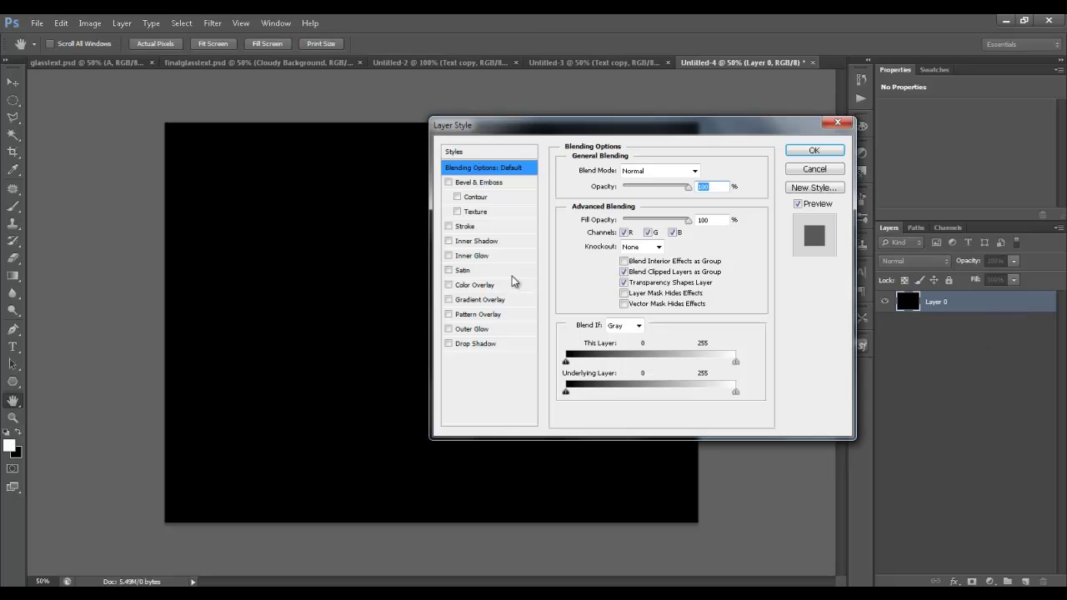
left_click(480, 302)
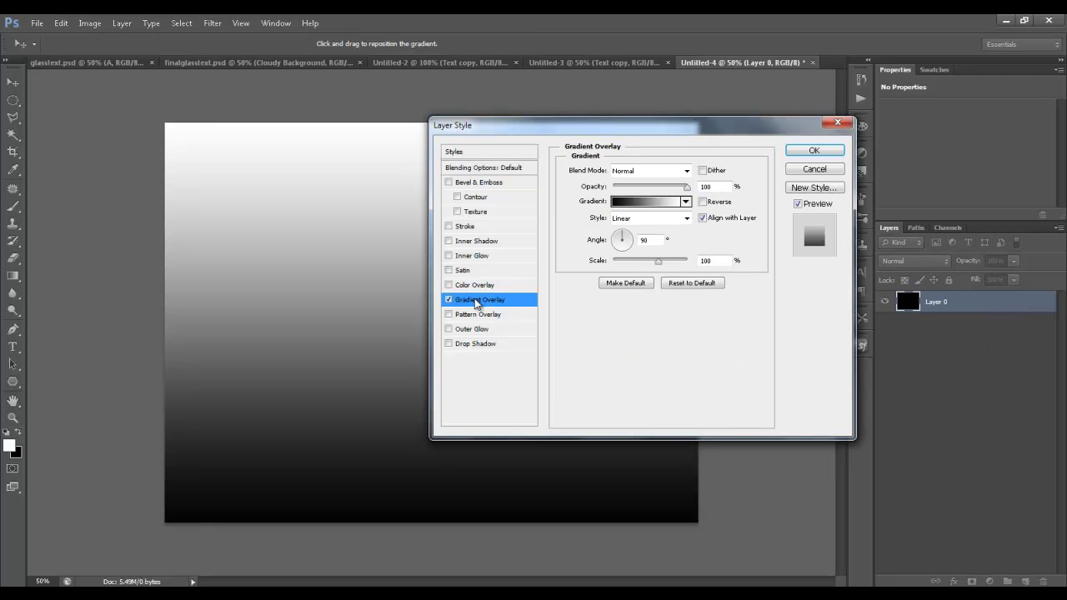
left_click(635, 203)
left_click_drag(903, 385, 773, 383)
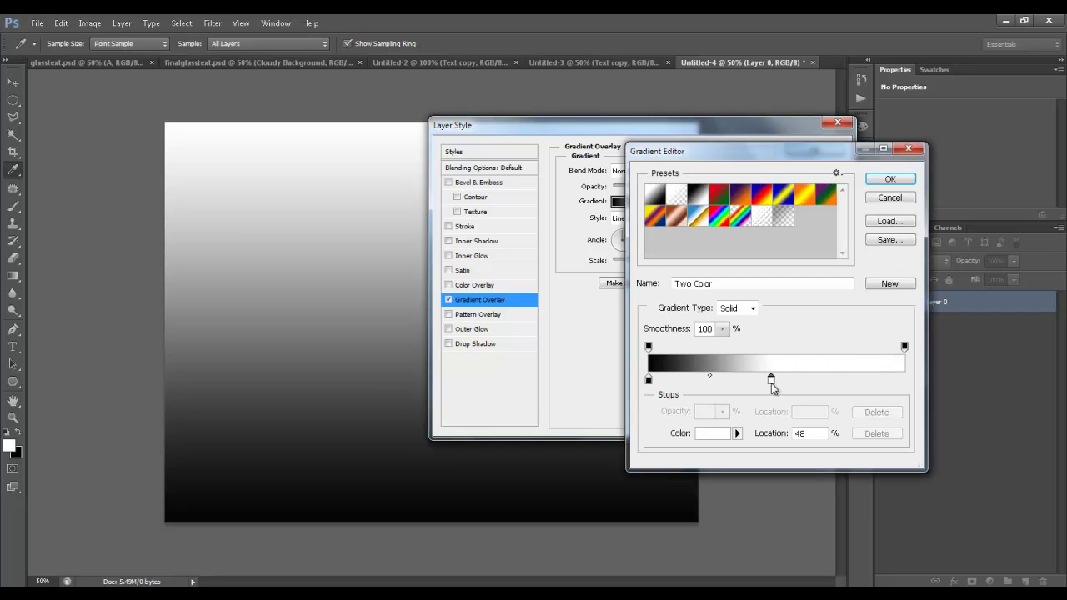
left_click(651, 382)
left_click(904, 381)
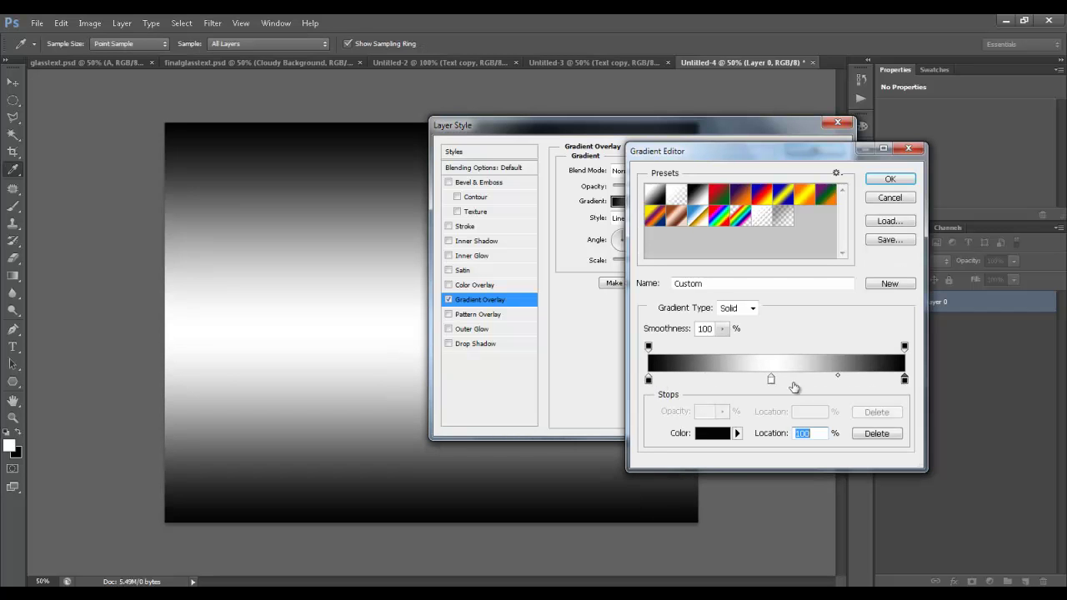
left_click_drag(772, 382, 781, 382)
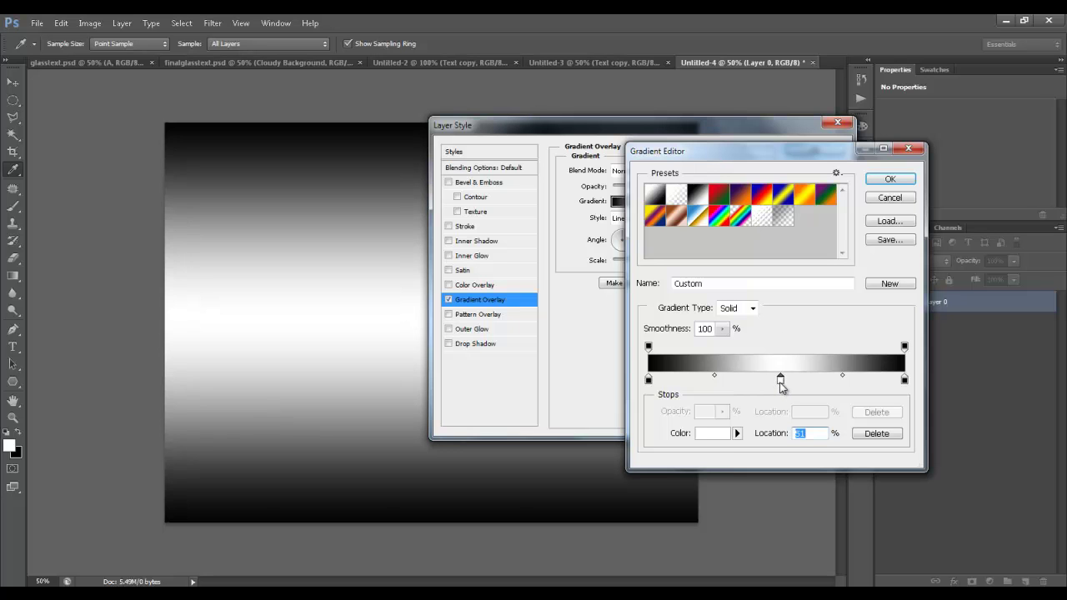
Step: Recolor the gradient's middle stop to a very dark red and apply the overlay to Layer 0
left_click(712, 434)
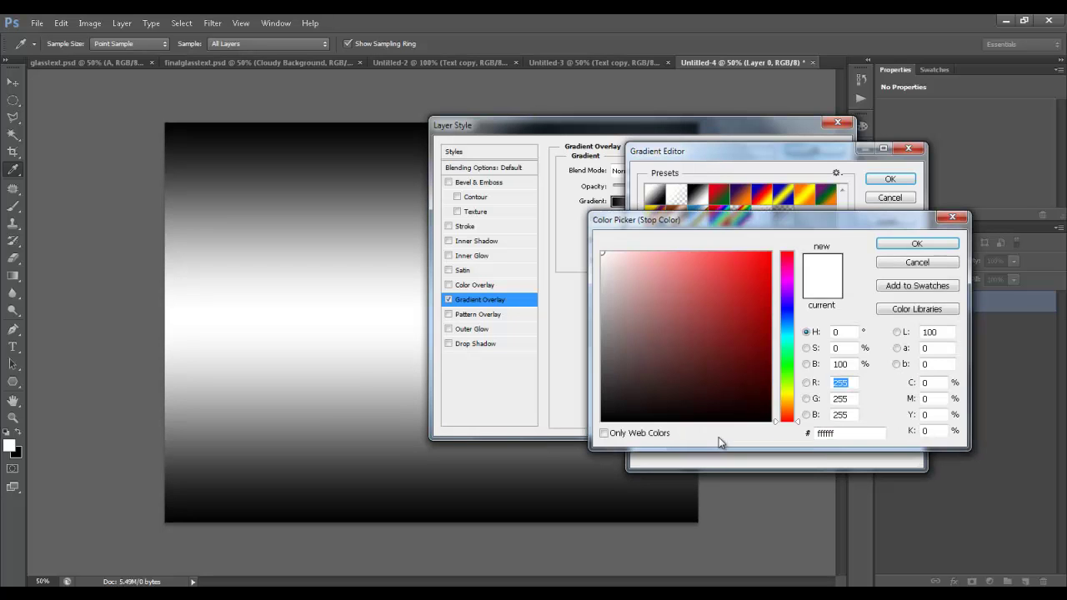
left_click_drag(749, 383, 782, 397)
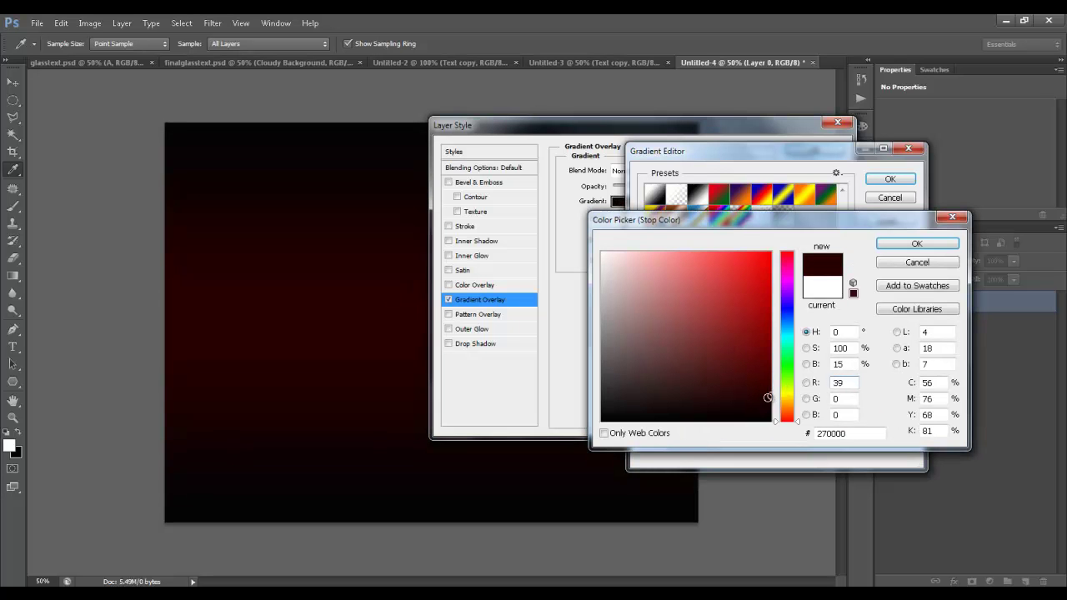
left_click(788, 399)
left_click_drag(787, 398, 775, 417)
left_click(892, 245)
left_click(889, 179)
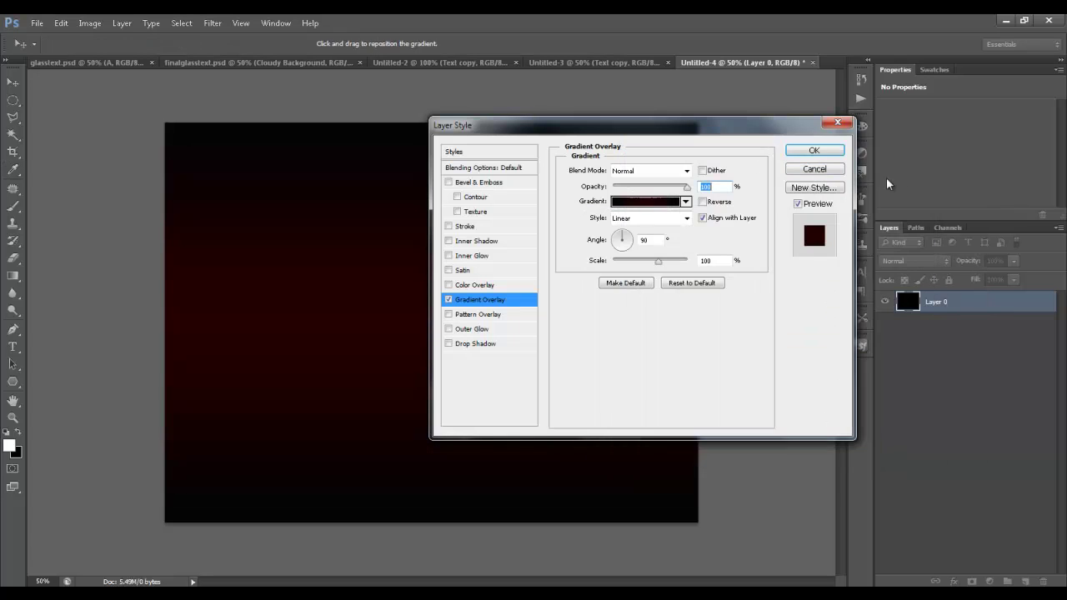
left_click(815, 151)
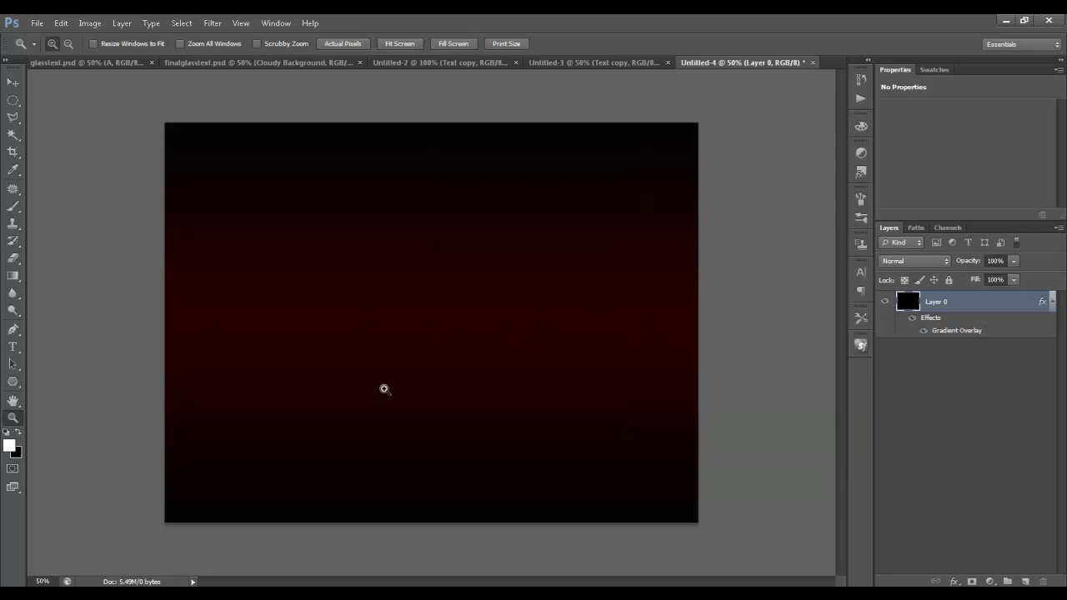
Step: Add the letter G as white text in the Transformers font at 289 pt near the canvas center
key("t")
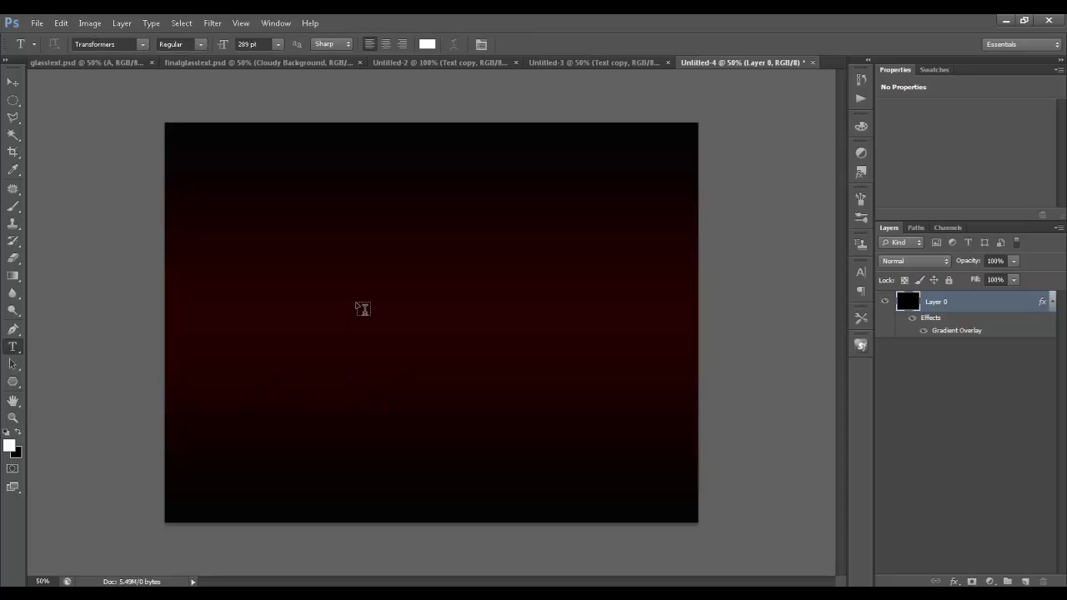
left_click(460, 463)
type("G")
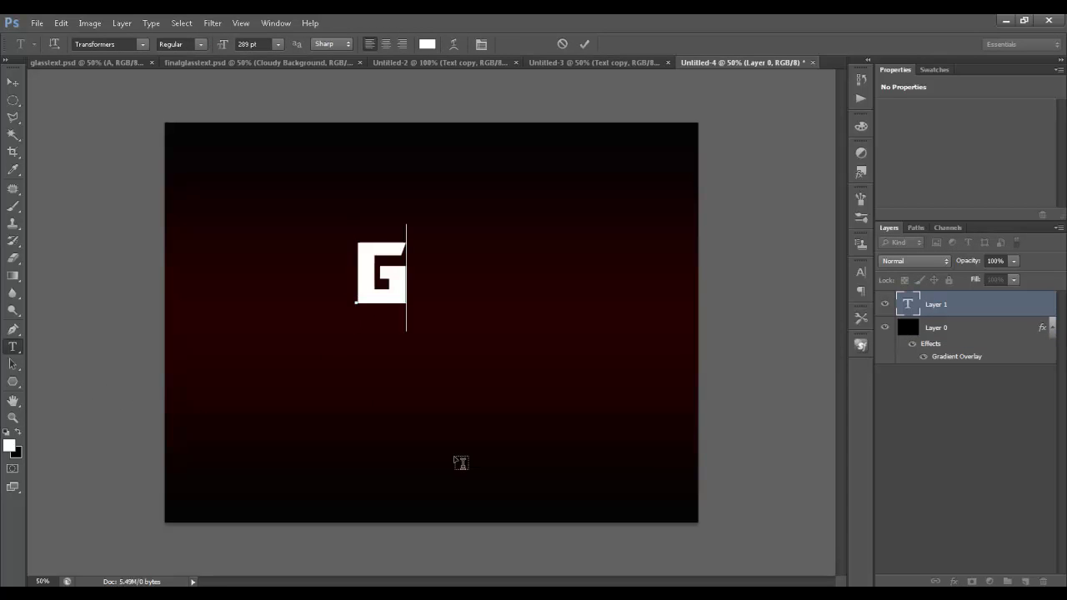
left_click(12, 82)
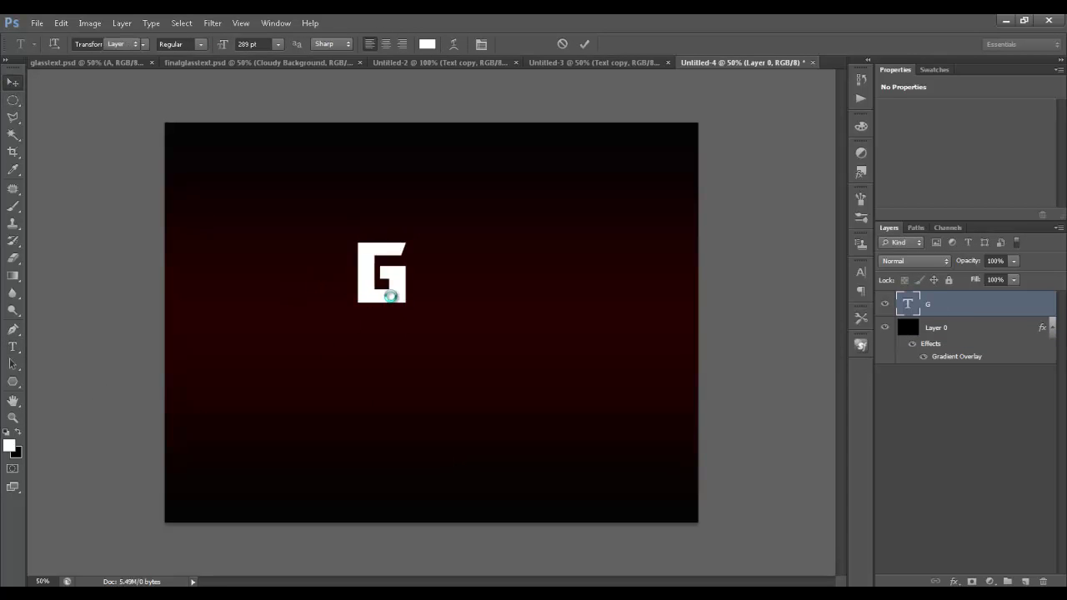
Step: Enlarge the letter G to about 664 pt and place it in the left part of the canvas, vertically centered
left_click_drag(403, 298, 429, 492)
key("ctrl+t")
key("Return")
left_click_drag(399, 404, 320, 325)
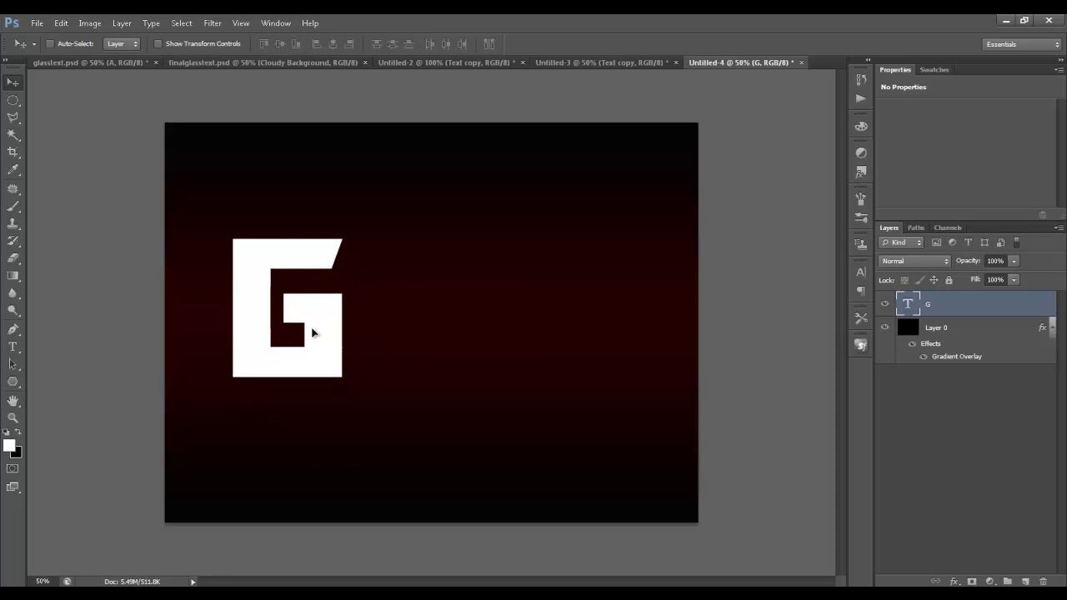
key("t")
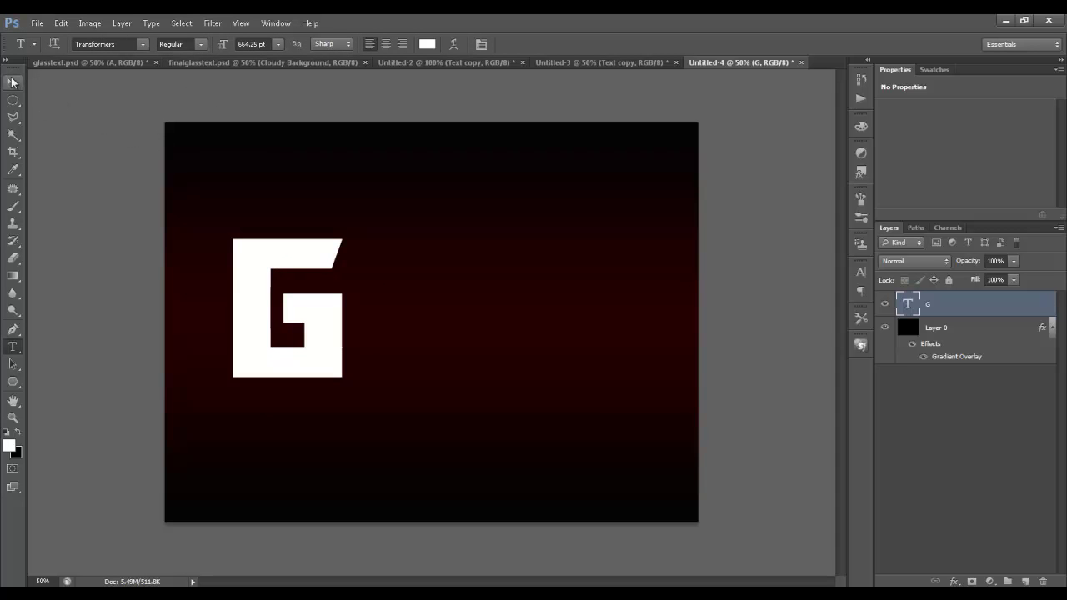
left_click(14, 85)
mouse_move(340, 335)
left_mouse_down()
mouse_move(334, 350)
mouse_move(321, 336)
mouse_move(325, 343)
left_mouse_up()
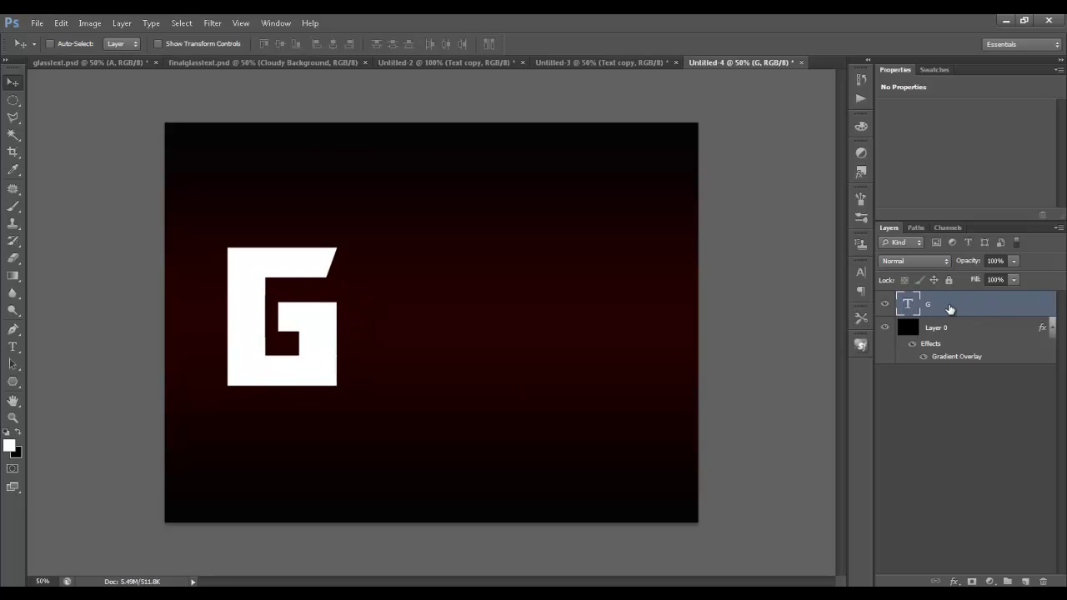
Step: Open the layer style settings of the G text layer
double_click(992, 308)
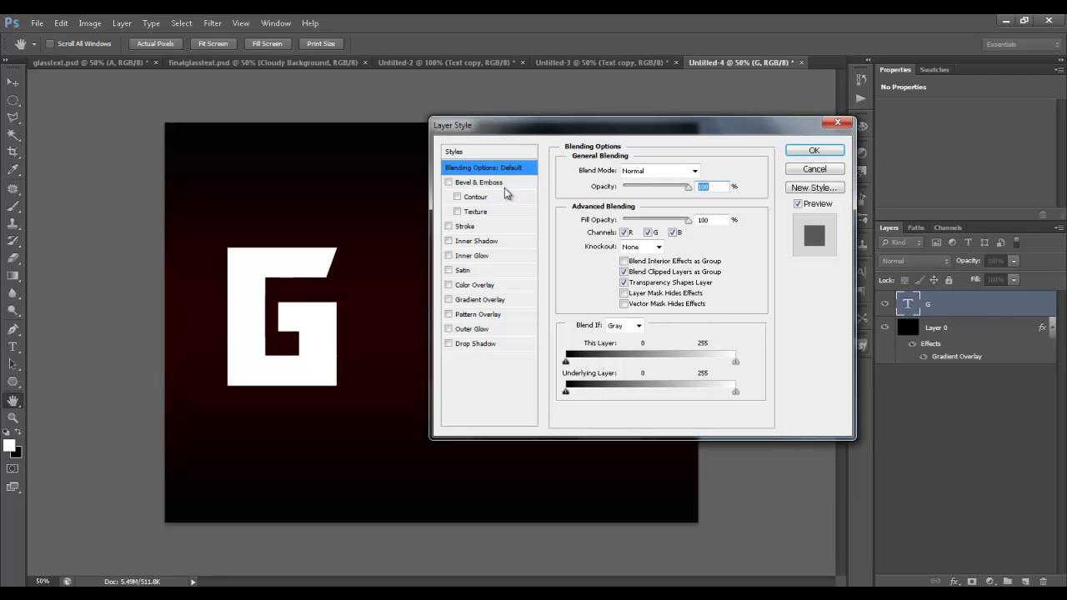
left_click(449, 182)
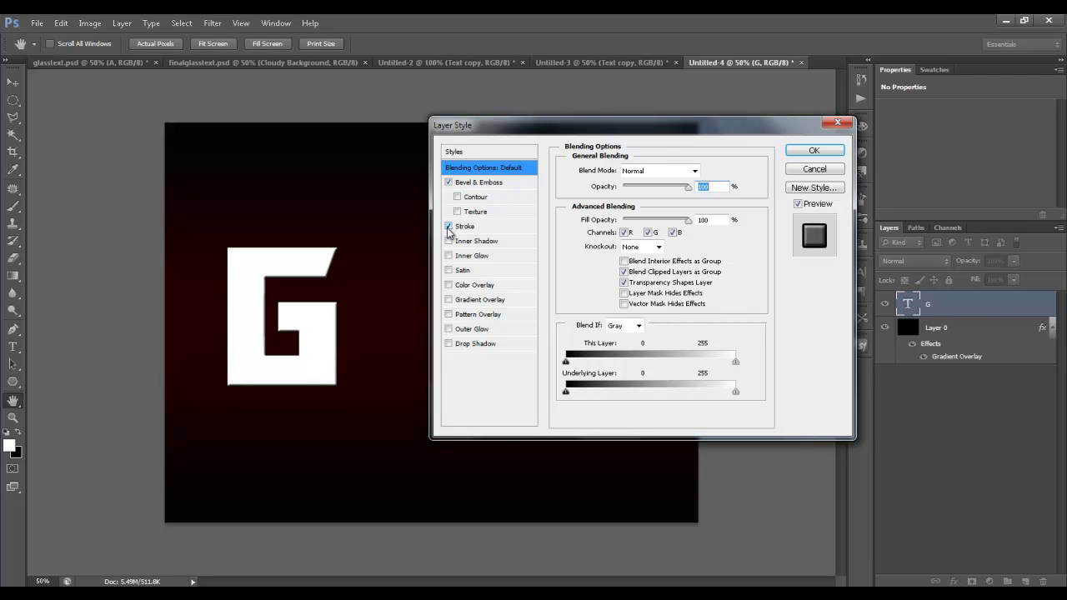
left_click(450, 344)
left_click(475, 344)
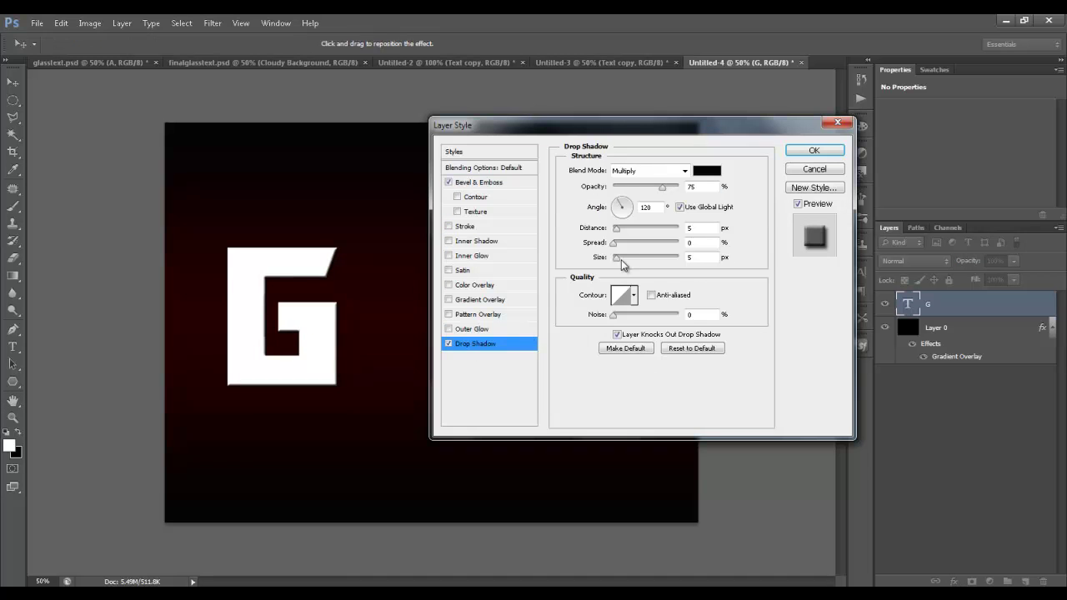
left_click(449, 344)
left_click(449, 182)
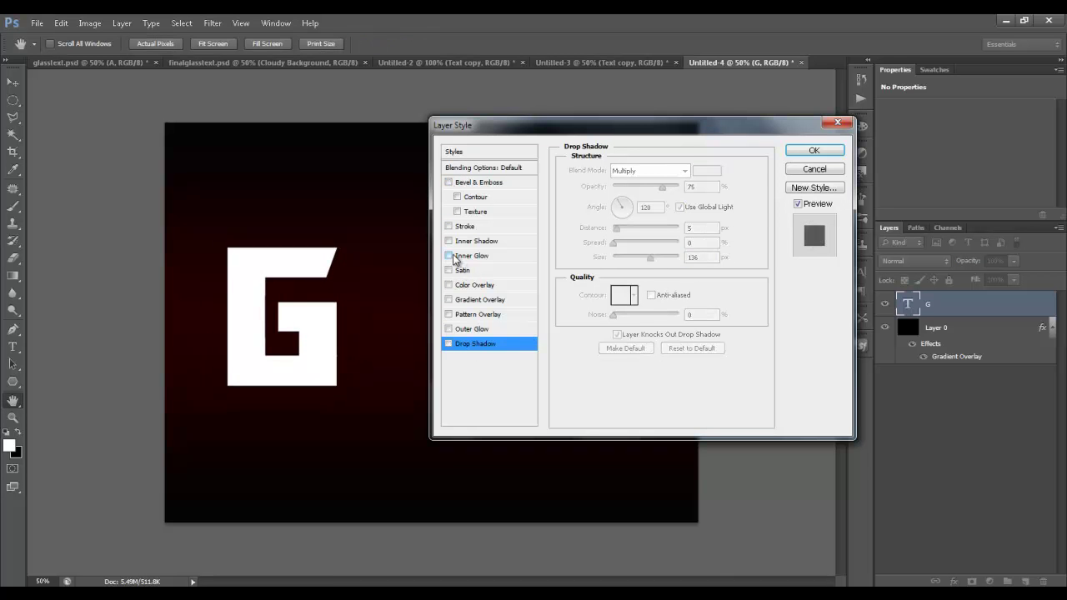
Step: Enable Bevel & Emboss on the G with the Pillow Emboss style, depth 817% and size 10 px
left_click(493, 183)
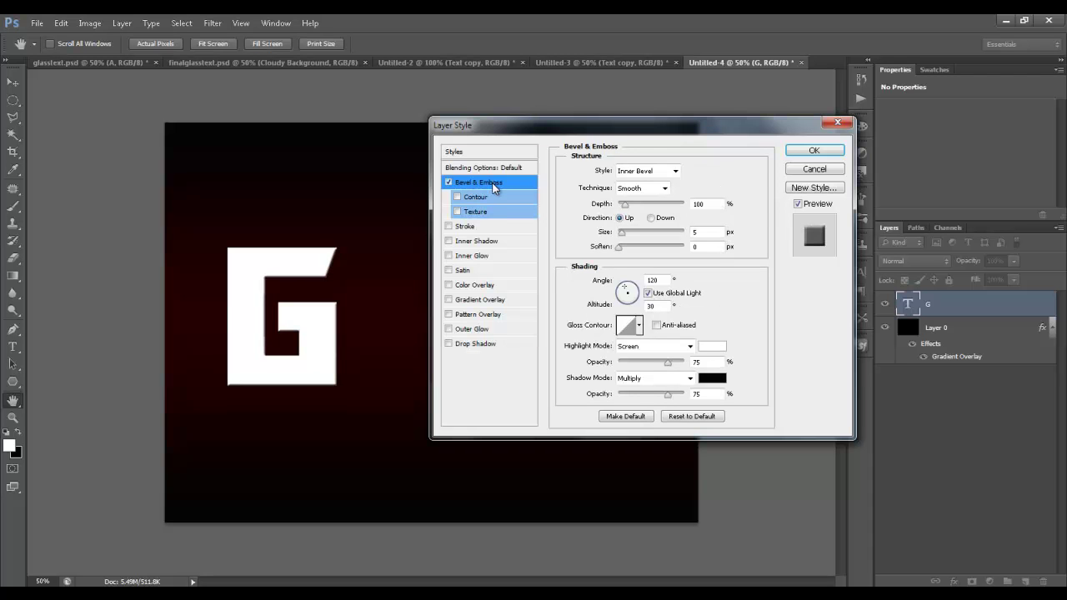
left_click(663, 173)
left_click(656, 216)
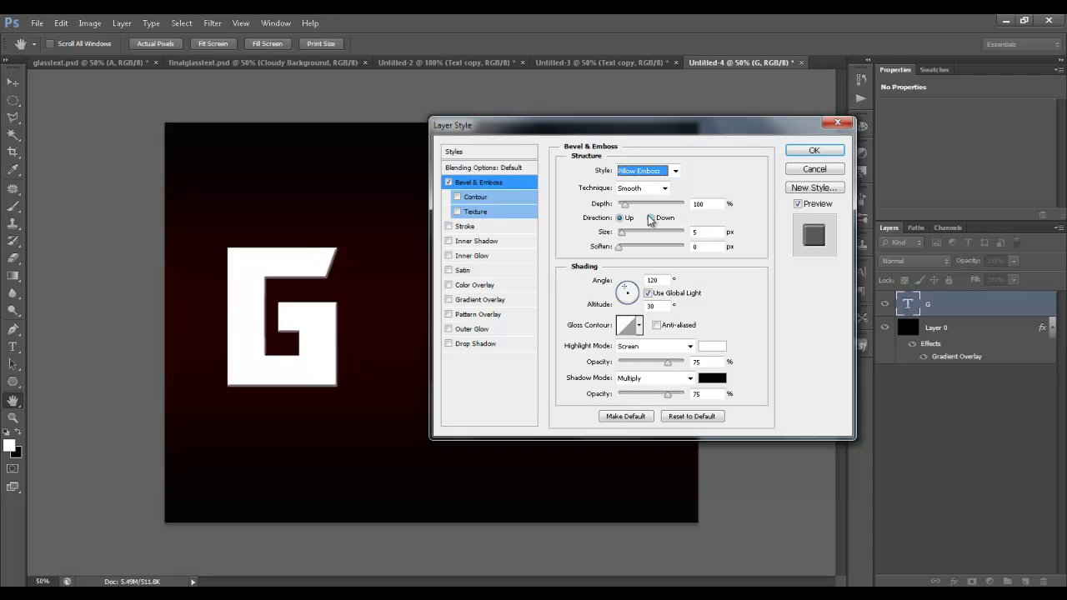
left_click_drag(626, 204, 671, 211)
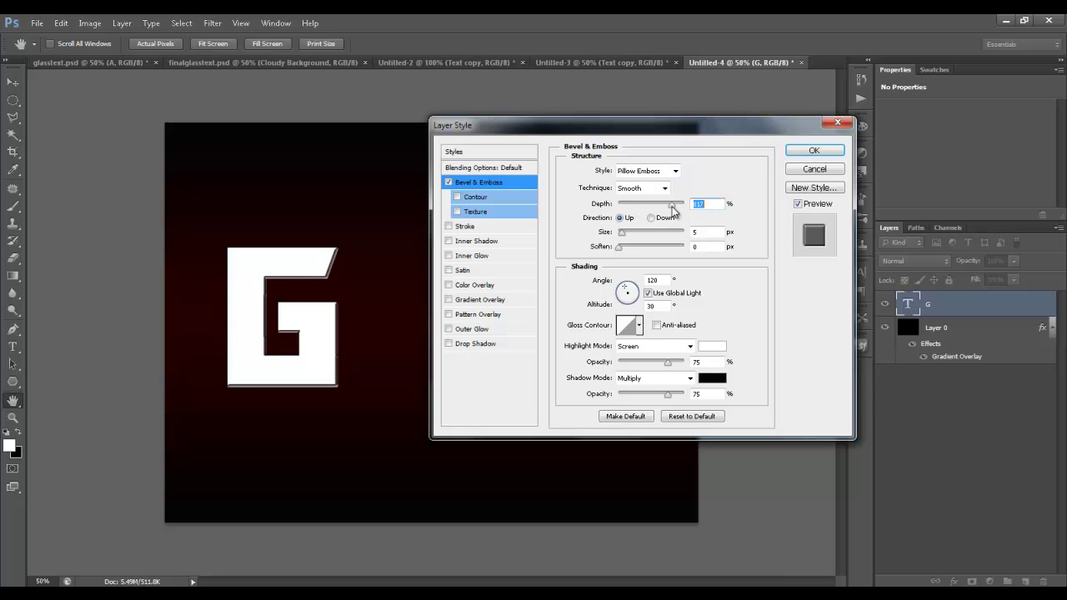
left_click(715, 231)
type("8")
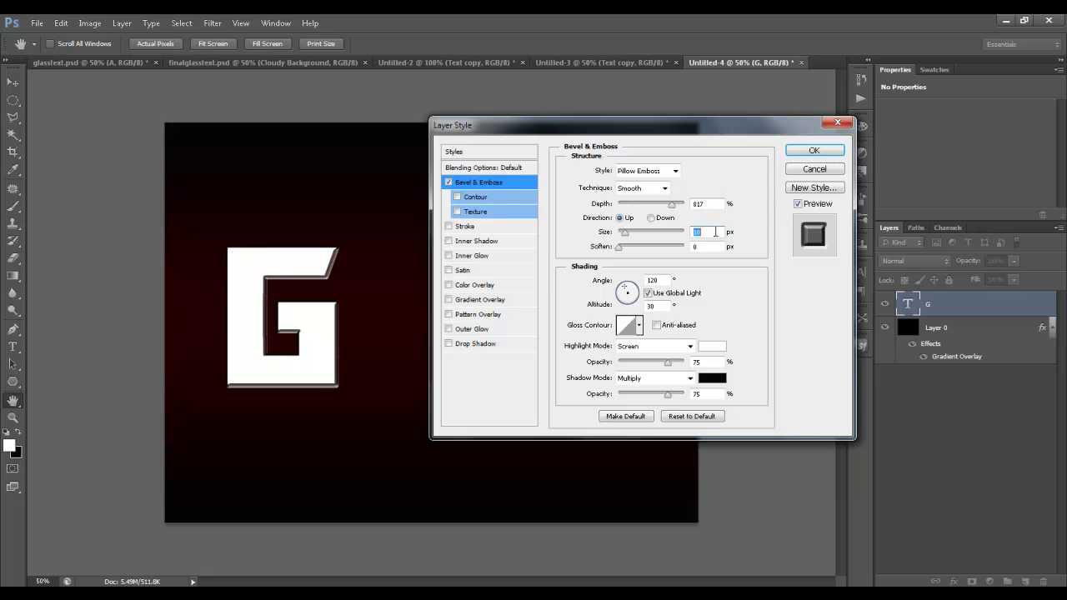
left_click(687, 247)
Step: Turn on anti-aliasing for the bevel's gloss contour and choose the twin-peaked contour preset
left_click(656, 326)
left_click(640, 327)
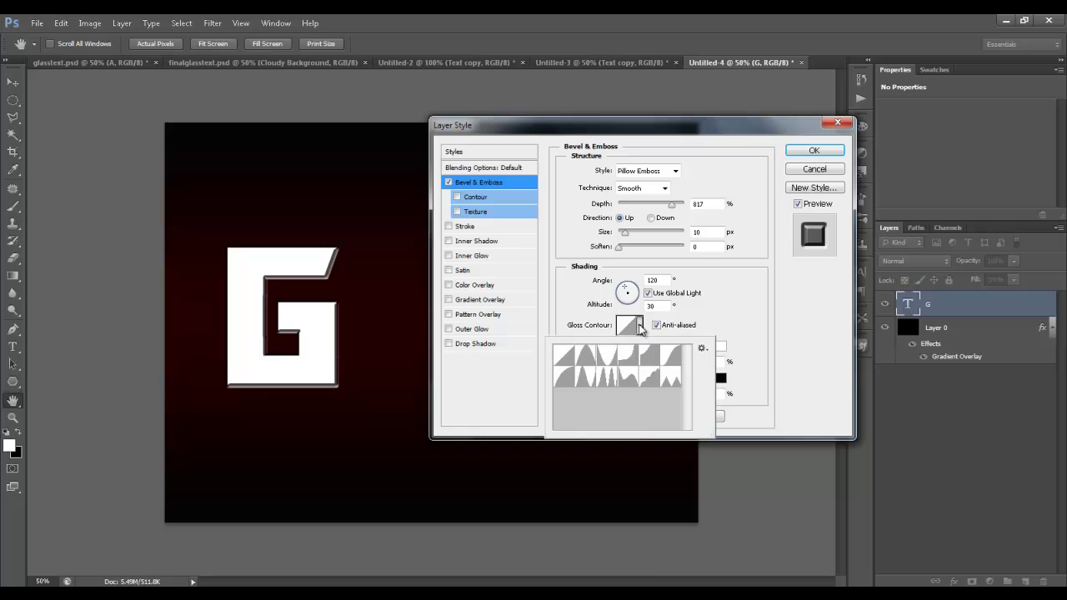
left_click(586, 382)
left_click(772, 306)
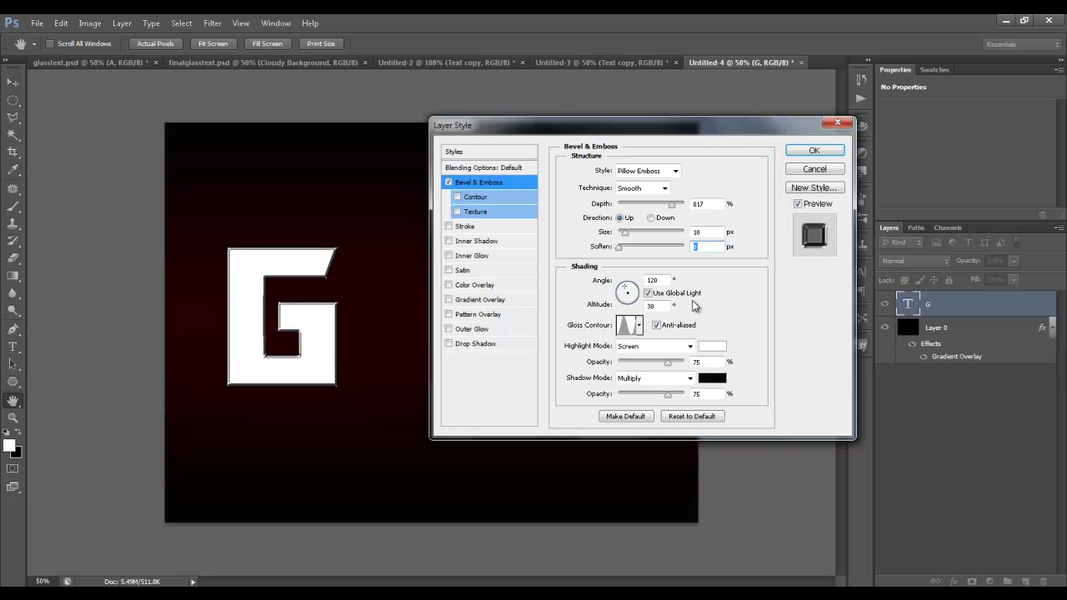
Step: Enable a Stroke on the G with a size of 1 px, positioned inside
left_click(450, 227)
left_click(648, 185)
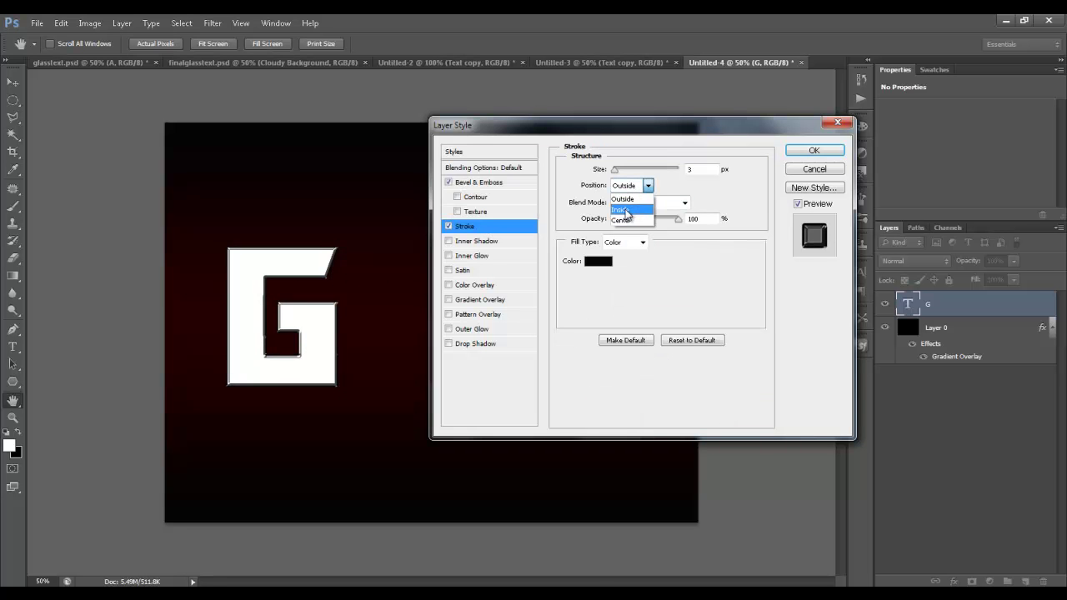
left_click(621, 209)
double_click(698, 170)
type("1")
Step: Set the stroke color to dark red #ab0808
left_click(599, 261)
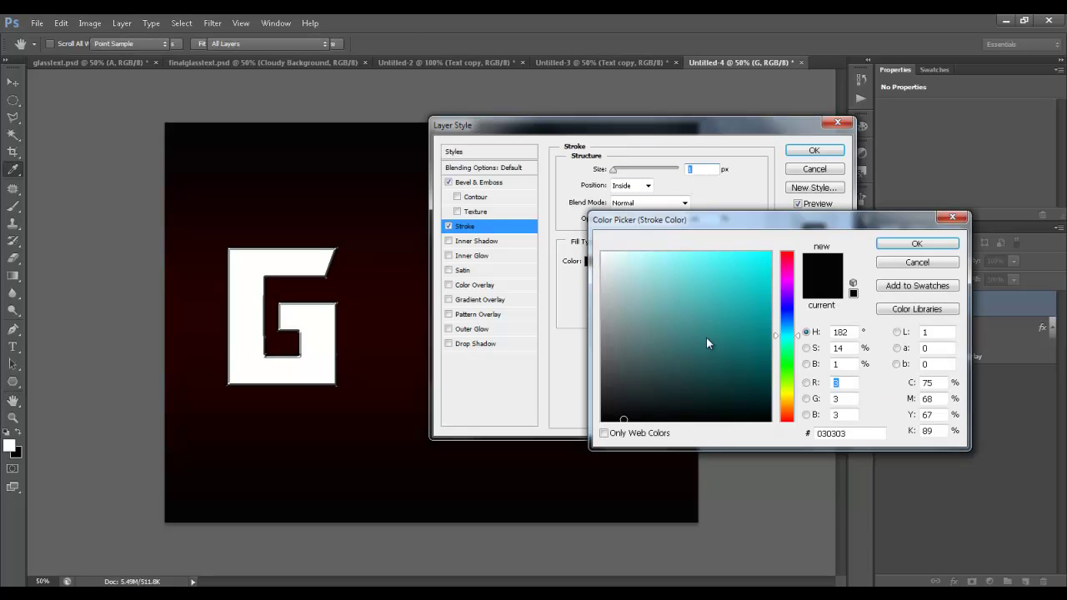
left_click_drag(785, 279, 785, 252)
left_click_drag(739, 288, 759, 311)
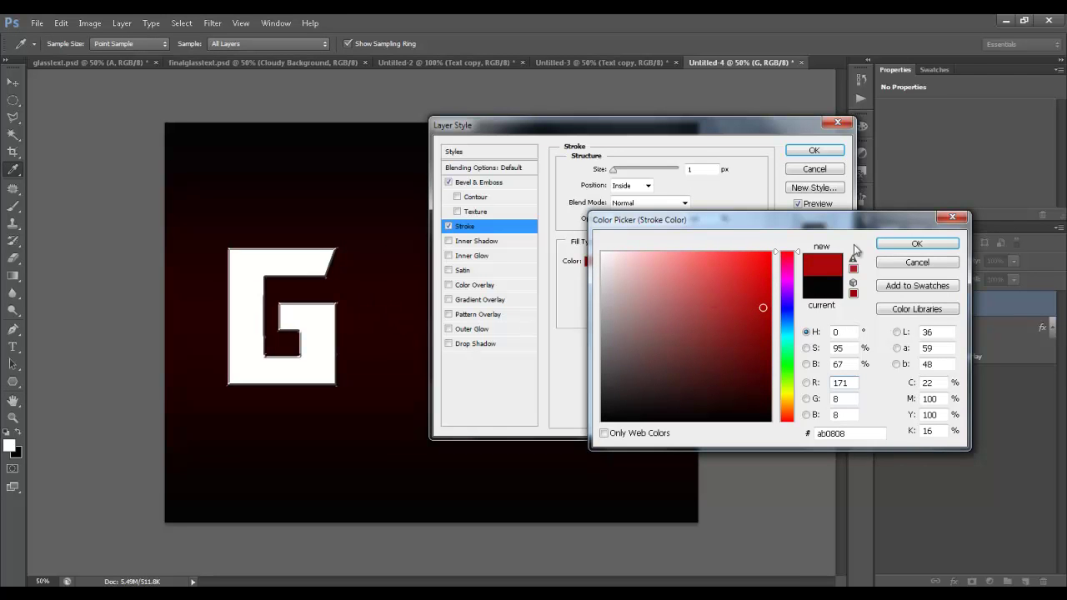
key("Return")
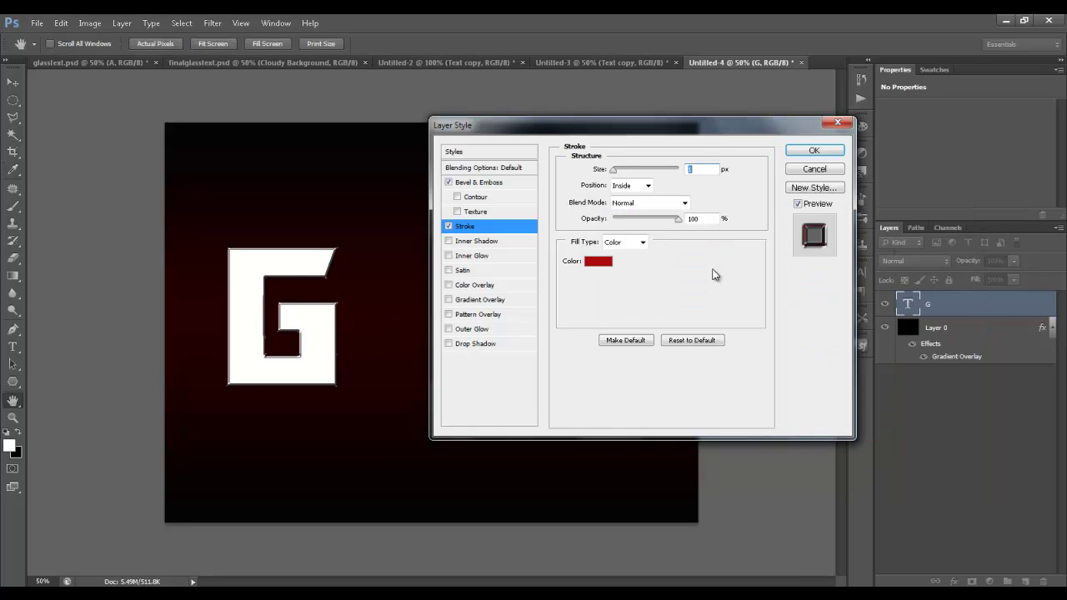
Step: Enable an Inner Shadow on the G with Normal blend mode and white color, and adjust its distance and size
left_click(481, 242)
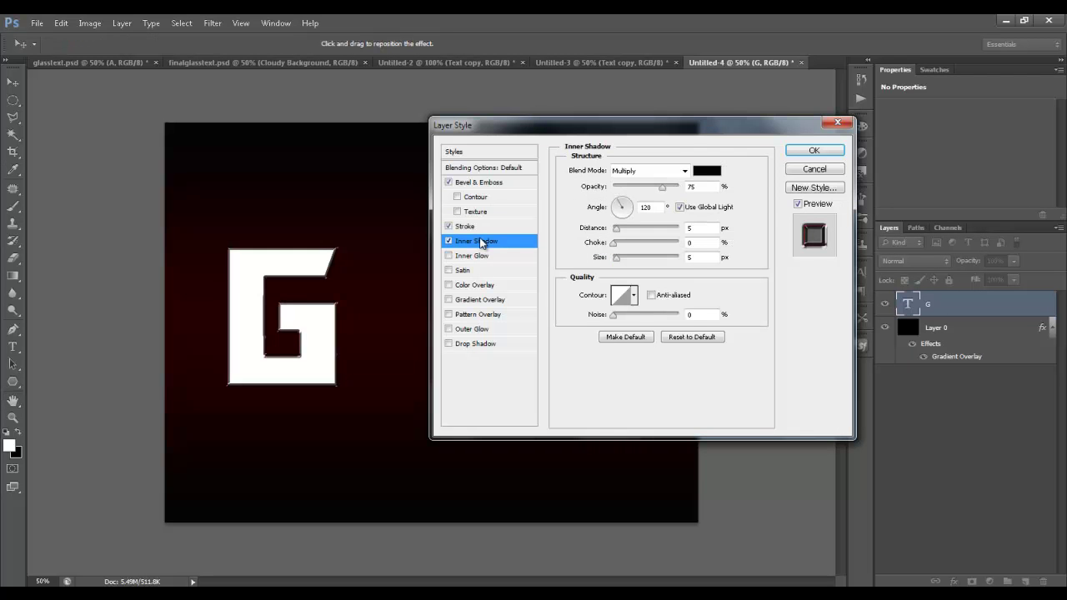
left_click(659, 171)
left_click(667, 176)
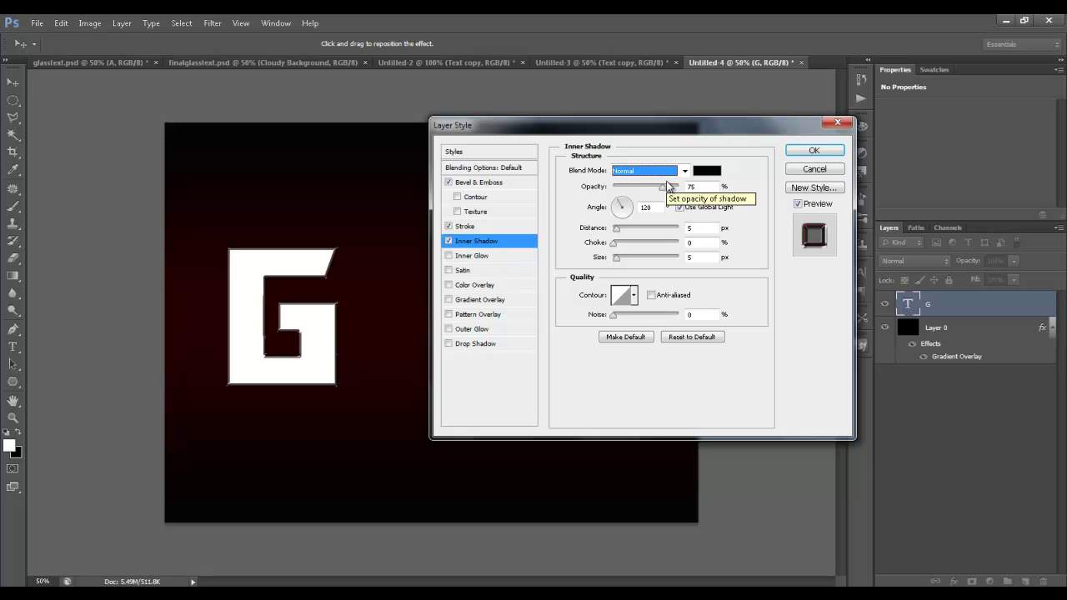
left_click(707, 171)
left_click_drag(631, 275, 567, 241)
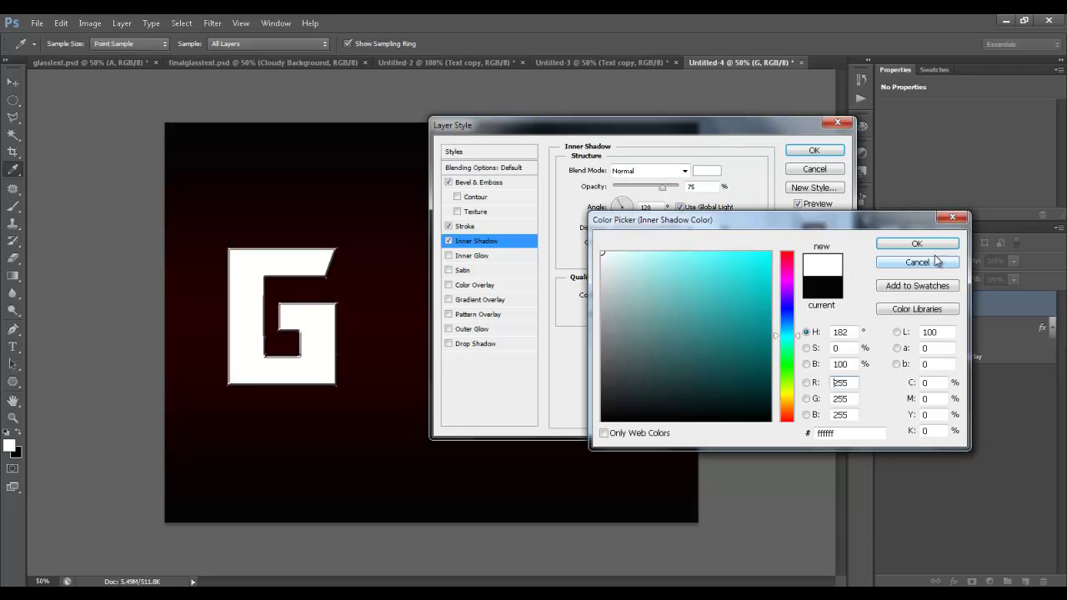
left_click(920, 245)
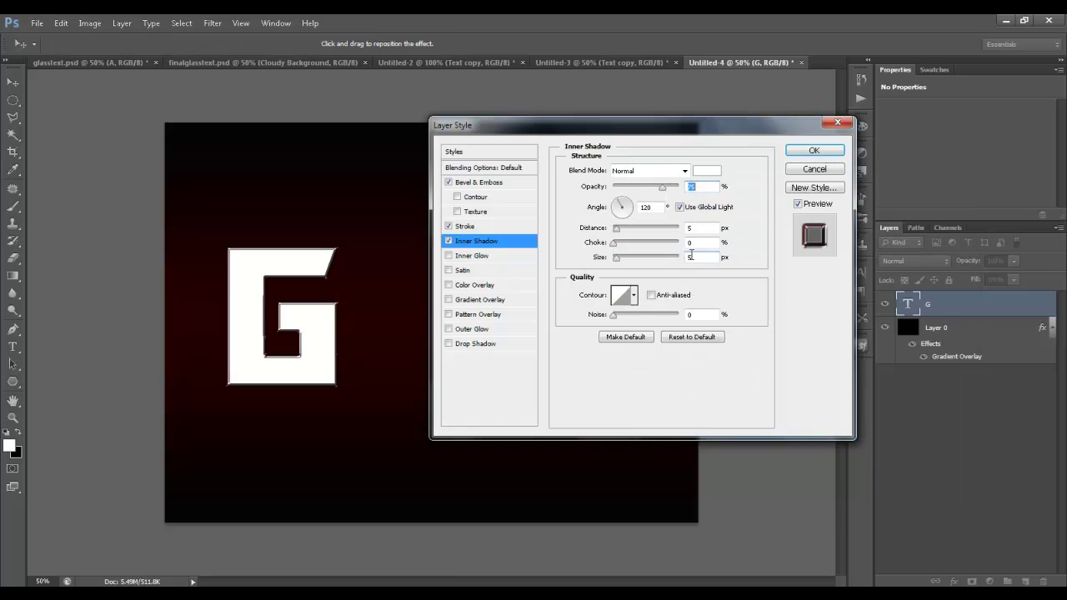
left_click_drag(617, 227, 615, 258)
Step: Enable a Gradient Overlay on the G and move the white stop of its black-to-white gradient to 53%
left_click(482, 302)
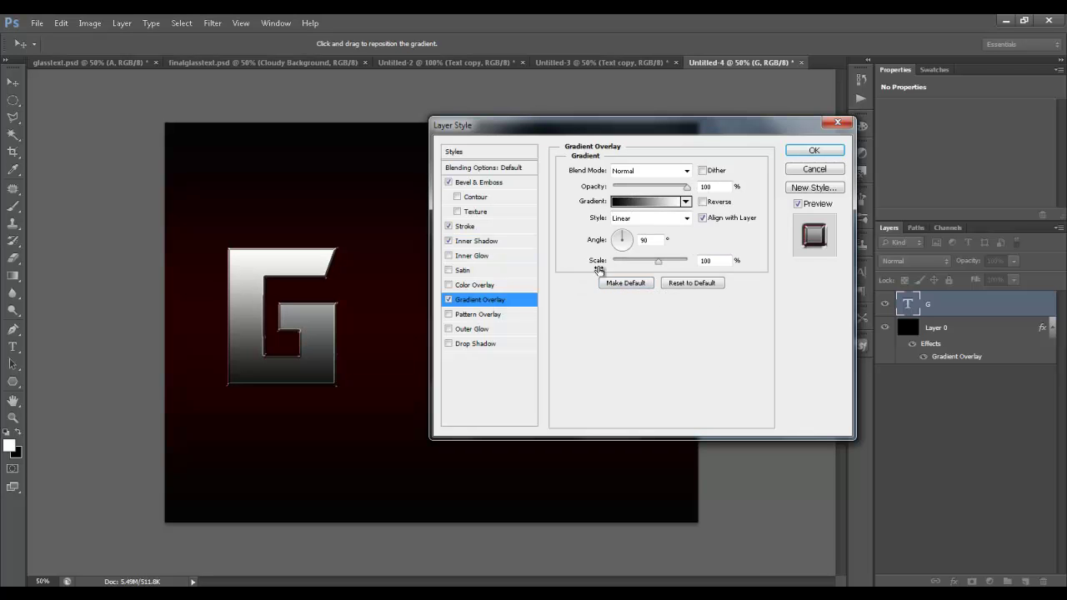
left_click(636, 207)
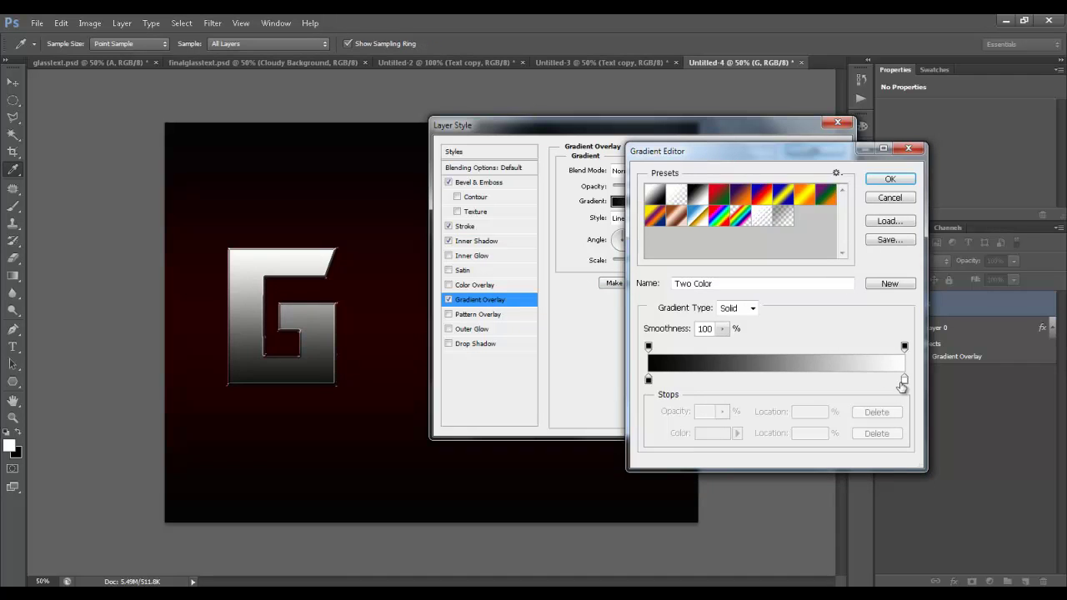
left_click_drag(904, 380, 786, 382)
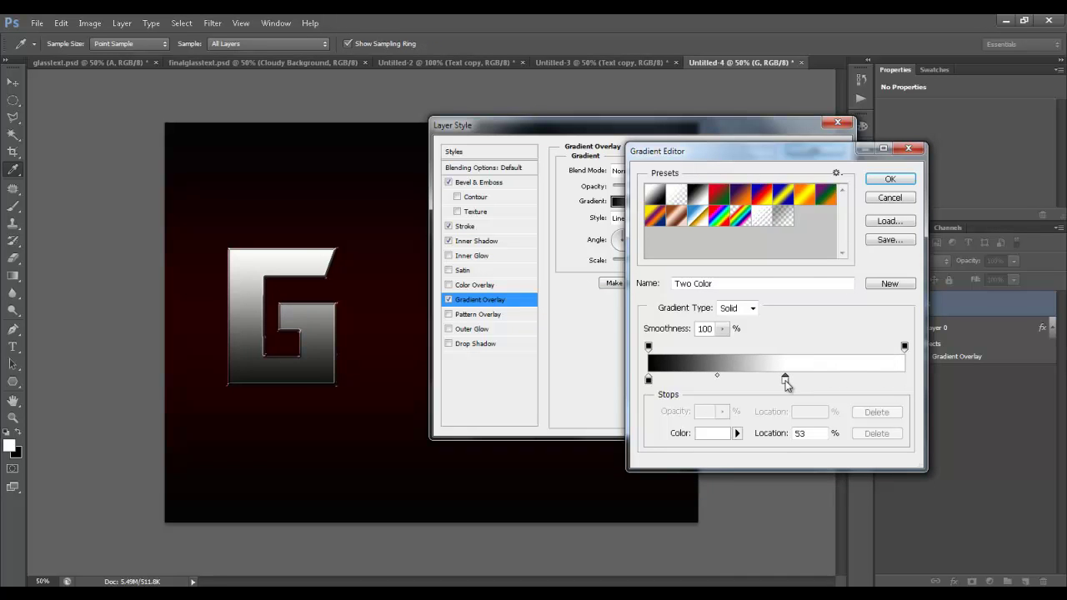
left_click(898, 380)
double_click(898, 380)
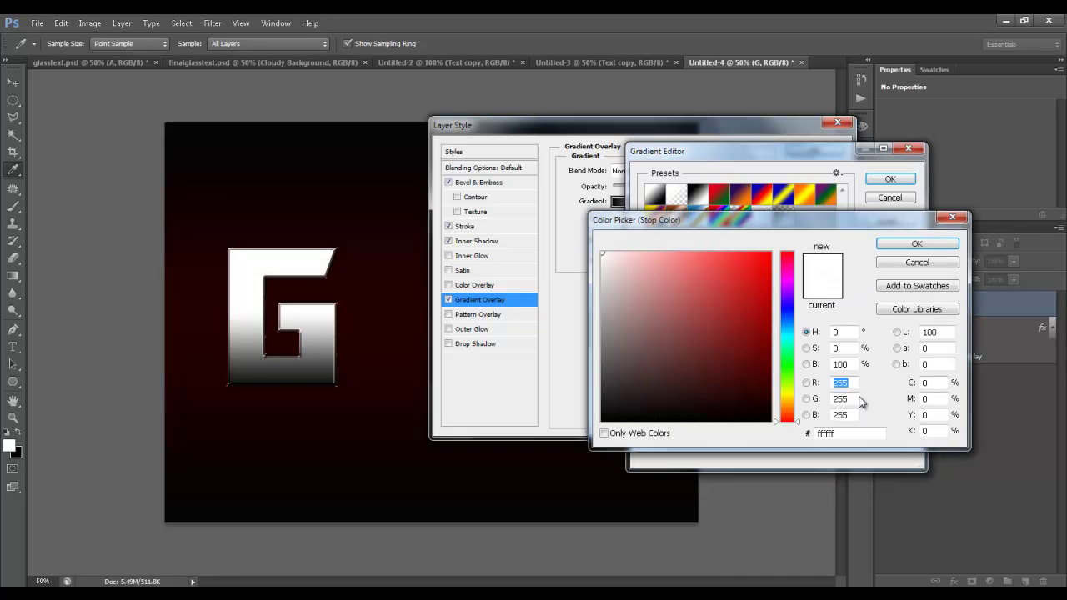
left_click_drag(767, 370, 597, 444)
left_click(917, 244)
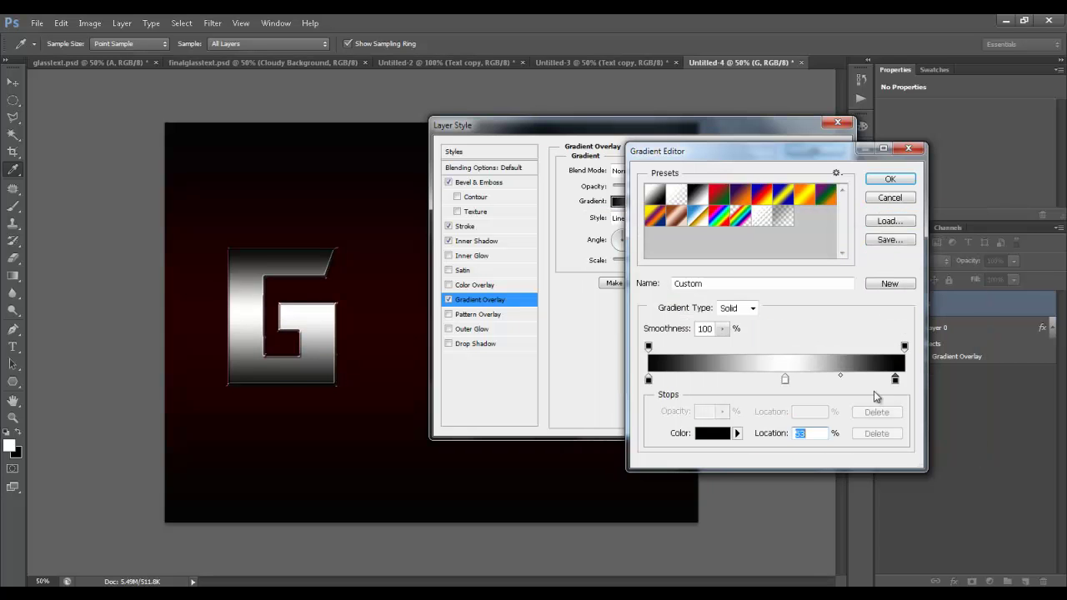
left_click_drag(896, 380, 872, 410)
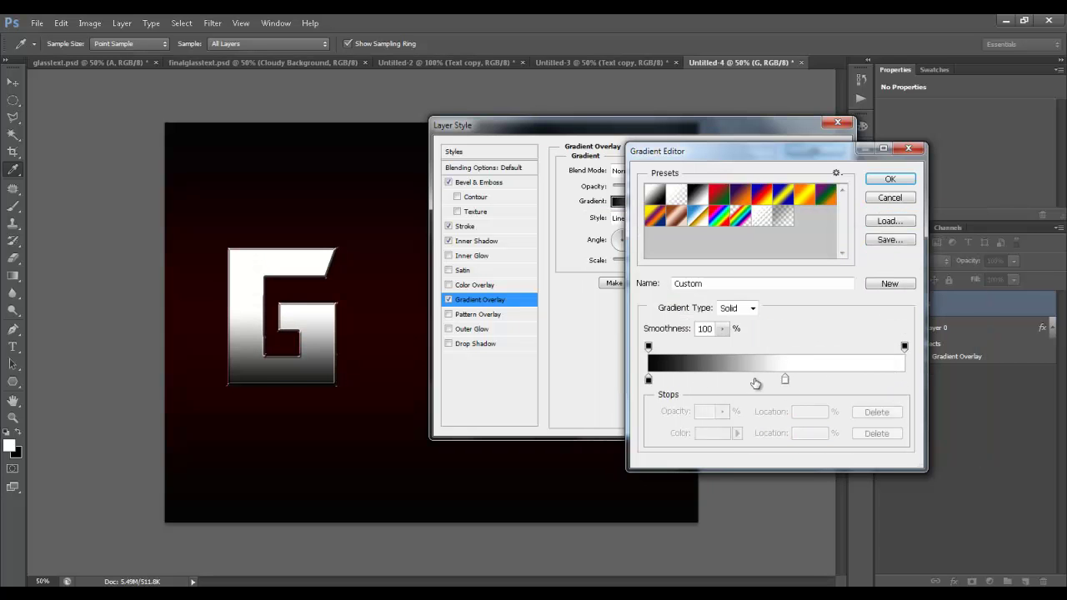
Step: Make the gradient black-white-black with a black end stop and the white stop at 52%, and lower the overlay opacity to about 26%
left_click(649, 380)
left_click_drag(883, 381, 892, 380)
left_click(785, 381)
left_click(872, 381)
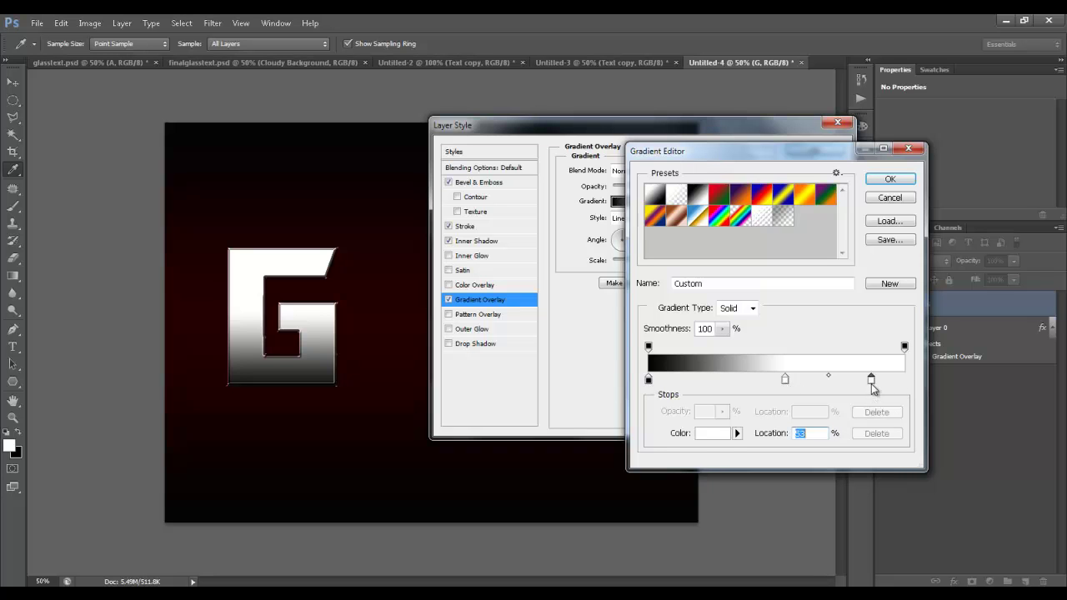
left_click_drag(872, 381, 905, 382)
left_click(650, 381)
left_click(784, 381)
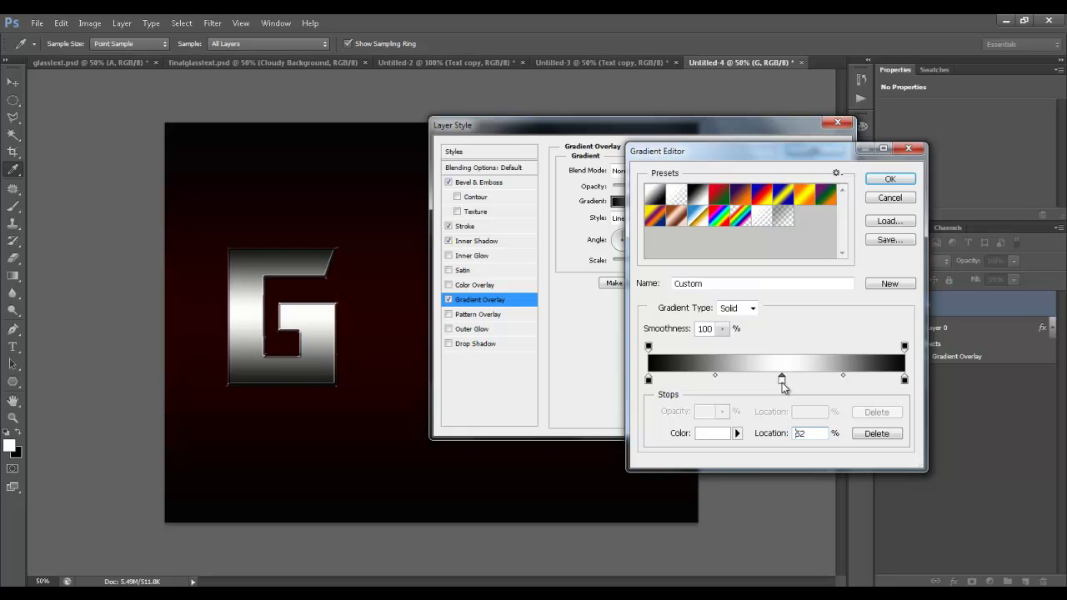
left_click(890, 180)
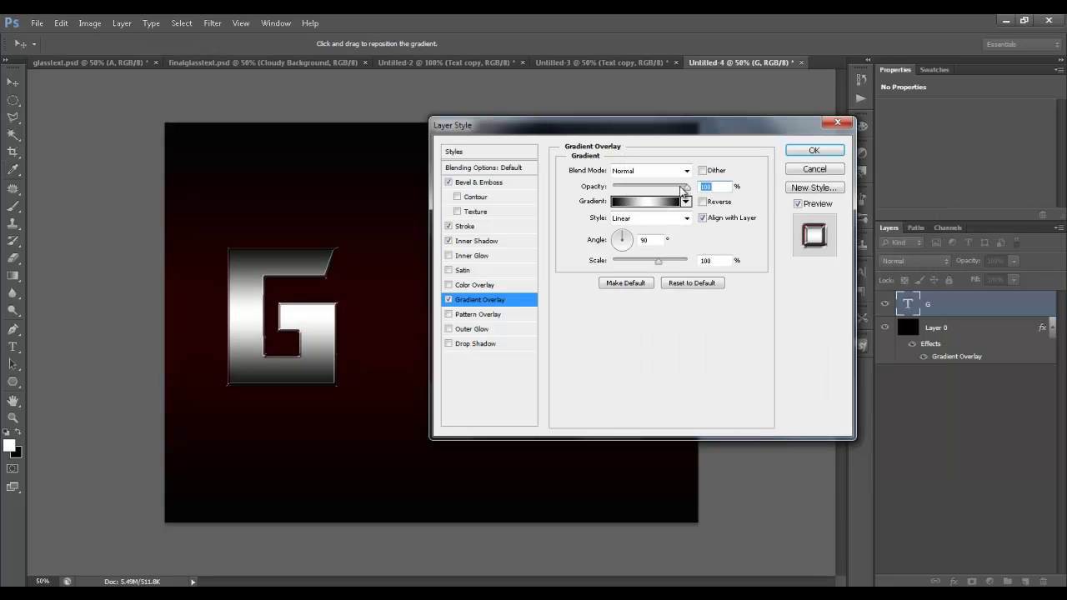
left_click_drag(684, 190, 633, 193)
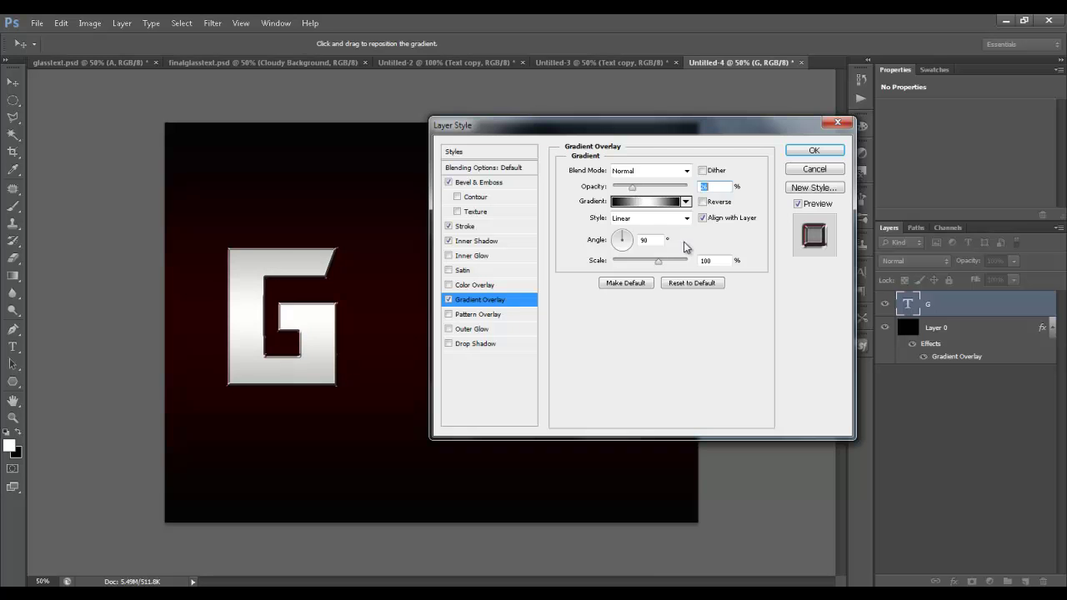
Step: Enable a white Outer Glow on the G with a size of 10 px and apply the layer styles
left_click(473, 331)
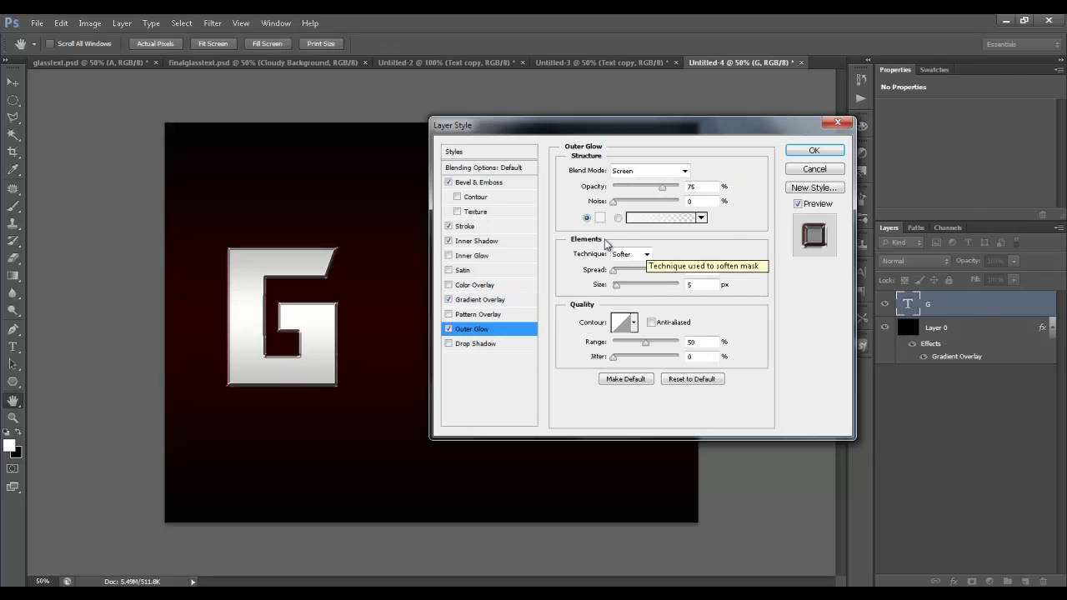
left_click(600, 217)
left_click(918, 244)
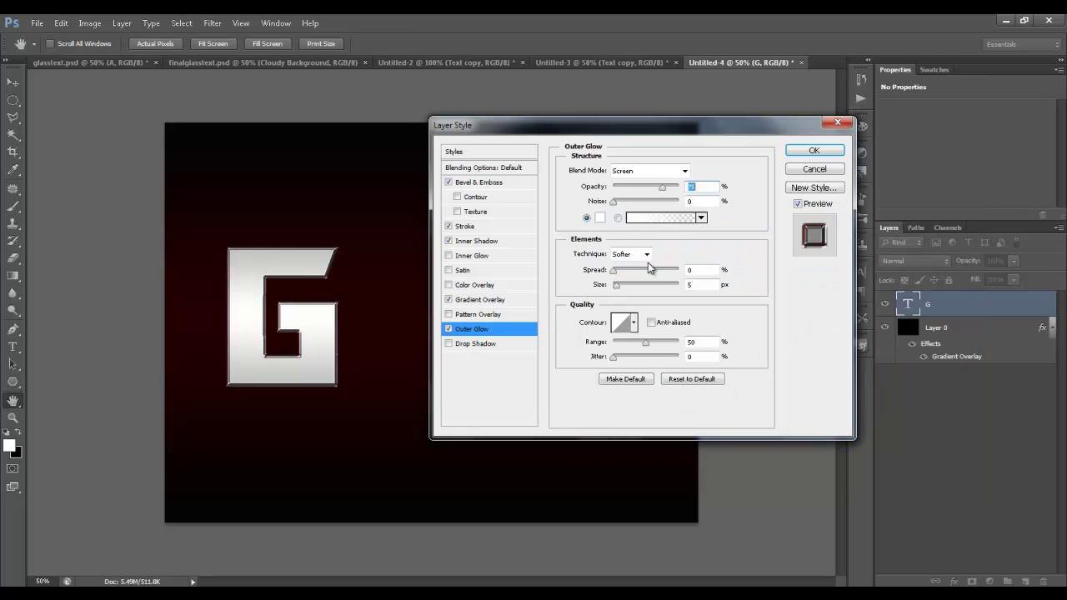
left_click(708, 285)
type("10")
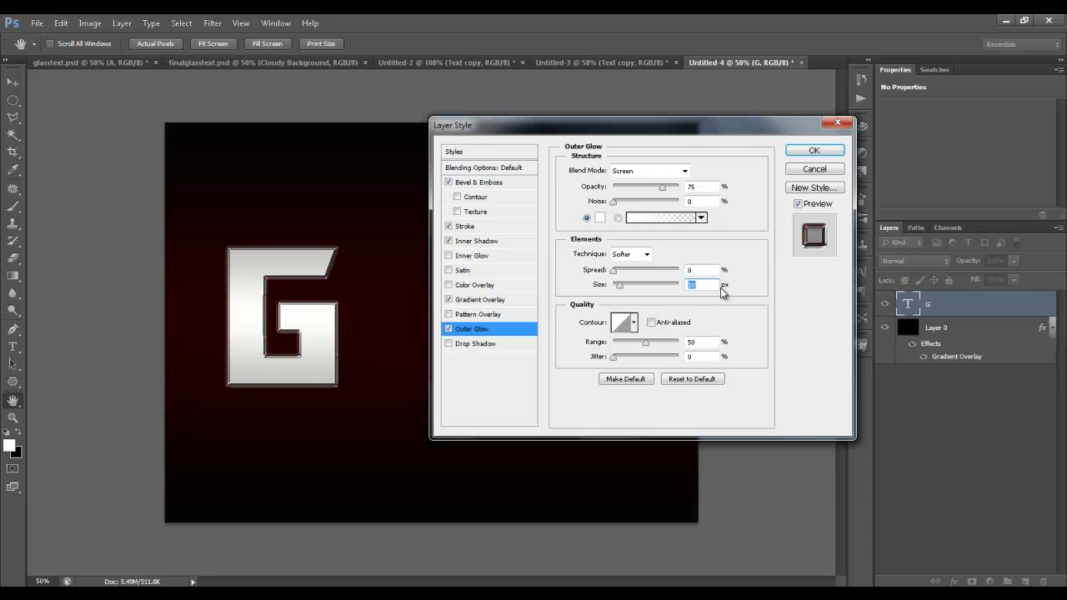
left_click(814, 150)
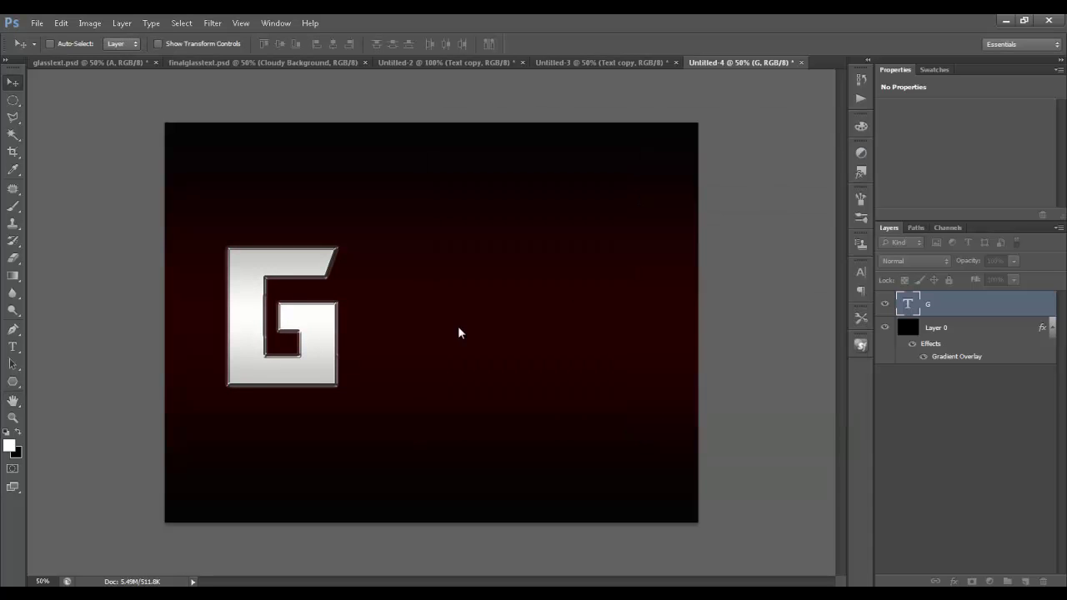
Step: Lower the fill of the G text layer to 19%
mouse_move(315, 365)
left_mouse_down()
mouse_move(401, 375)
mouse_move(300, 317)
mouse_move(409, 388)
mouse_move(308, 378)
left_mouse_up()
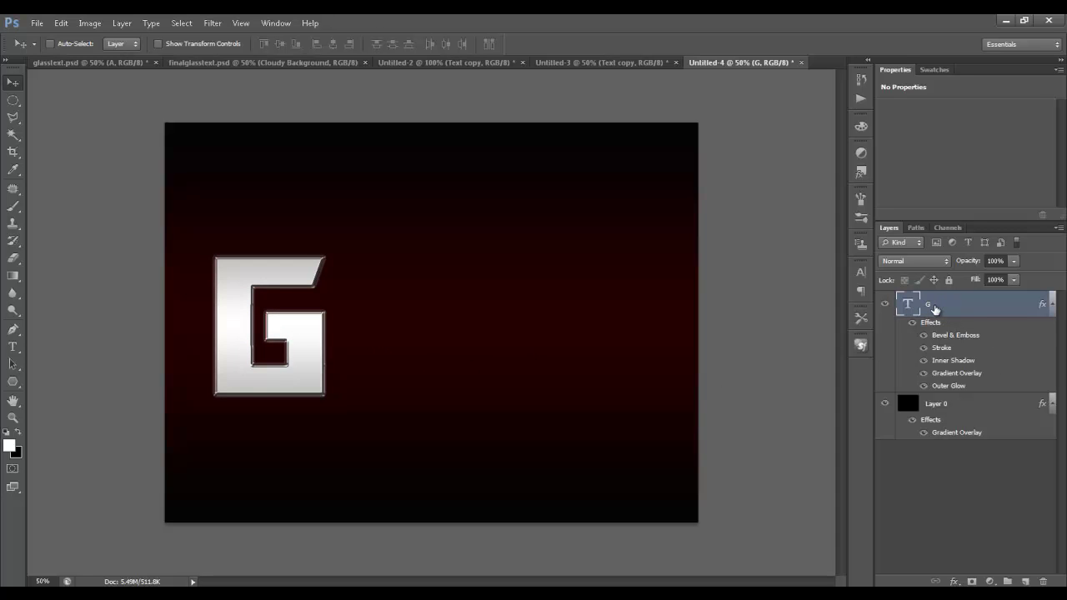
left_click_drag(974, 280, 921, 280)
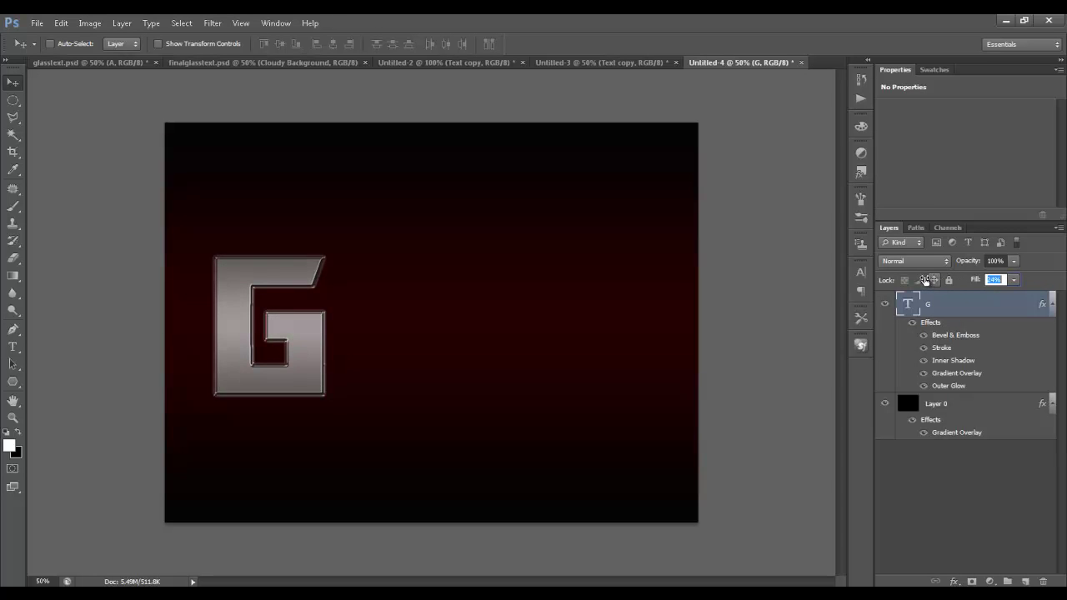
Step: Reposition the G in the left part of the canvas, vertically centered, and collapse its list of layer effects
left_click_drag(302, 341, 334, 327)
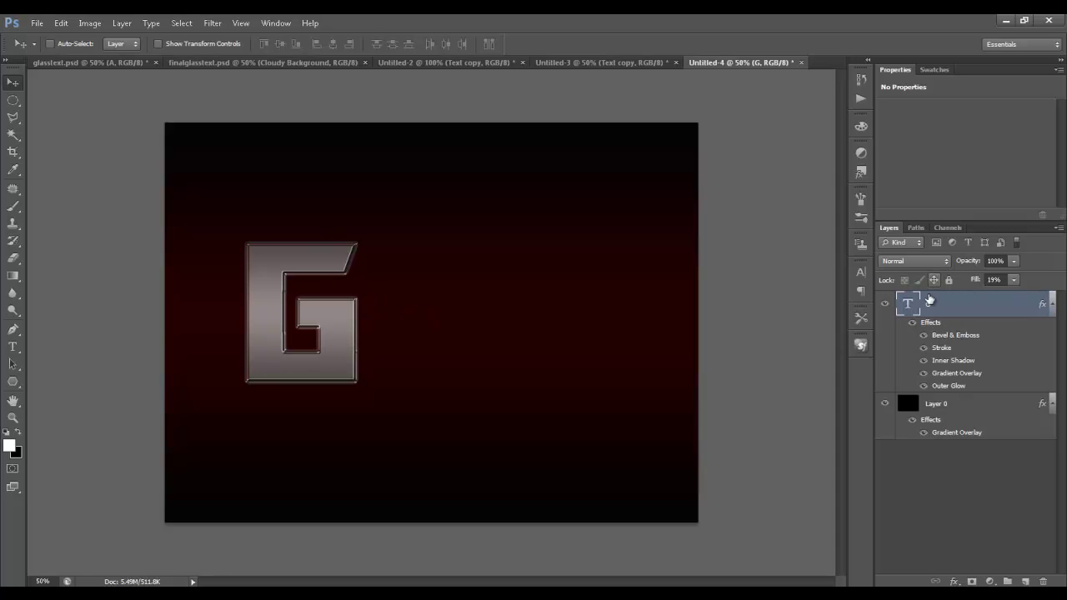
left_click_drag(336, 374, 309, 362)
key("ctrl+z")
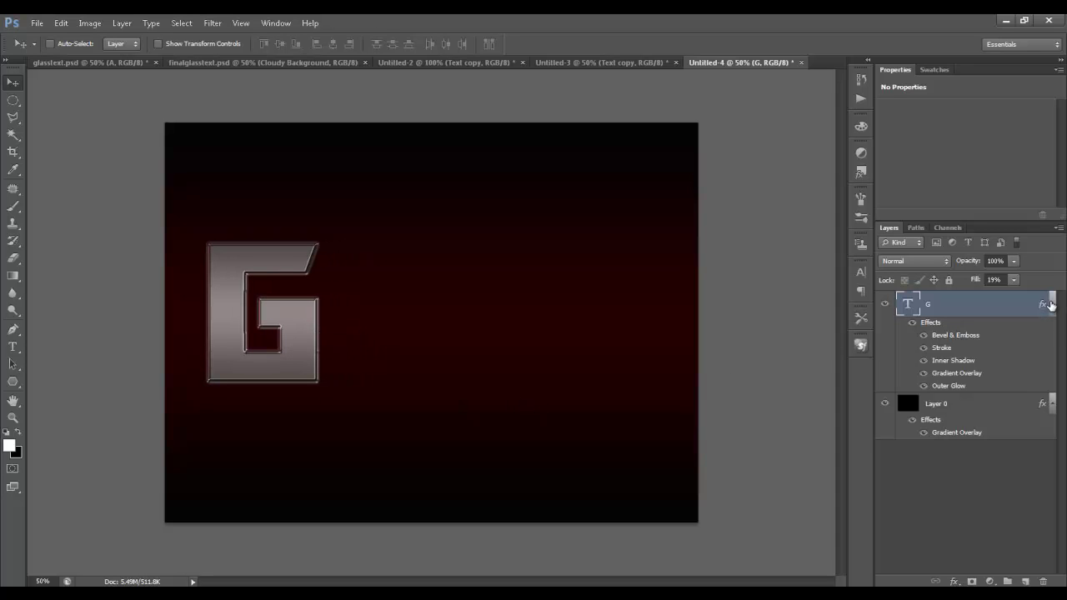
left_click(1048, 304)
left_click_drag(225, 260, 258, 259)
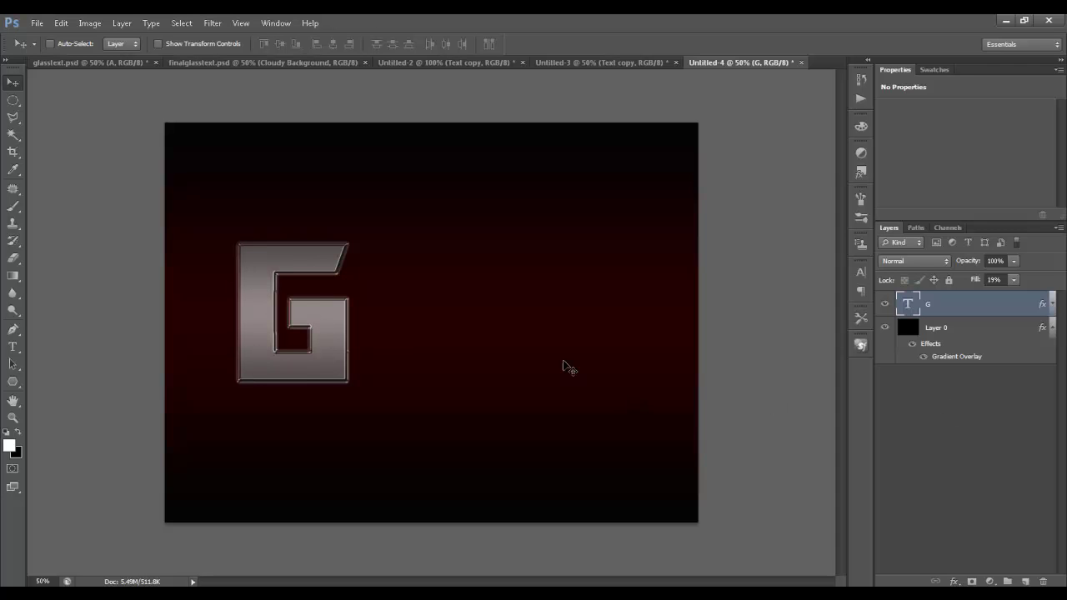
Step: Create a new action named TEXTURE GLASSSSSSS and start recording it
key("z")
left_click(332, 324)
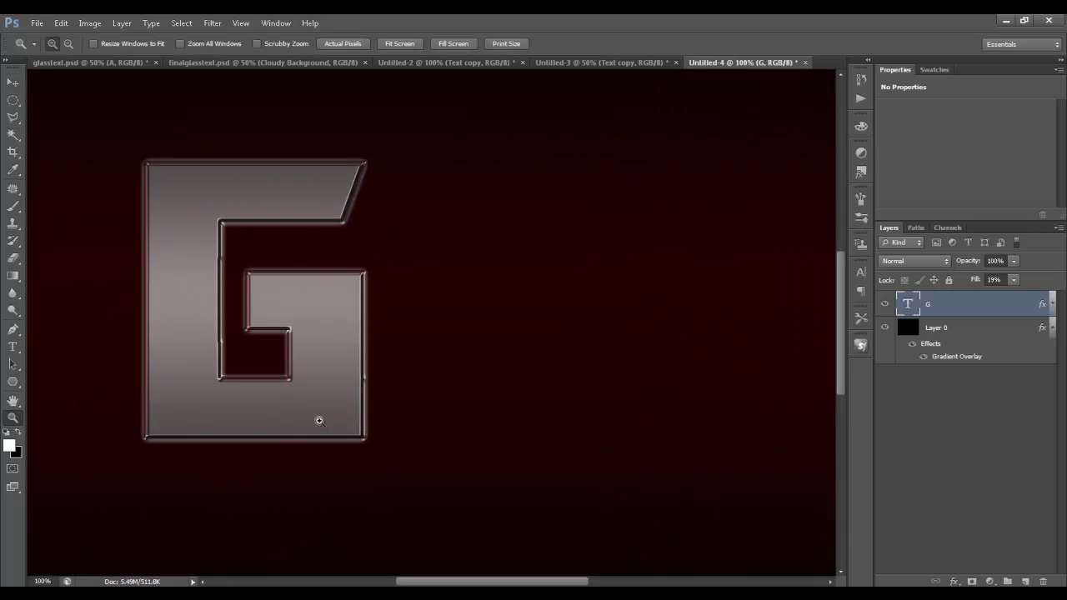
left_click(333, 326, "alt")
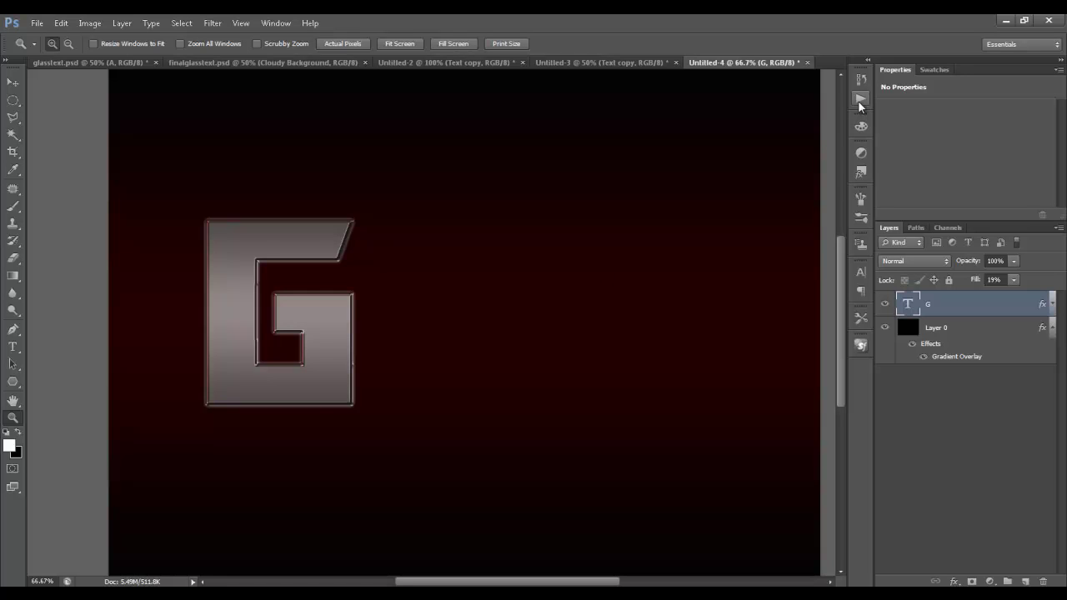
left_click(279, 25)
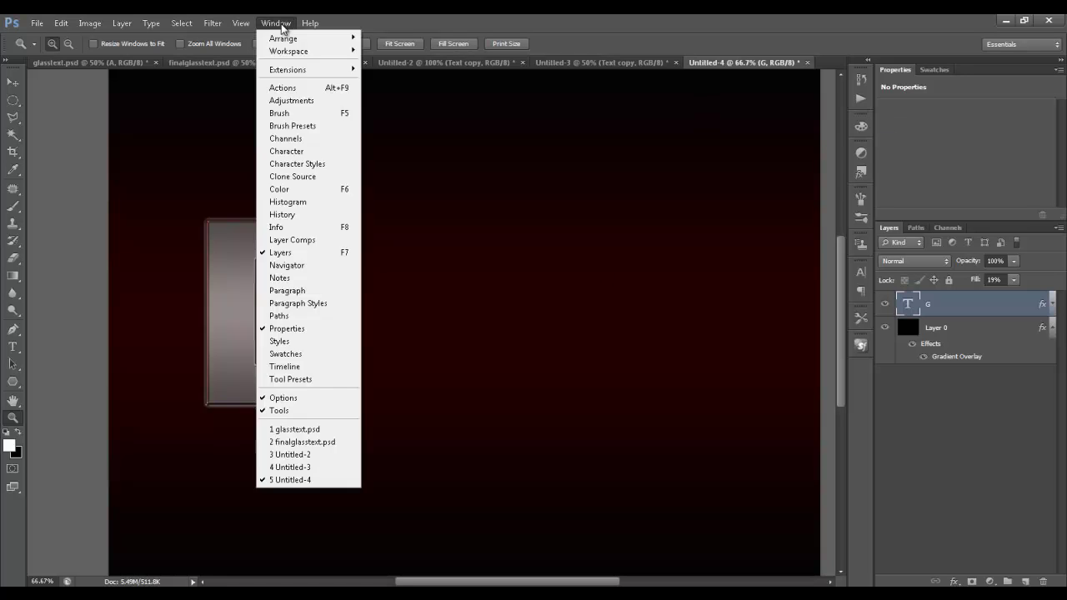
left_click(283, 87)
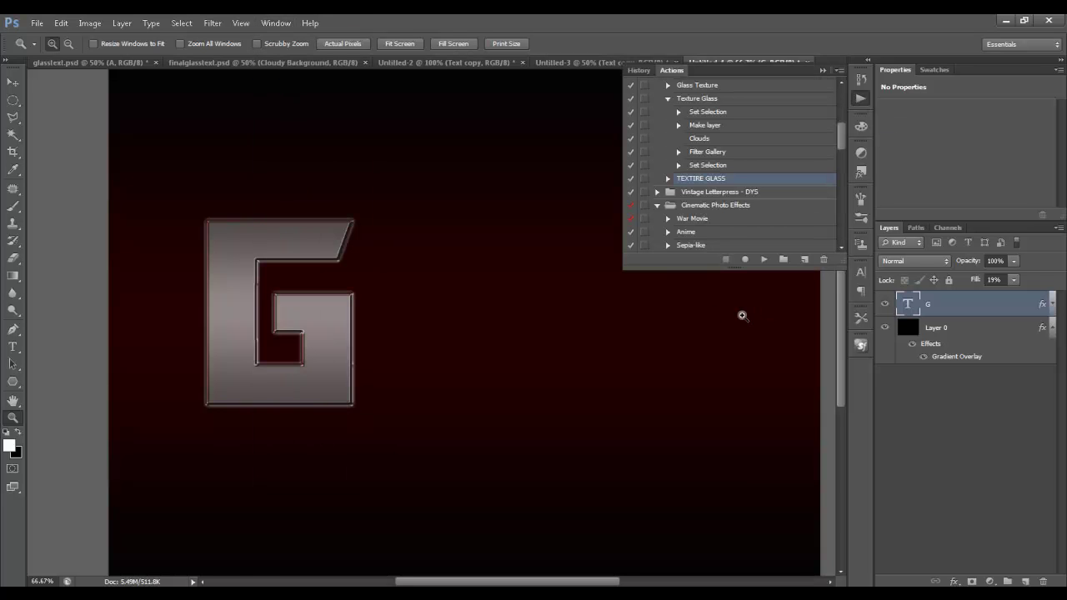
left_click(805, 261)
type("ne")
key("BackSpace")
key("BackSpace")
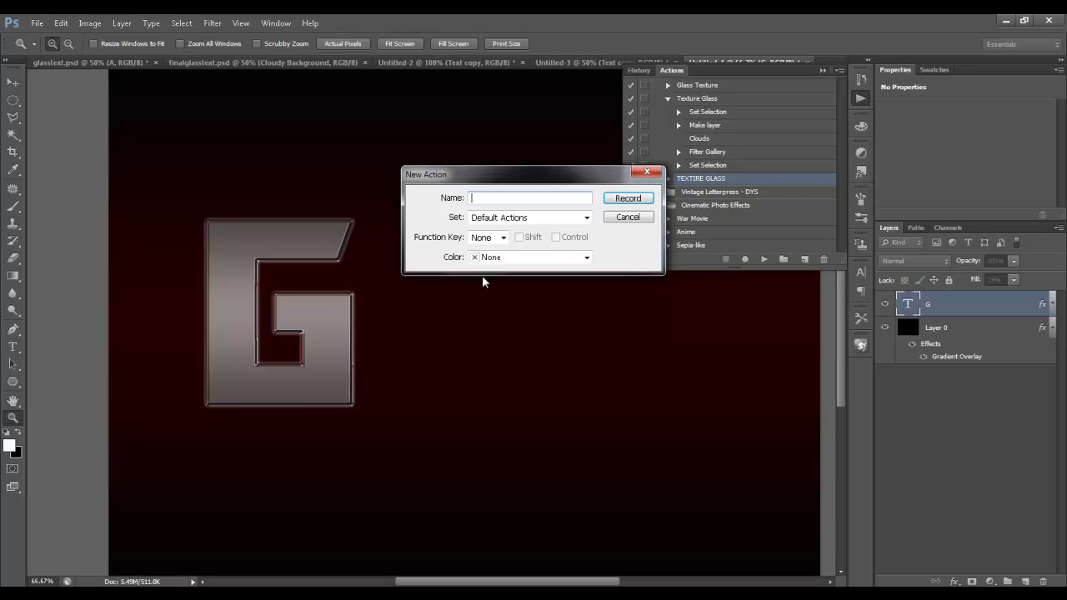
type("TEXTURE GLASSSSSSS")
left_click(632, 199)
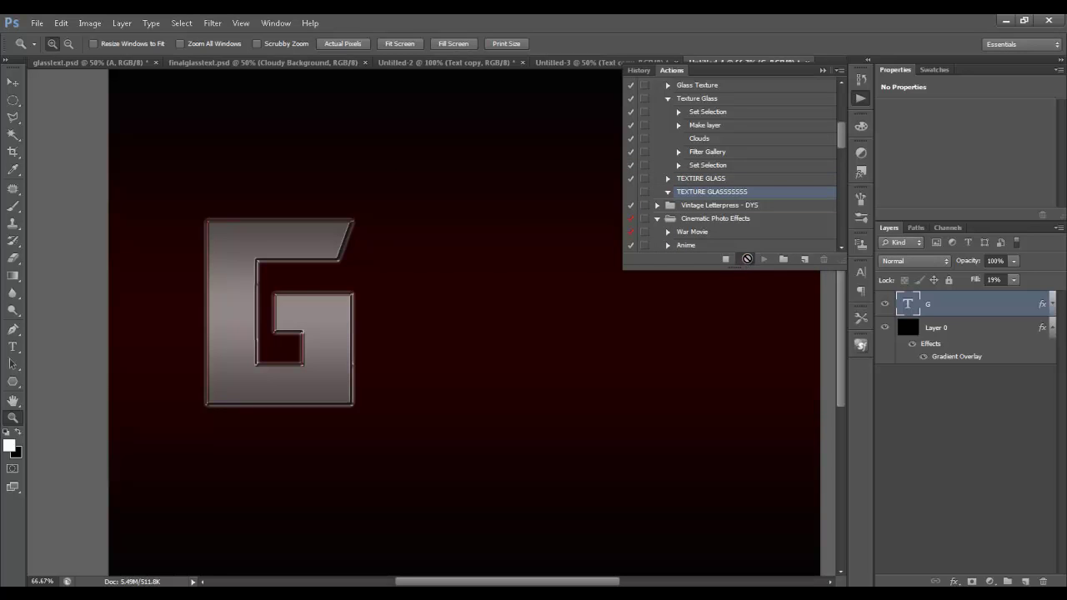
left_click(822, 71)
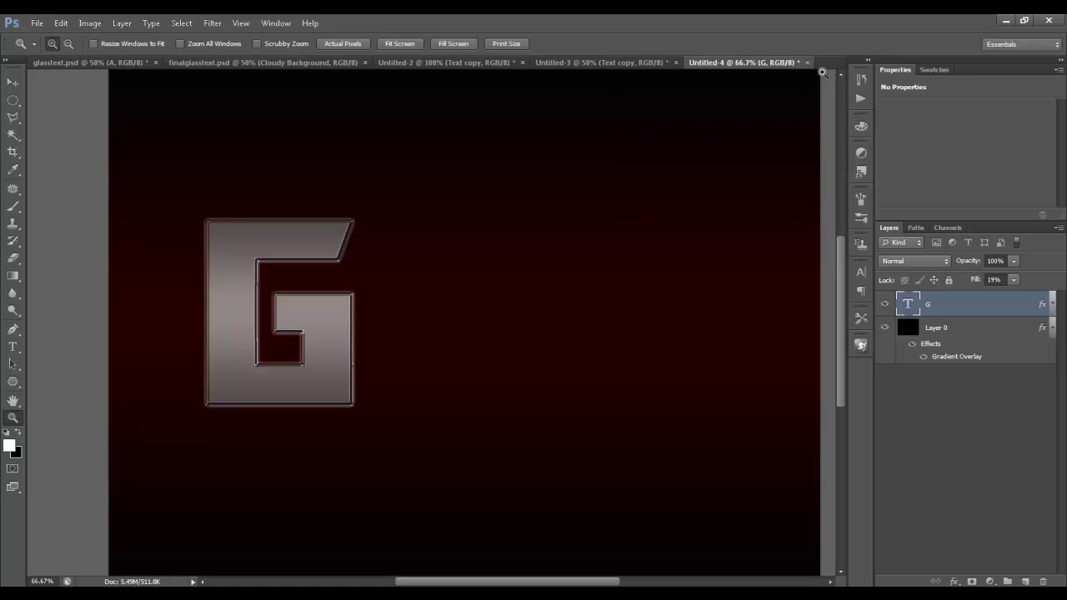
Step: Load the G's outline as a selection and render Clouds in black and white on a new layer beneath it
left_click(907, 305, "ctrl")
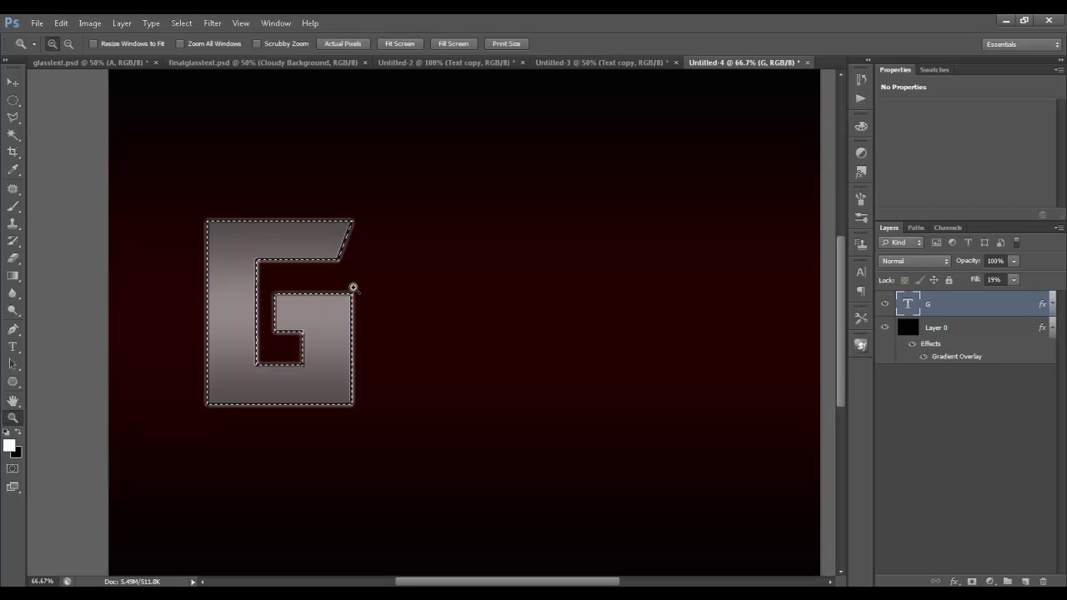
left_click(1025, 581)
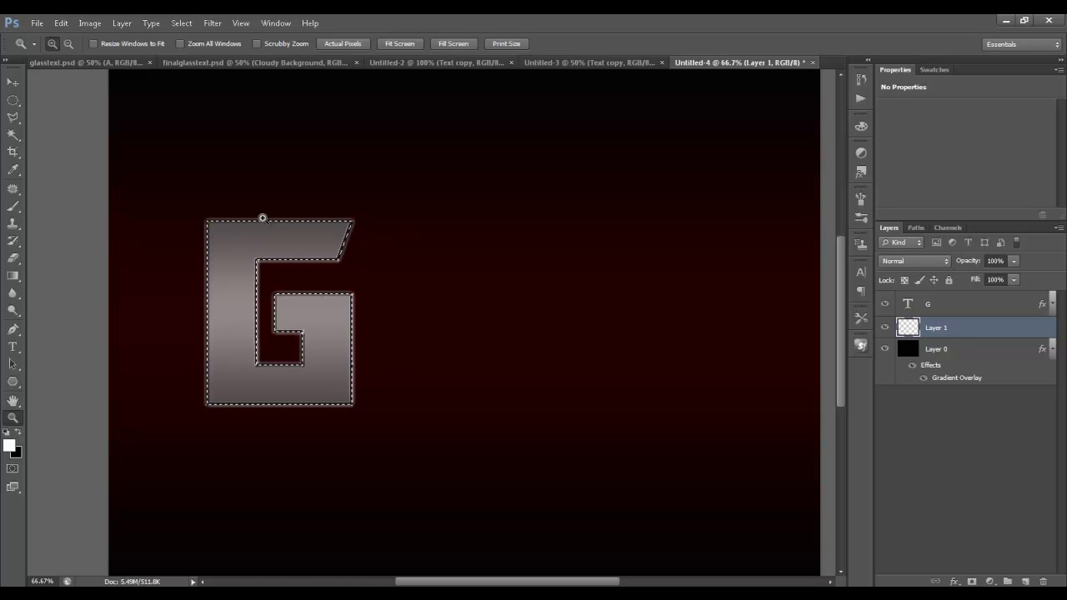
left_click(212, 22)
mouse_move(269, 209)
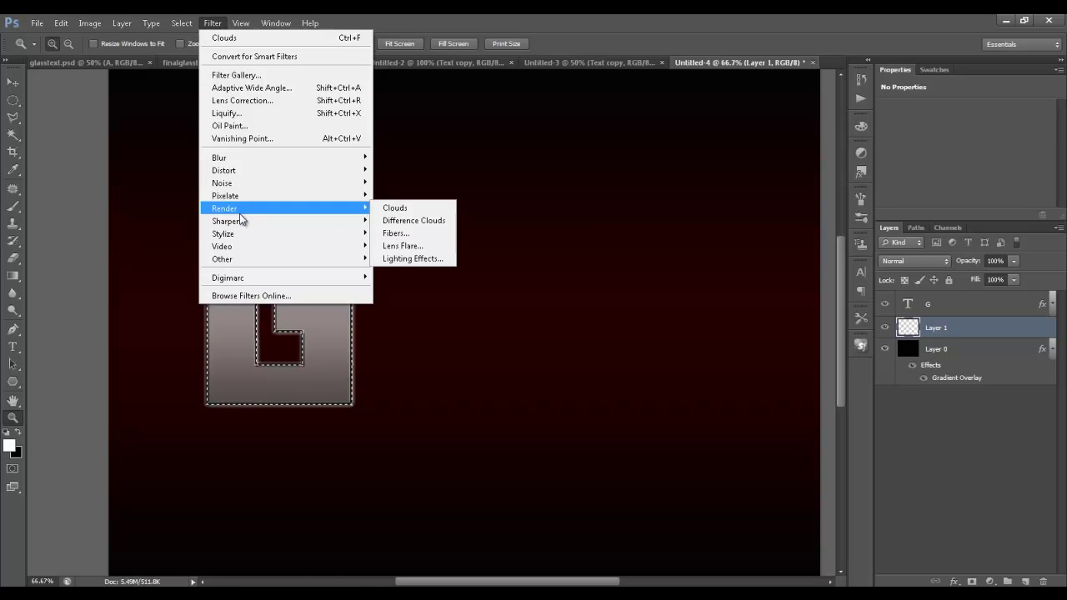
left_click(396, 205)
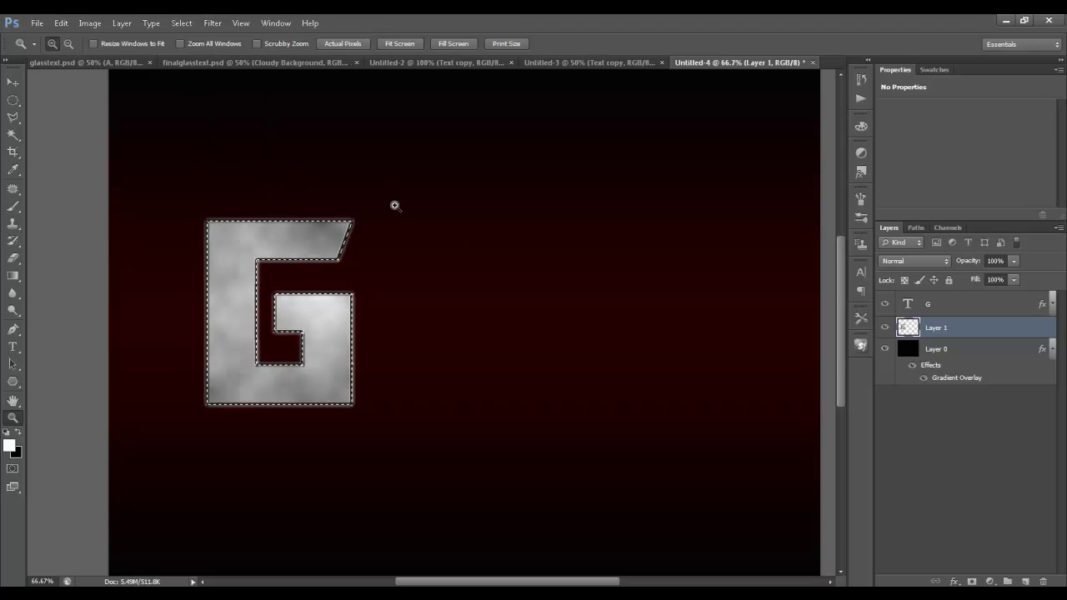
Step: Apply the Glass filter to the clouds with distortion 20, smoothness 1, Tiny Lens texture and 53% scaling
left_click(214, 23)
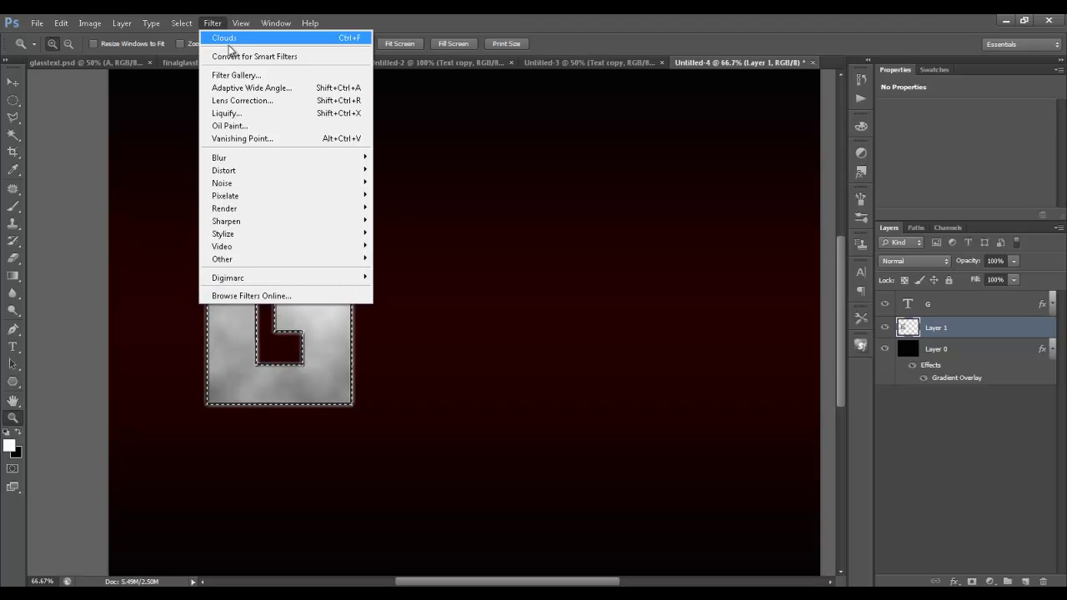
mouse_move(286, 185)
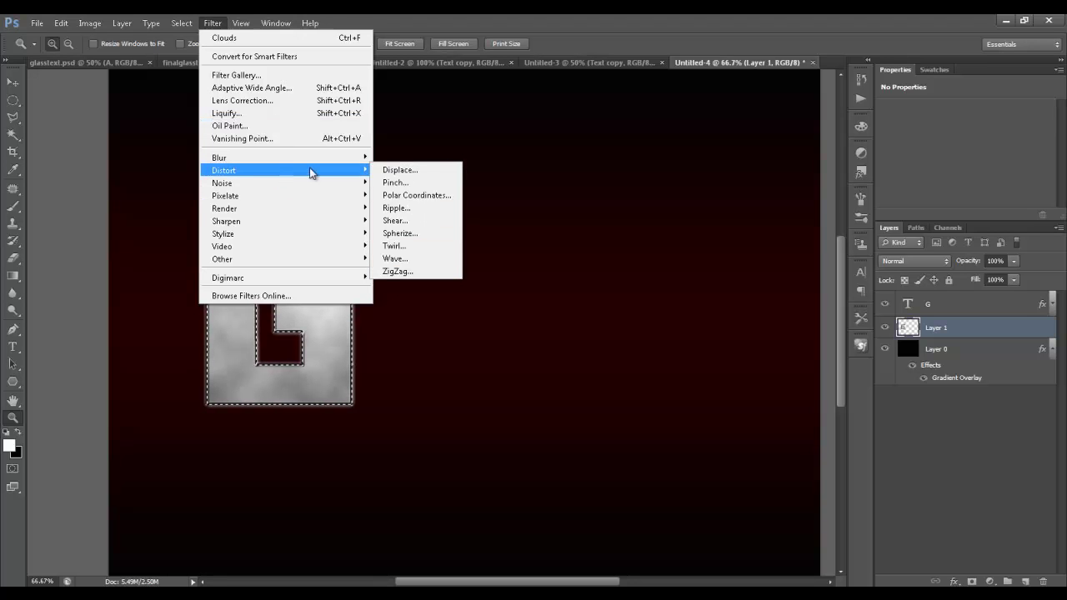
left_click(259, 77)
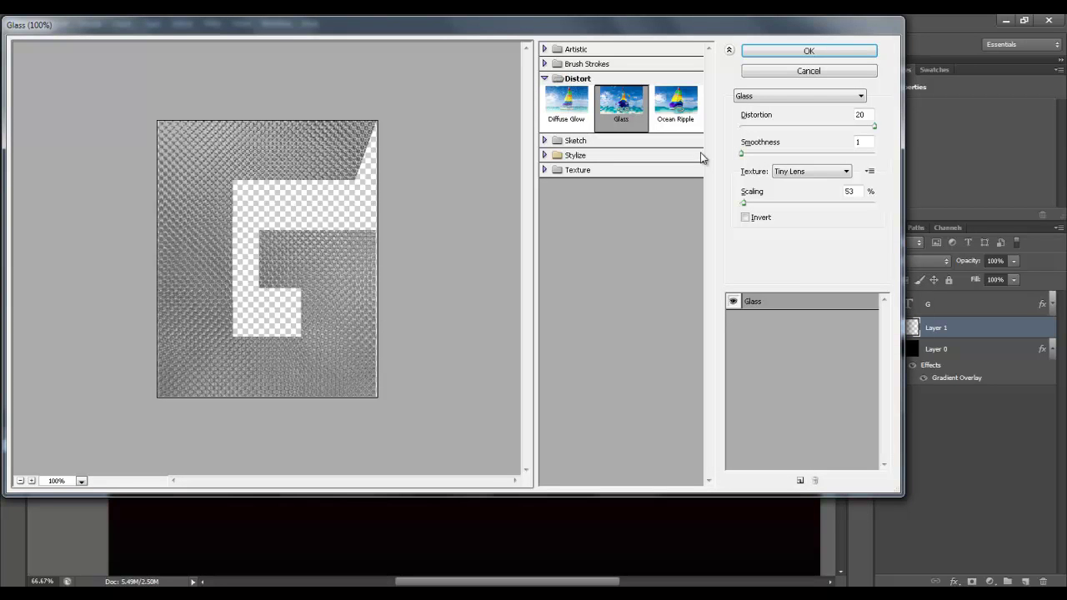
left_click_drag(639, 30, 638, 60)
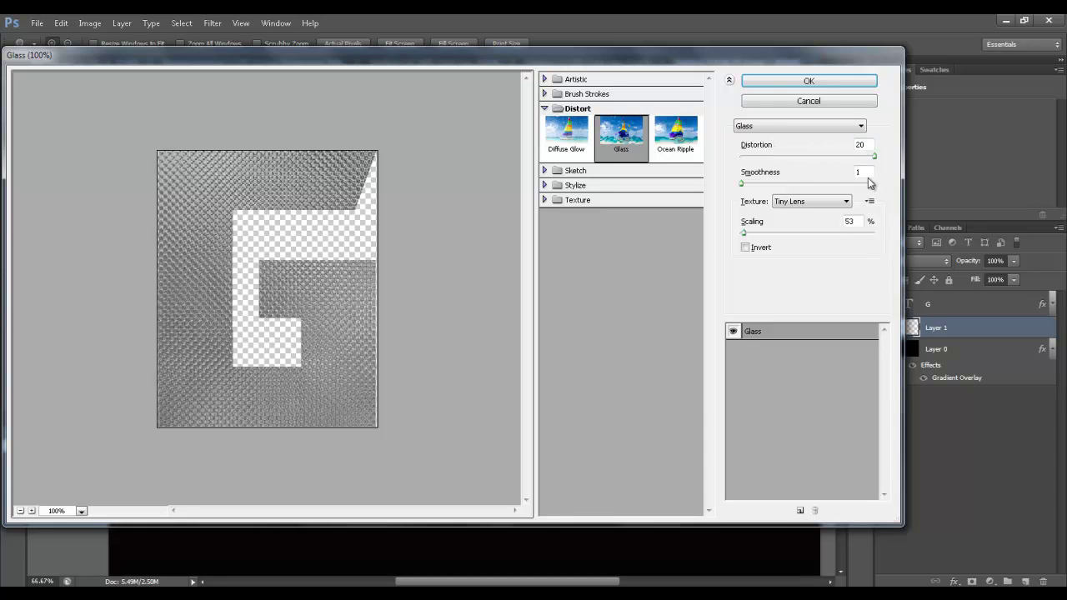
left_click(840, 202)
left_click(813, 238)
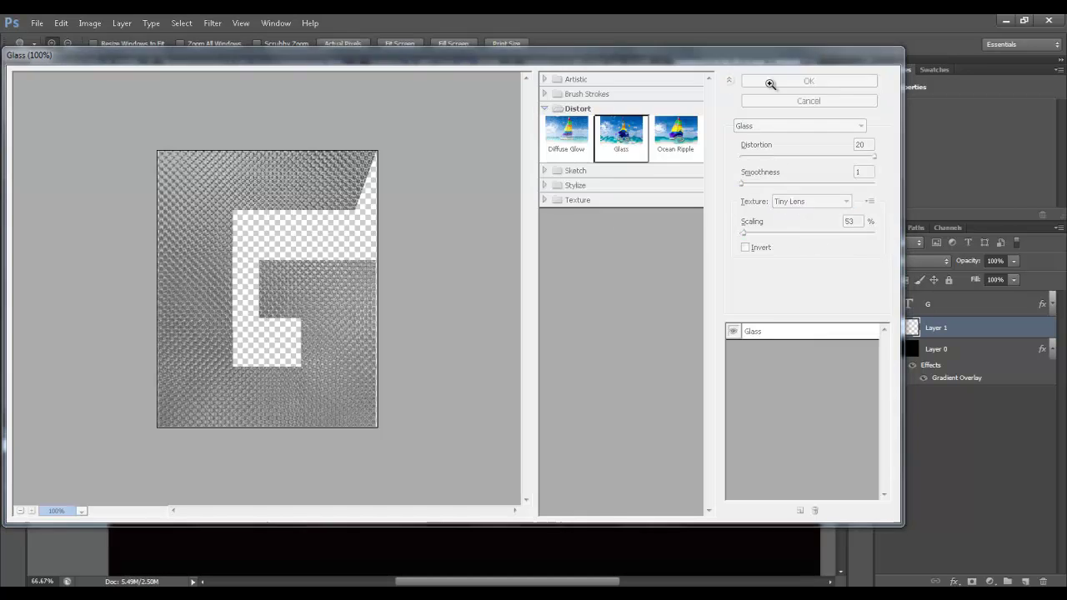
left_click(771, 84)
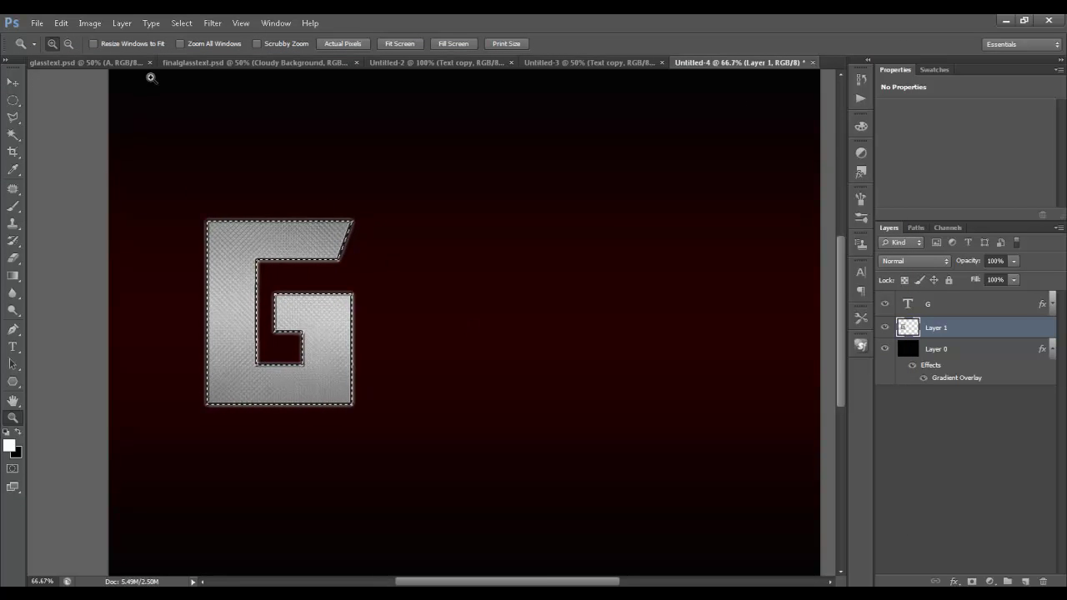
Step: Deselect the G outline, stop recording the TEXTURE GLASSSSSSS action and collapse its list of commands
left_click(181, 22)
left_click(185, 47)
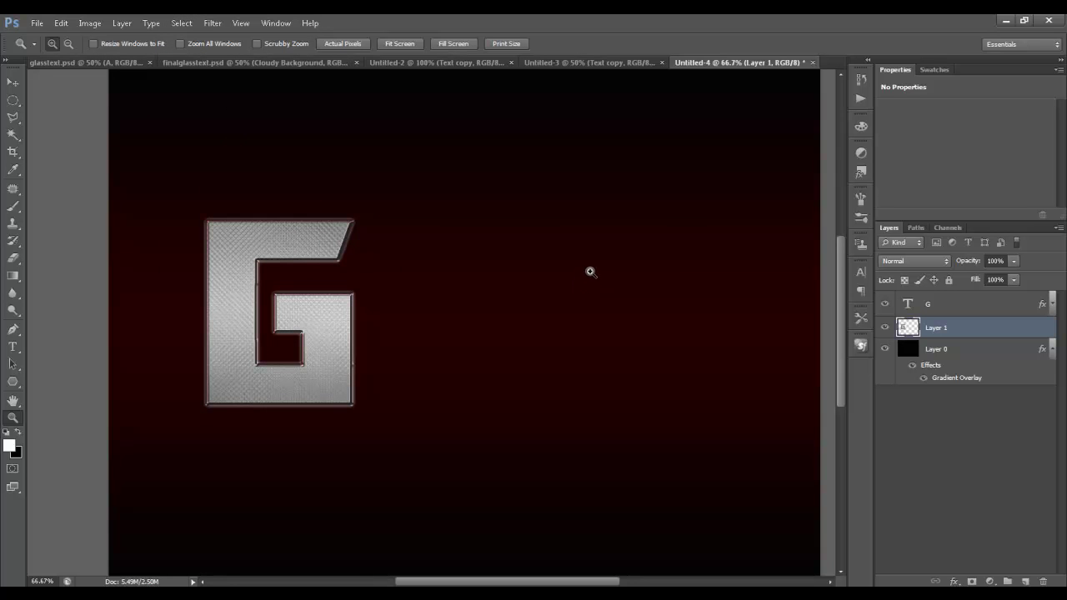
left_click(860, 98)
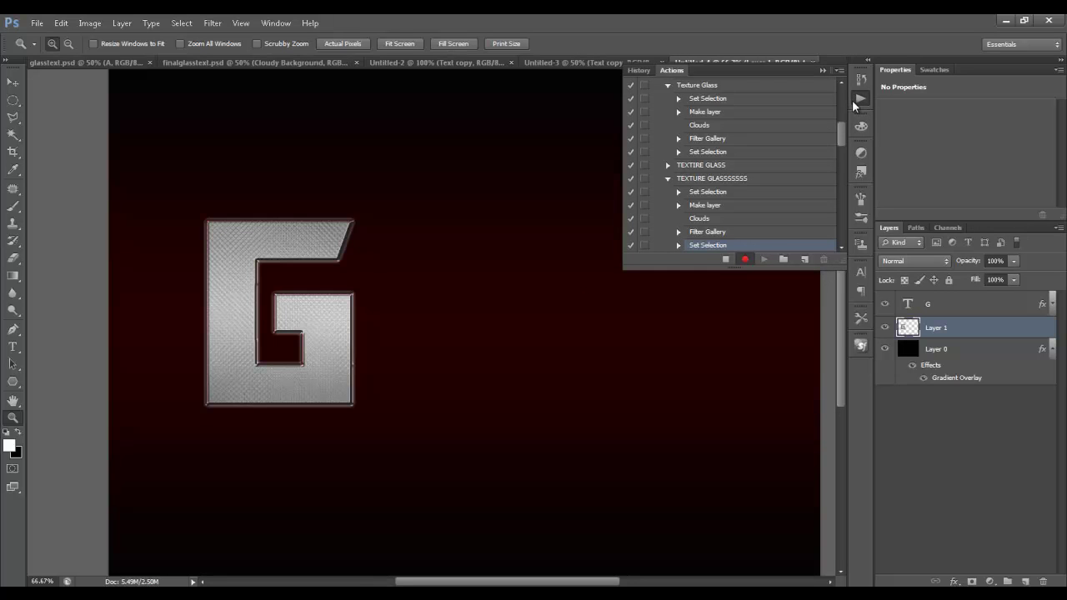
left_click(726, 259)
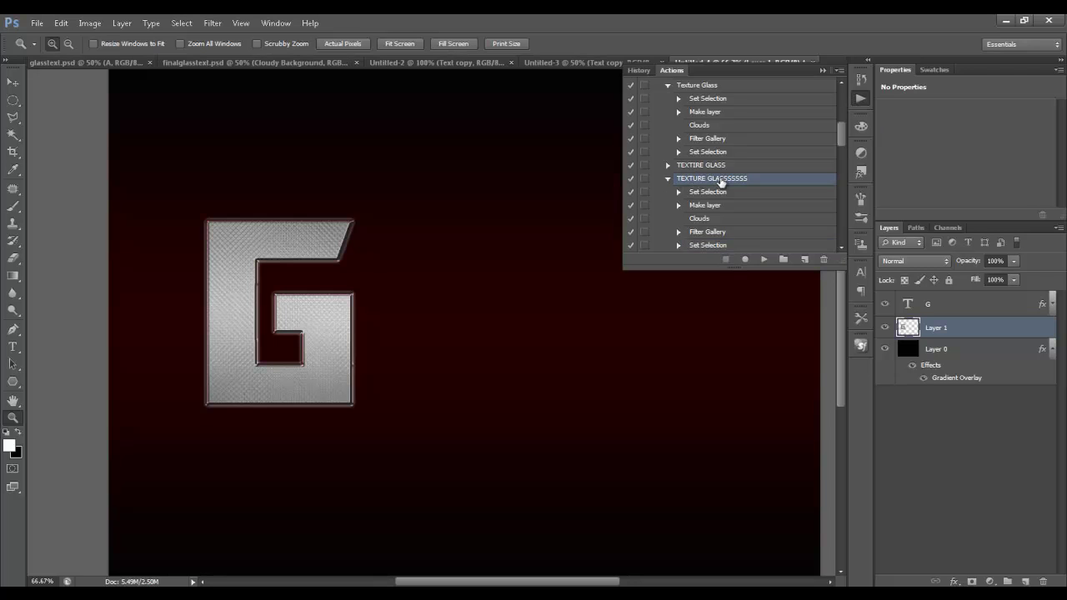
left_click(668, 179)
left_click(823, 70)
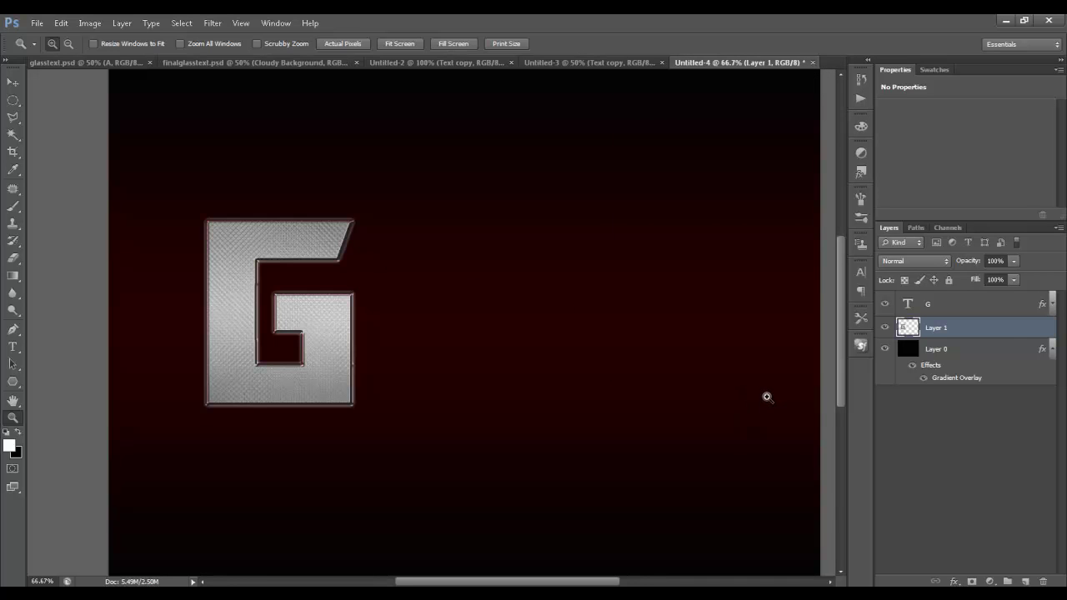
Step: Compare the G with and without the texture on Layer 1, and delete Layer 1
left_click(886, 327)
left_click(885, 327)
left_click_drag(1004, 332, 1043, 582)
key("v")
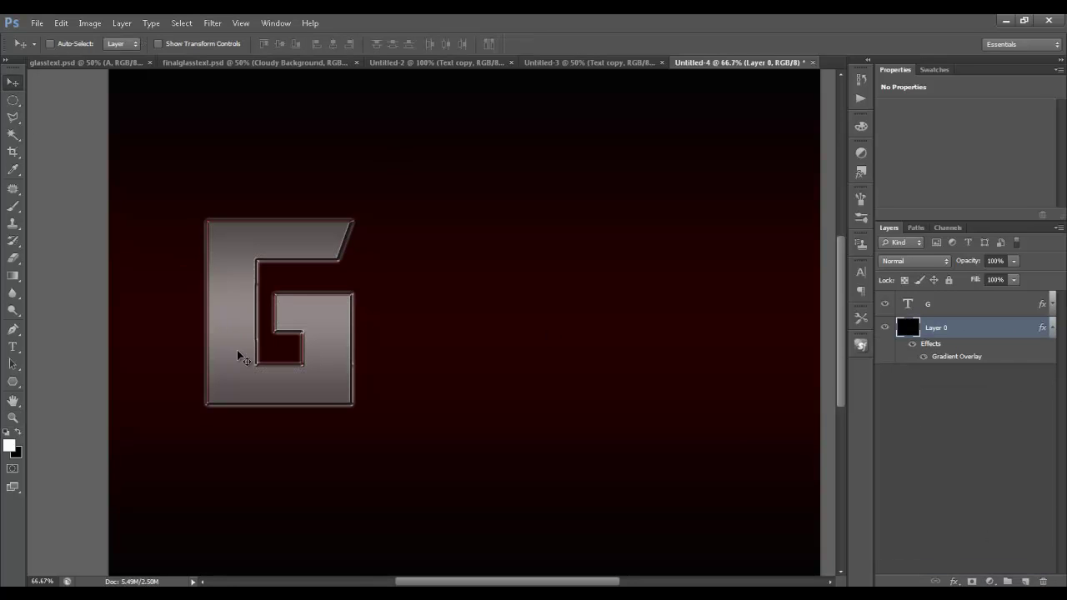
key("ctrl+t")
key("Escape")
key("ctrl+t")
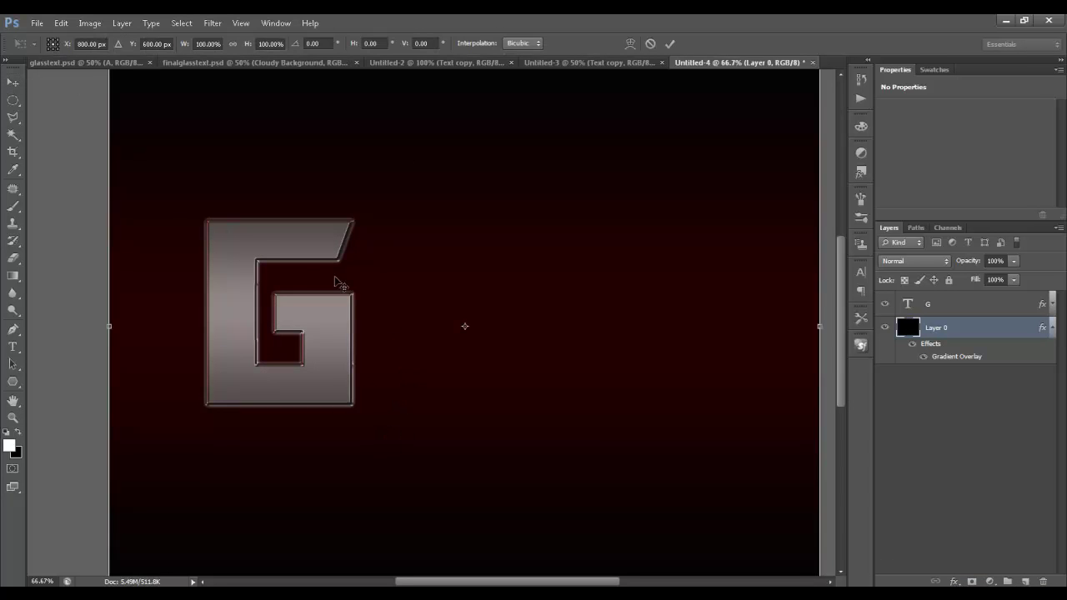
key("Escape")
Step: Scale the G text layer down with Free Transform to make room for the remaining letters
left_click(938, 308)
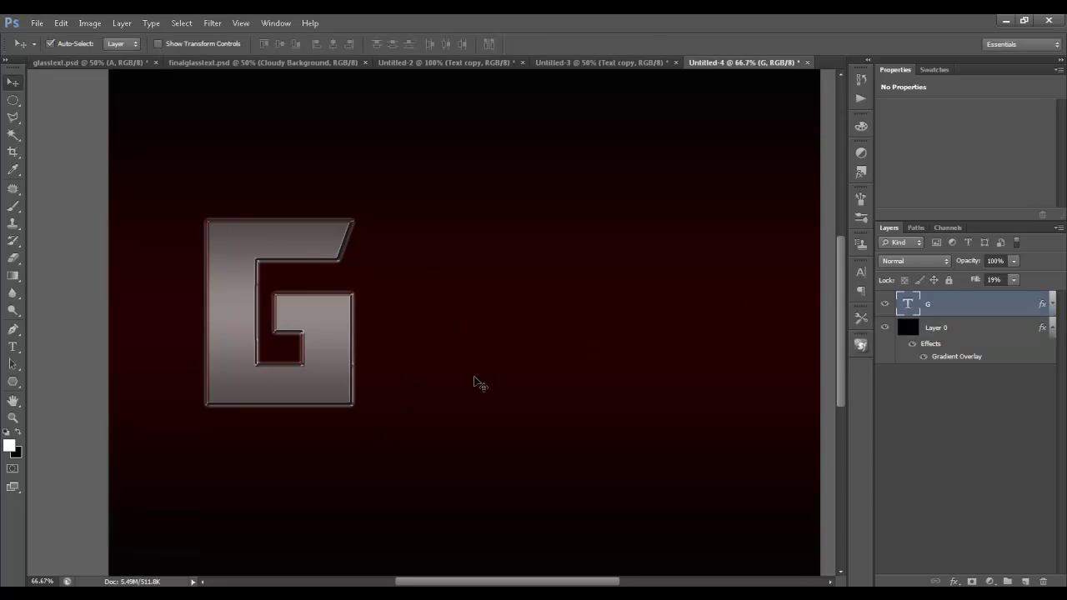
key("ctrl+t")
left_click_drag(355, 490, 307, 393)
key("Return")
Step: Duplicate the G text layer, change the copy's letter to L and place it directly beside the G
left_click_drag(293, 301, 381, 321)
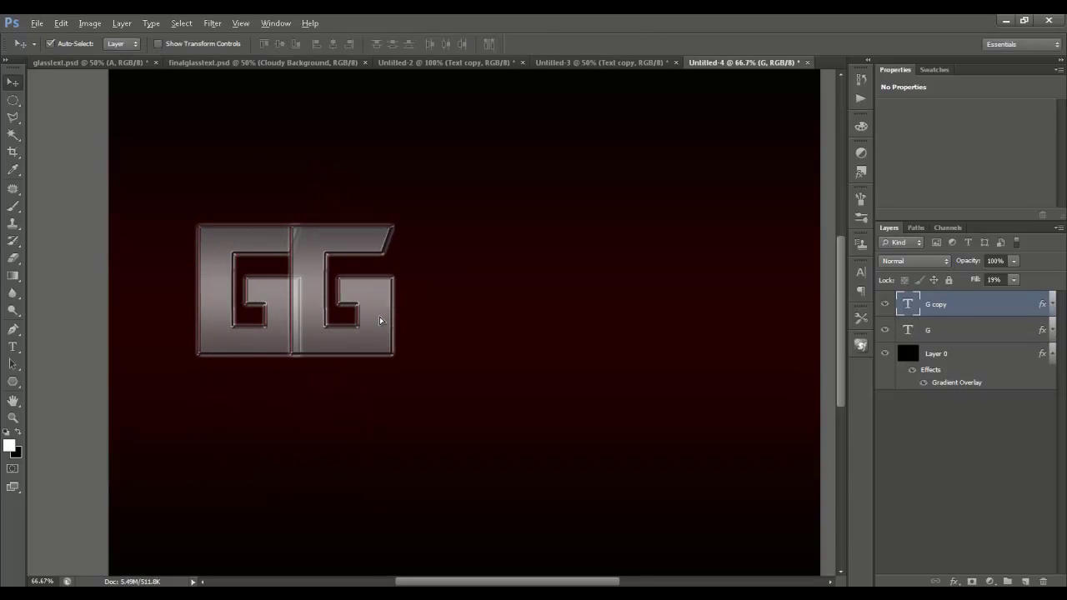
key("t")
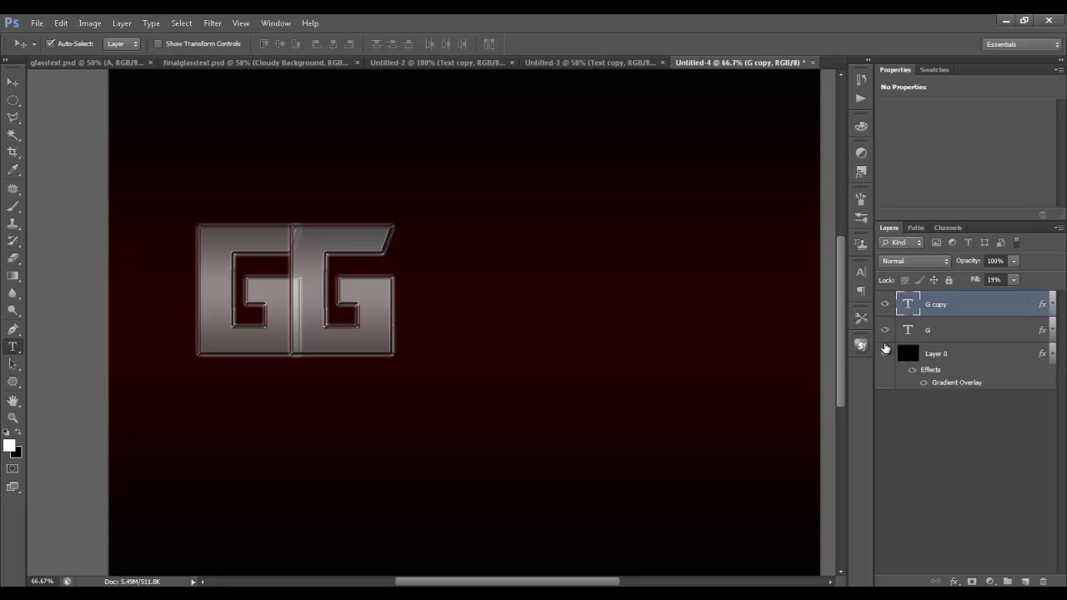
double_click(908, 304)
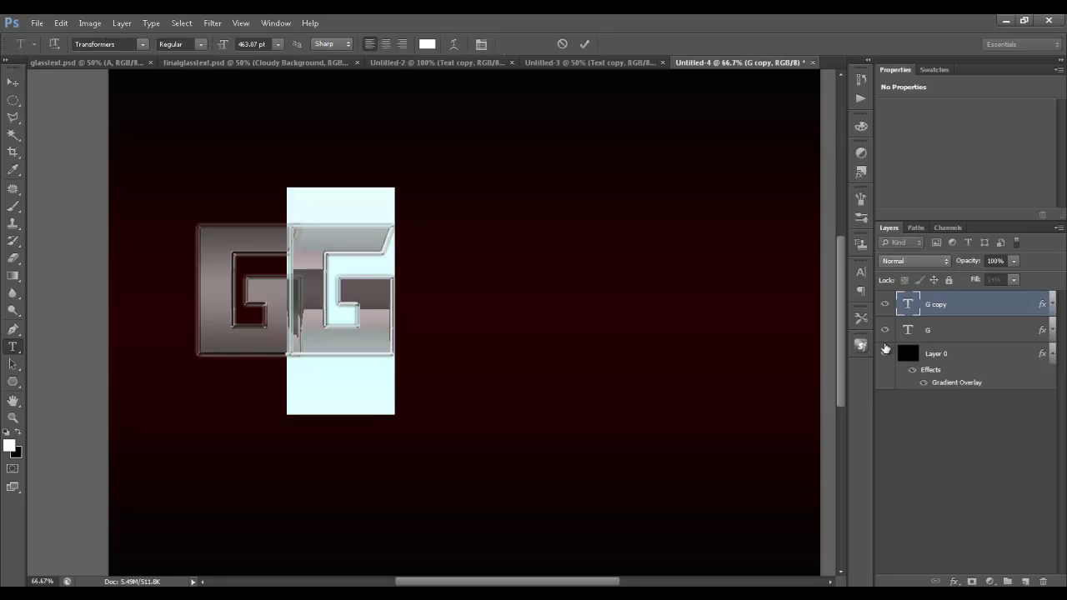
key("Right")
key("BackSpace")
type("L")
left_click(13, 81)
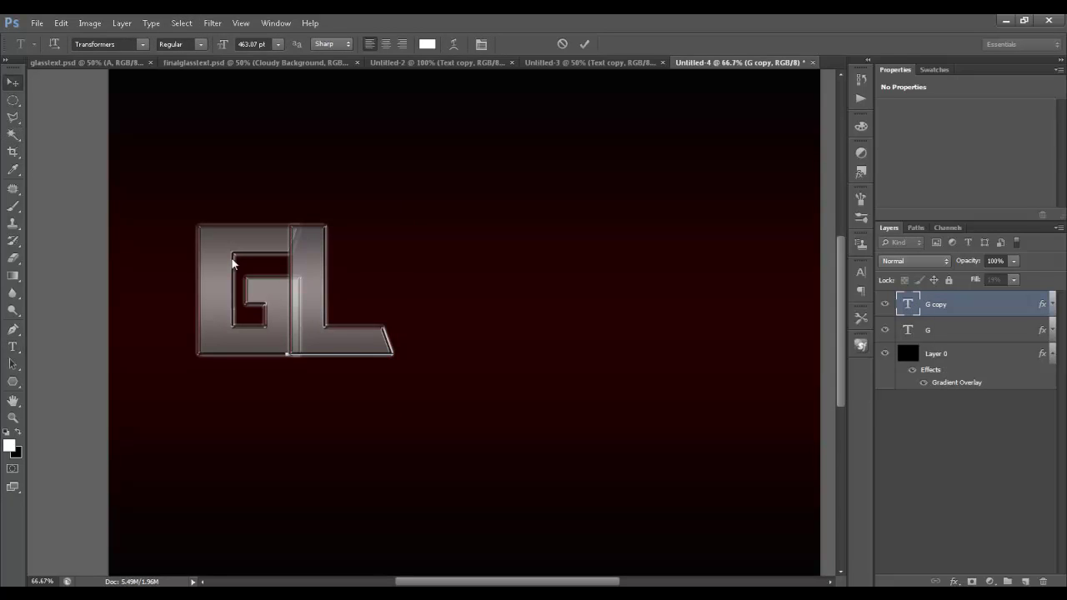
left_click(338, 342)
key("Return")
Step: Duplicate the L text layer to its right and change the copy's letter to A
left_click_drag(338, 342, 416, 345)
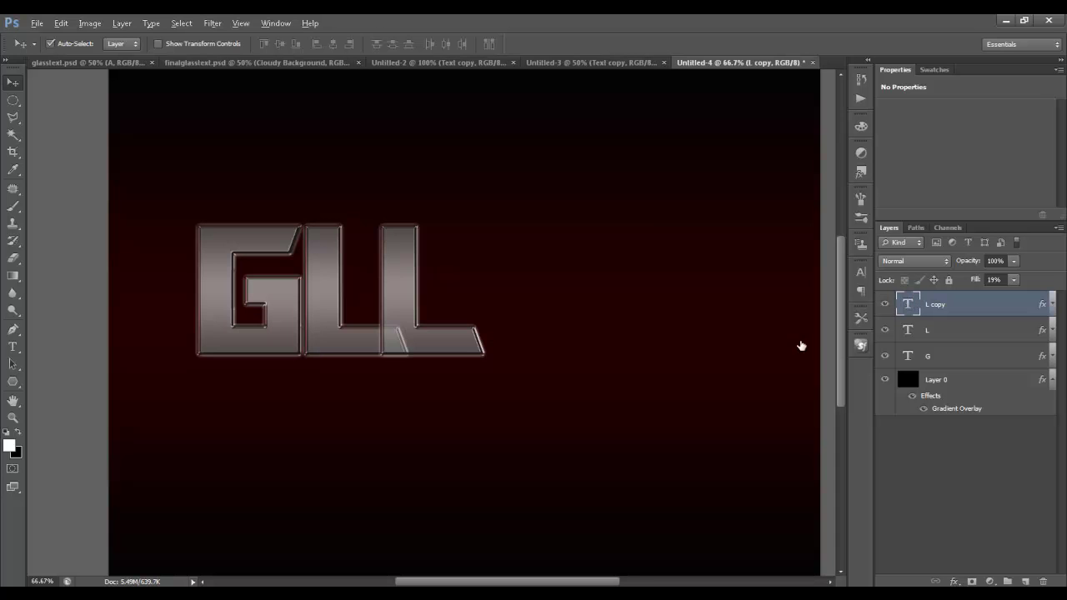
key("t")
double_click(361, 362)
type("A")
left_click(12, 82)
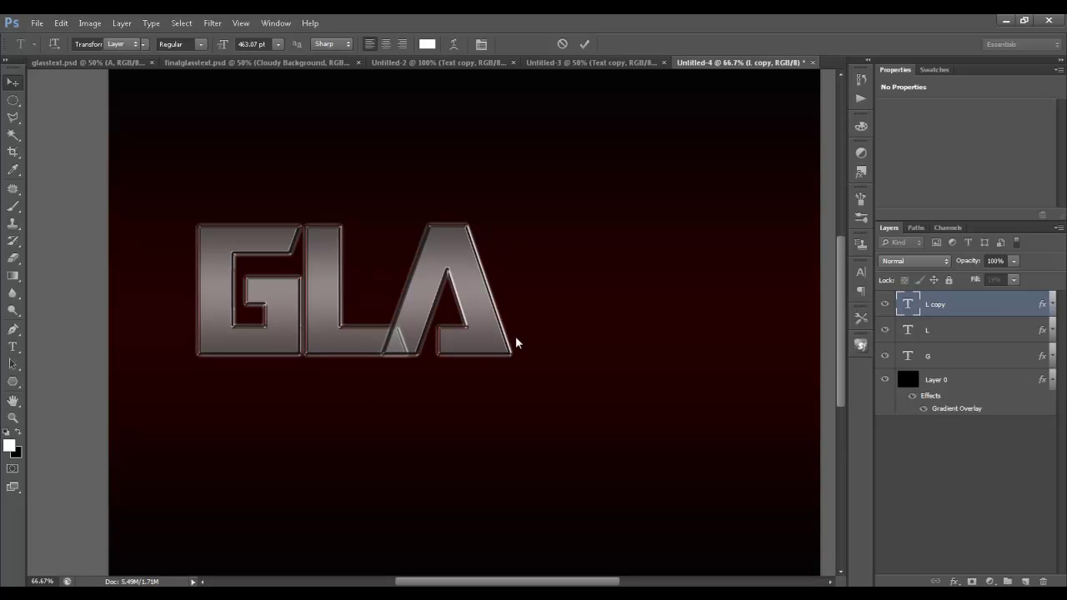
Step: Duplicate the A, change the copy to S, and place a duplicate of the S after it to complete GLASS
left_click_drag(496, 345, 582, 345)
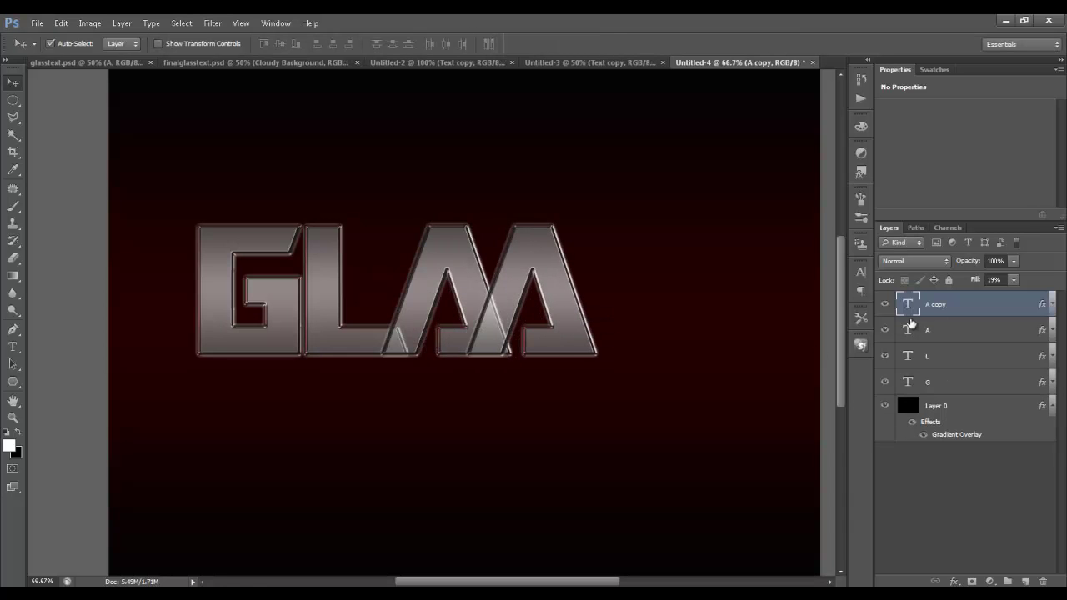
key("t")
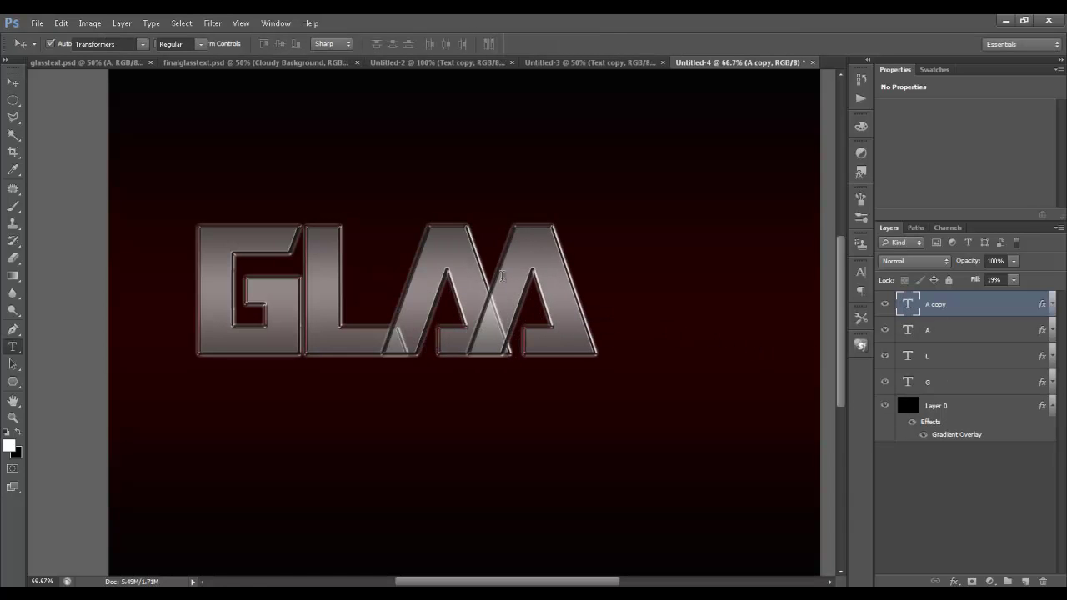
double_click(487, 323)
type("S")
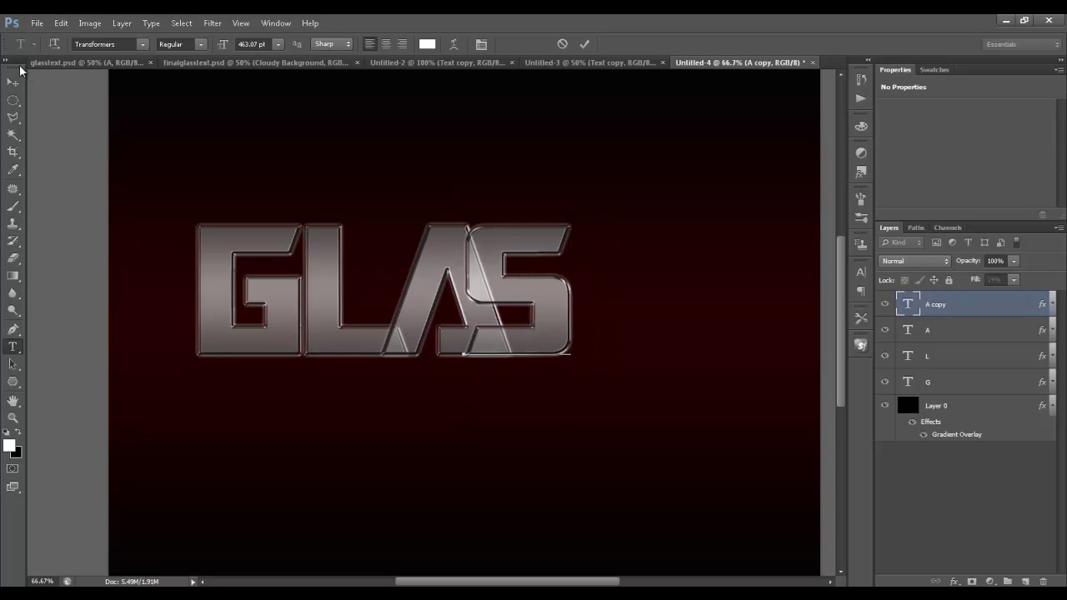
left_click(12, 82)
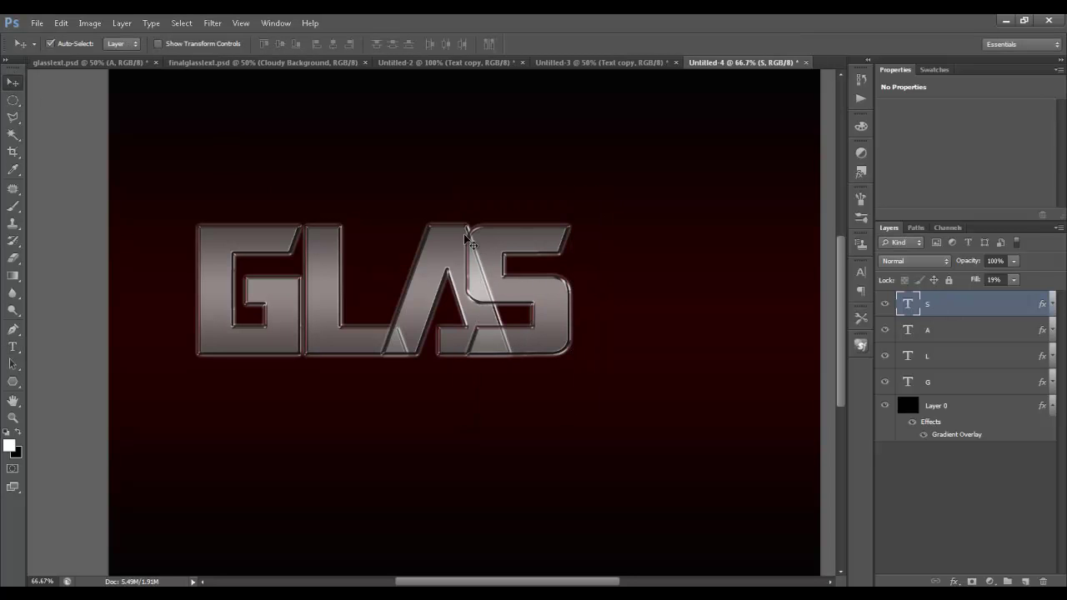
left_click_drag(504, 302, 609, 293)
Step: Scale all five letter layers down together and center the word GLASS on the canvas
left_click(909, 409, "shift")
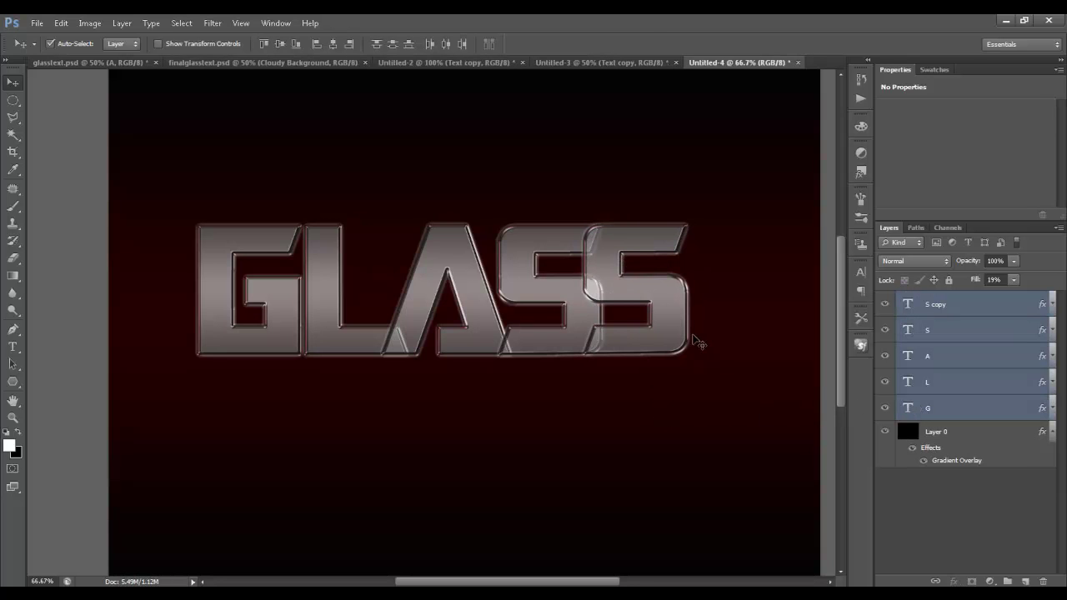
key("ctrl+t")
left_click_drag(689, 225, 663, 232)
key("Return")
left_click_drag(619, 346, 659, 370)
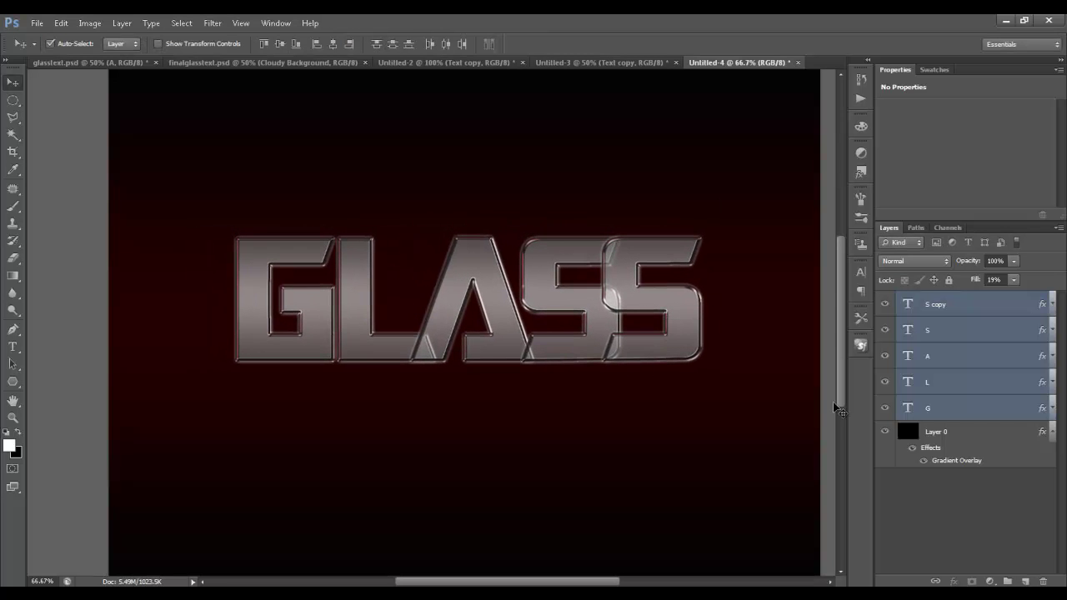
Step: Play the TEXTURE GLASSSSSSS action on each of the five letter layers, from G to the last S
left_click(986, 412)
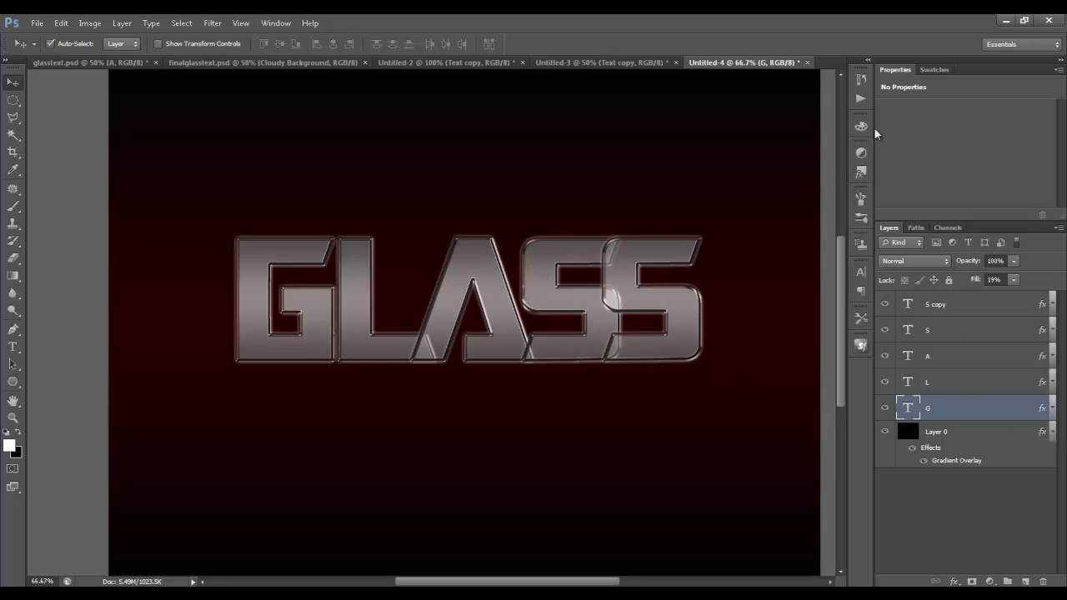
left_click(862, 98)
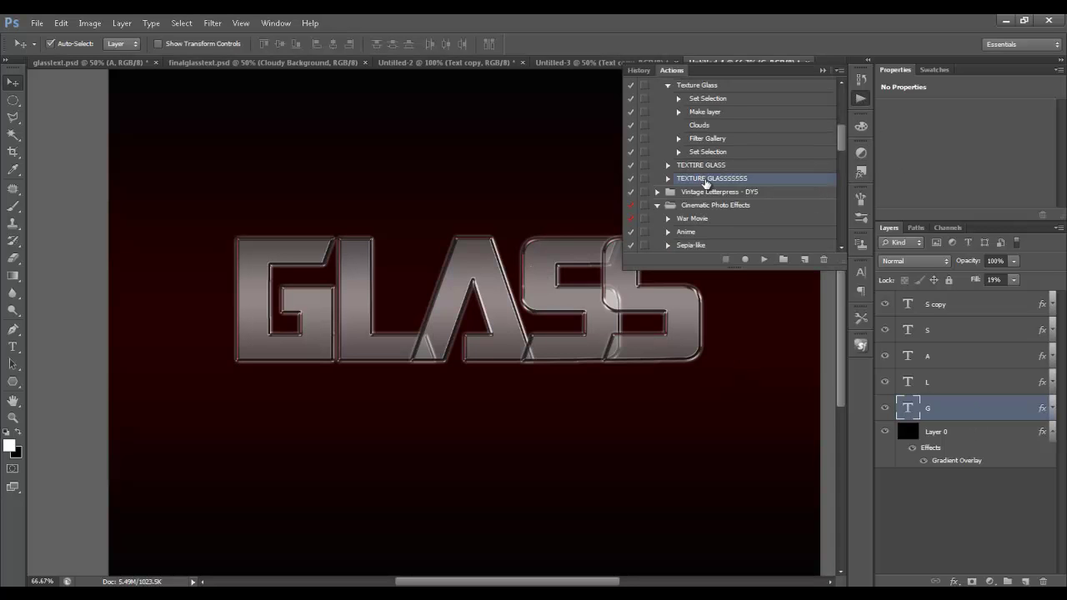
left_click(763, 259)
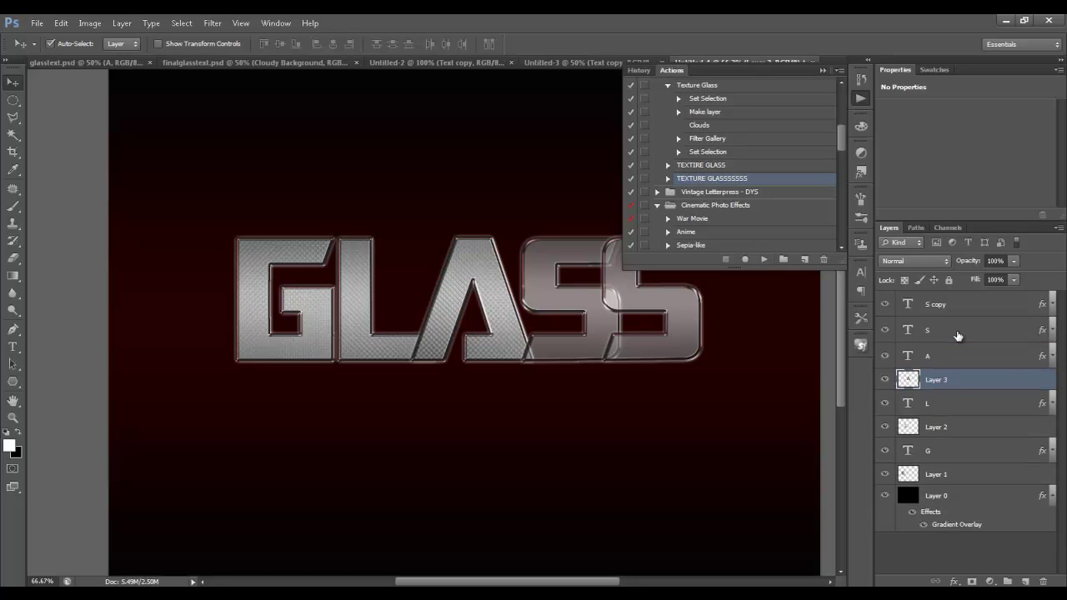
left_click(928, 332)
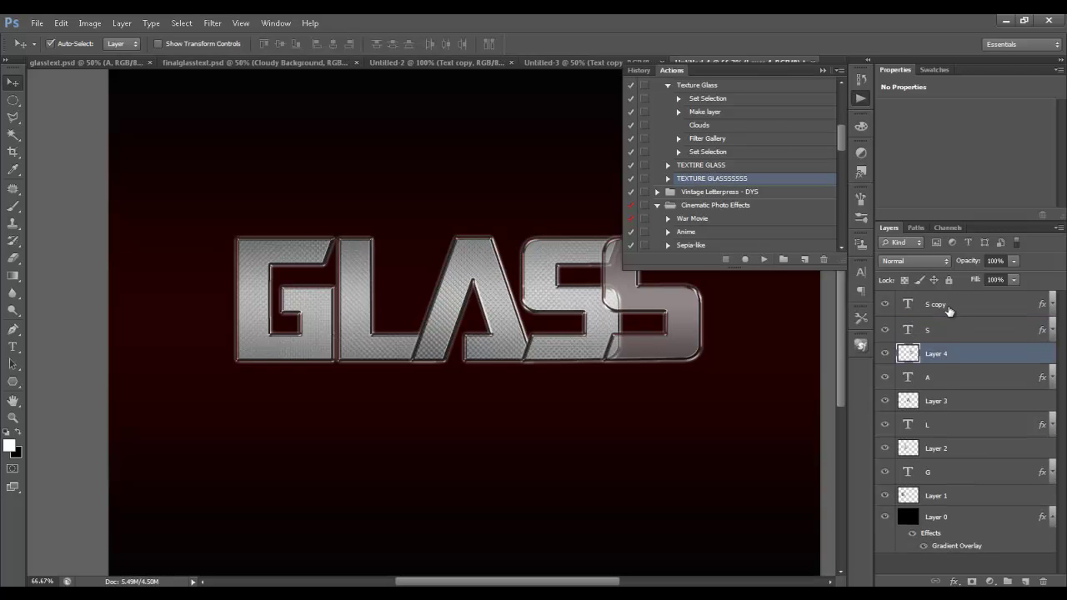
left_click(948, 307)
left_click(763, 260)
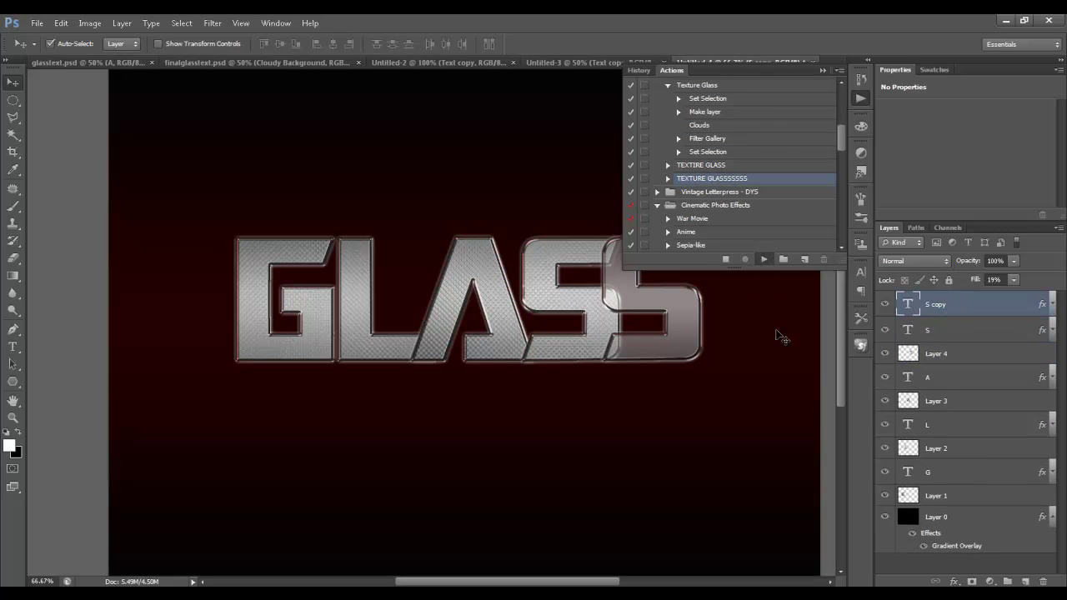
left_click(823, 71)
left_click(625, 335)
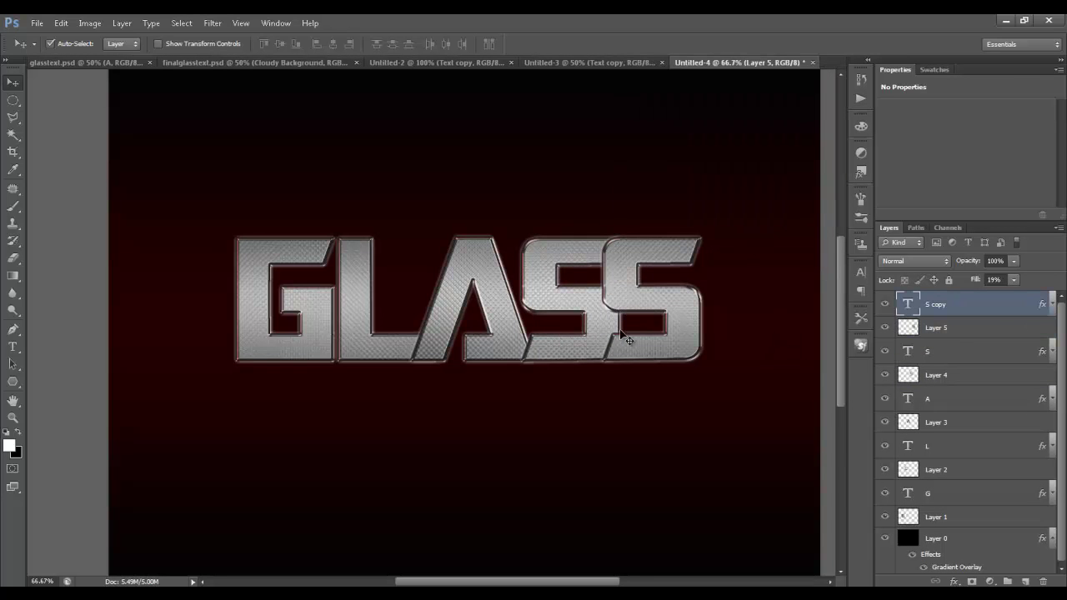
Step: Select the last S letter layer together with its texture, Layer 5, and nudge both slightly to the right
left_click(959, 331, "shift")
key("Right")
key("Right")
key("Right")
key("Right")
key("Right")
key("Right")
key("Right")
key("Right")
key("Right")
key("Right")
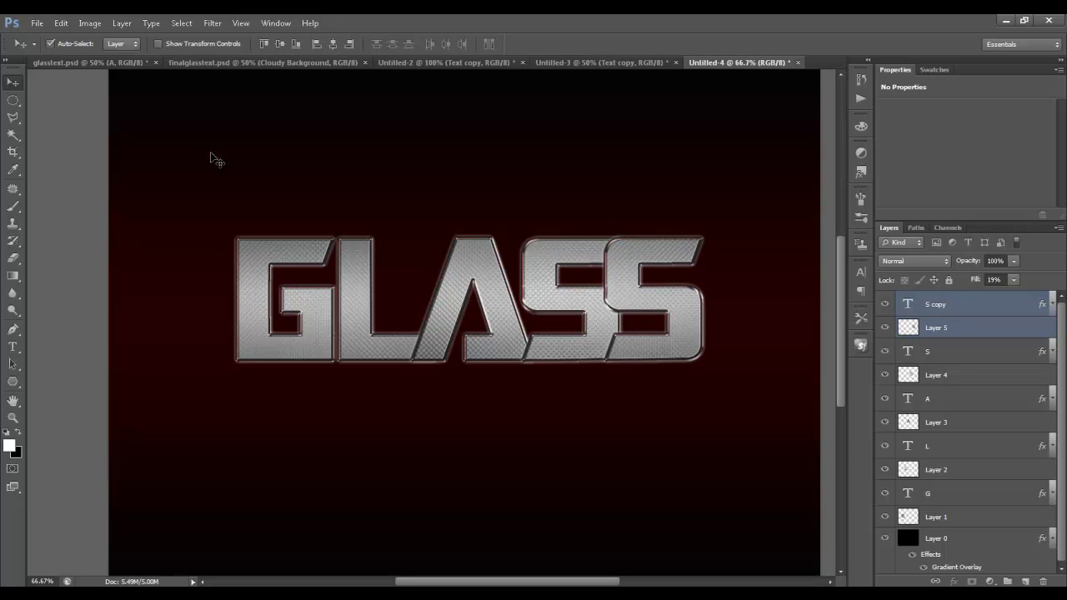
key("Right")
key("Right")
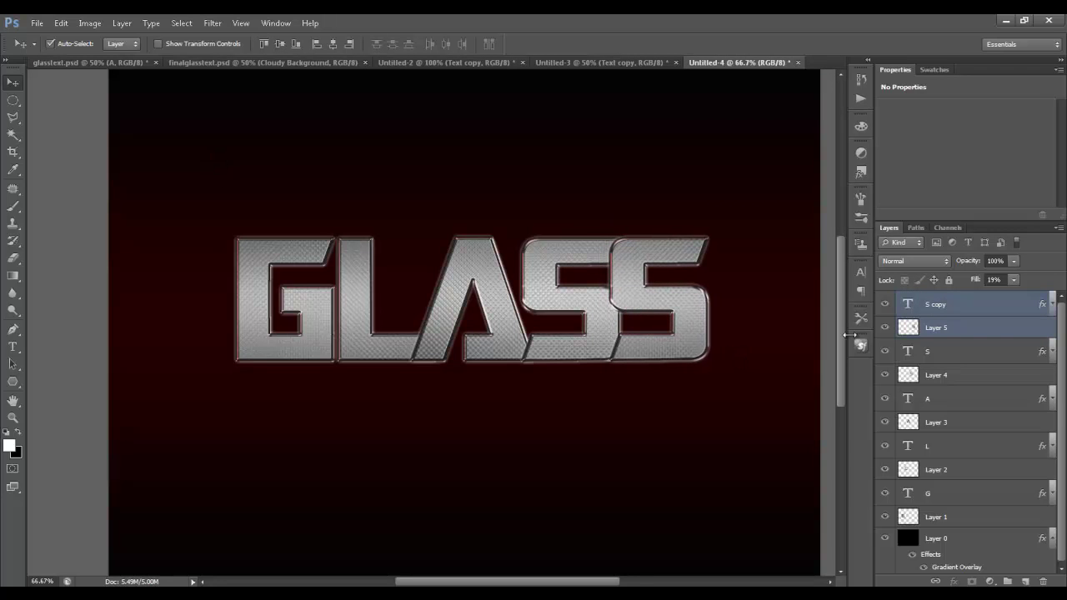
Step: Examine the texture layers by selecting Layers 5, 4 and 3 in turn and switching Layer 3's visibility off and on
left_click(972, 335)
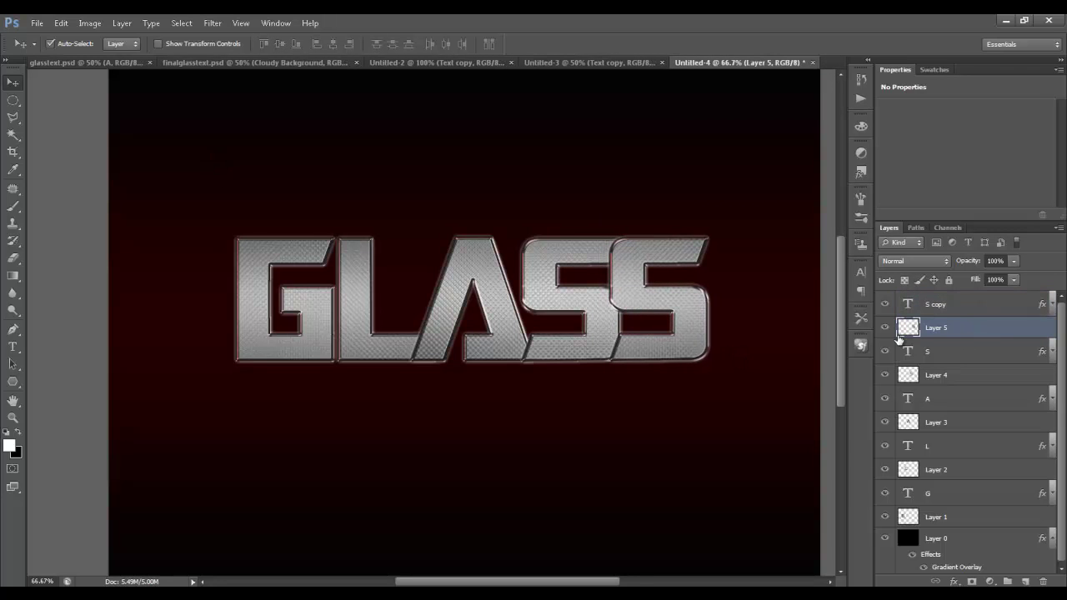
left_click(949, 383)
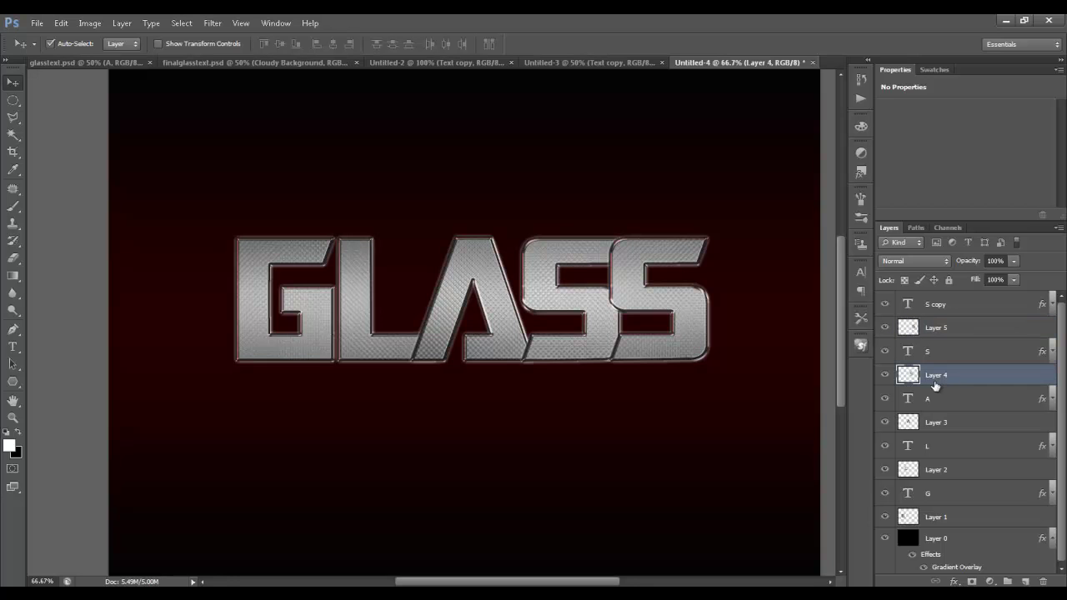
left_click(930, 423)
left_click(886, 423)
left_click(886, 423)
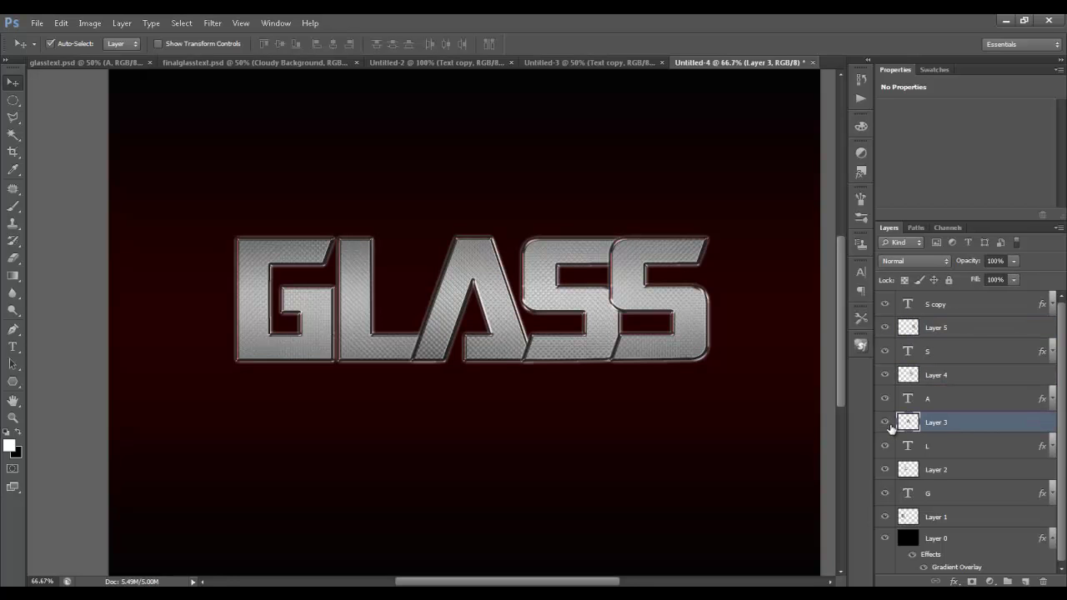
Step: Select the five texture layers, Layer 1 to Layer 5, and lower their fill to 25%
left_click(956, 333)
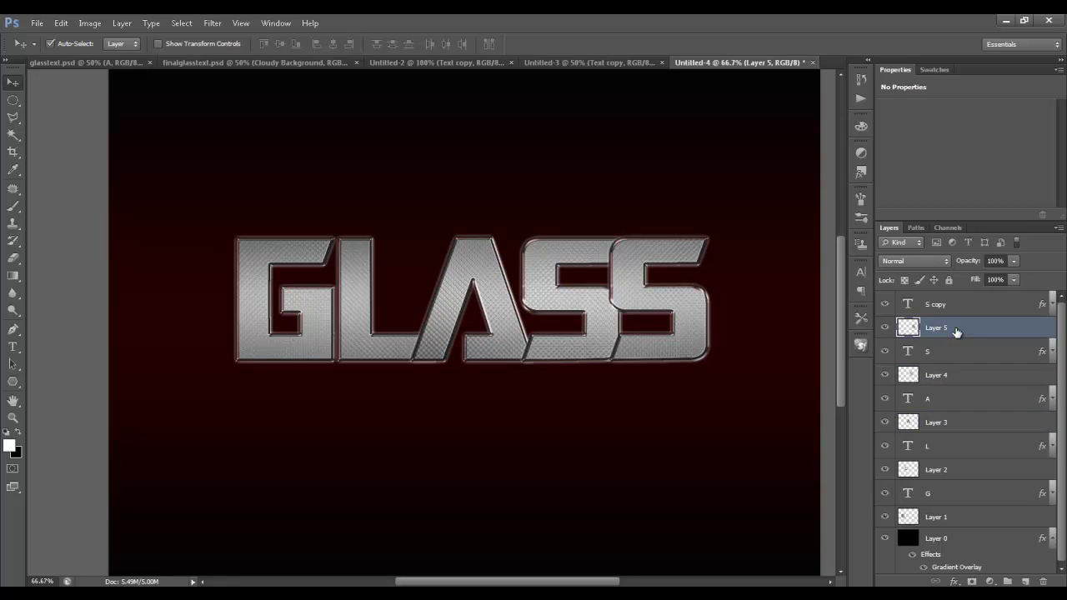
key("z")
left_click(557, 307)
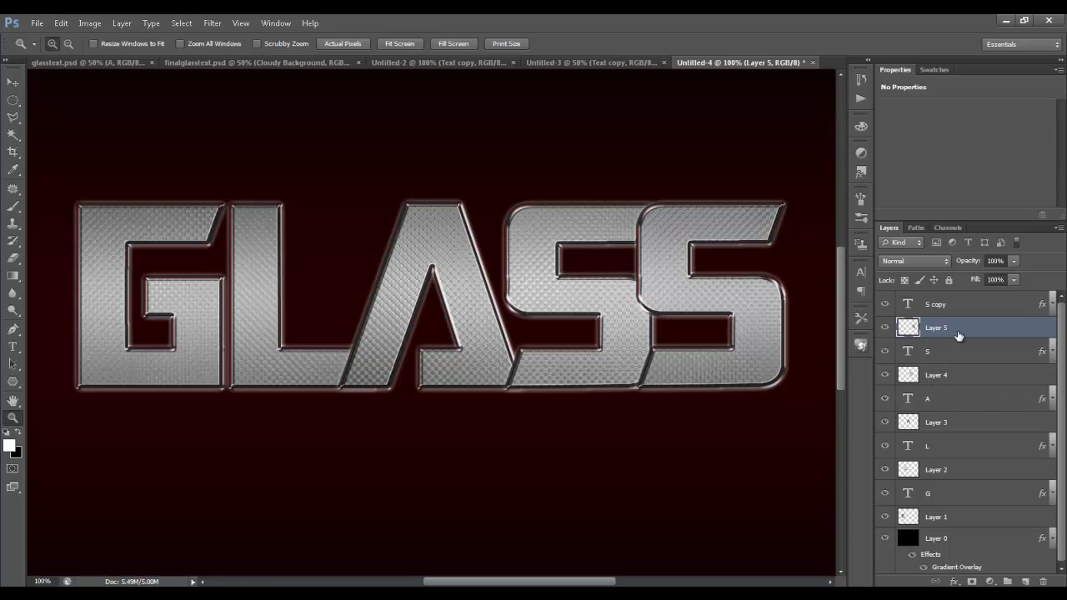
left_click(966, 380, "ctrl")
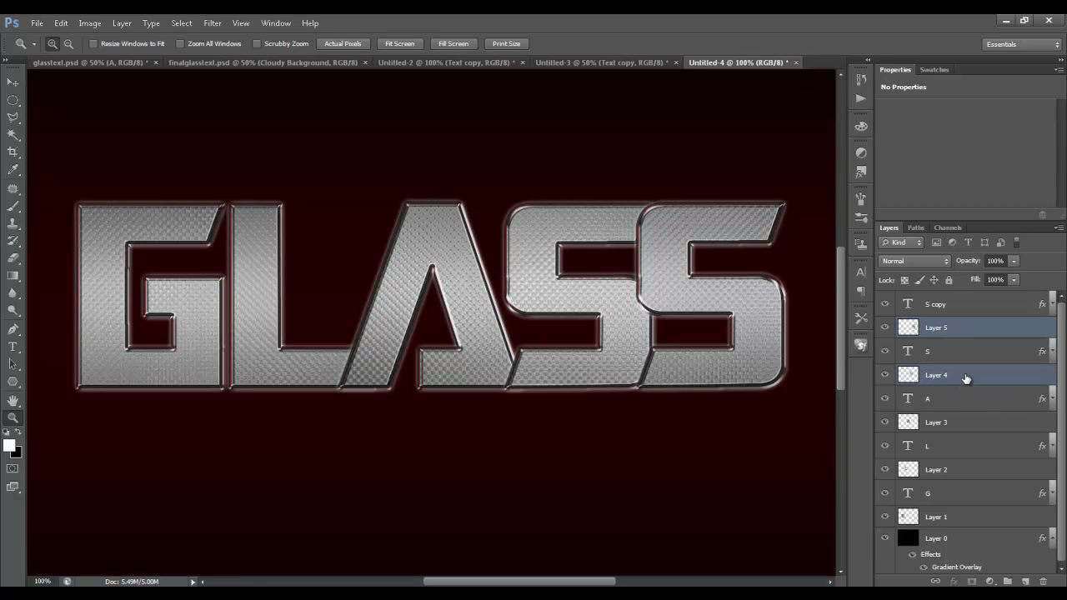
left_click(957, 425, "ctrl")
left_click(952, 472, "ctrl")
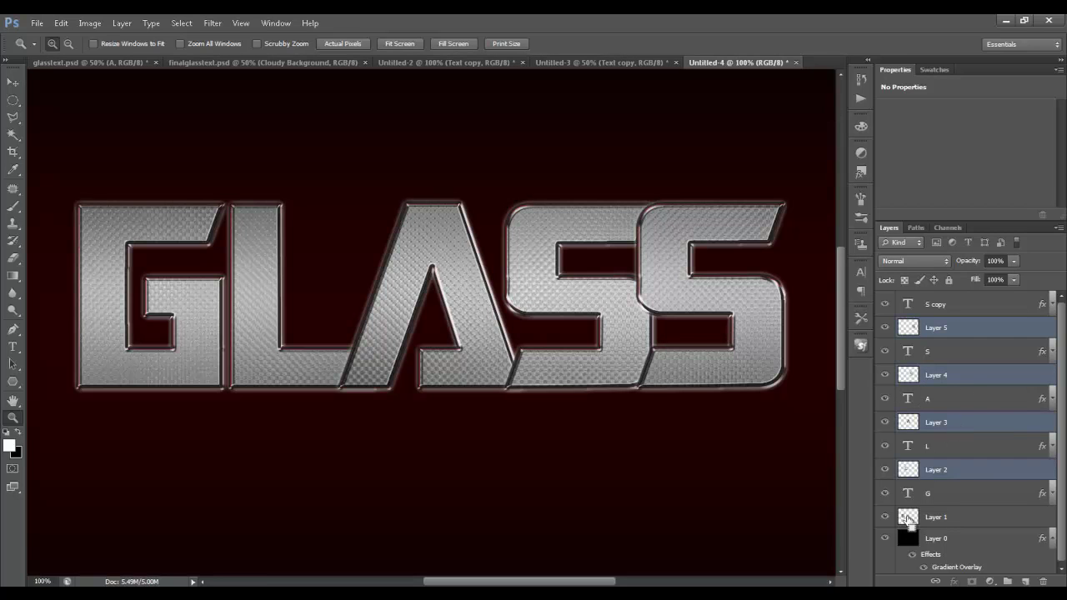
left_click(966, 518, "ctrl")
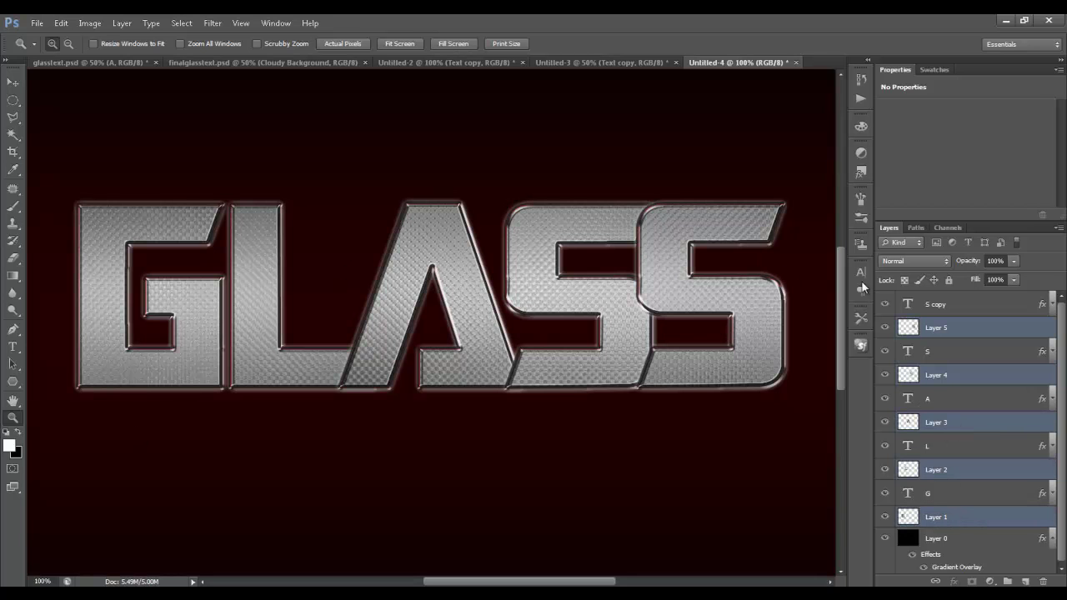
left_click_drag(974, 279, 915, 284)
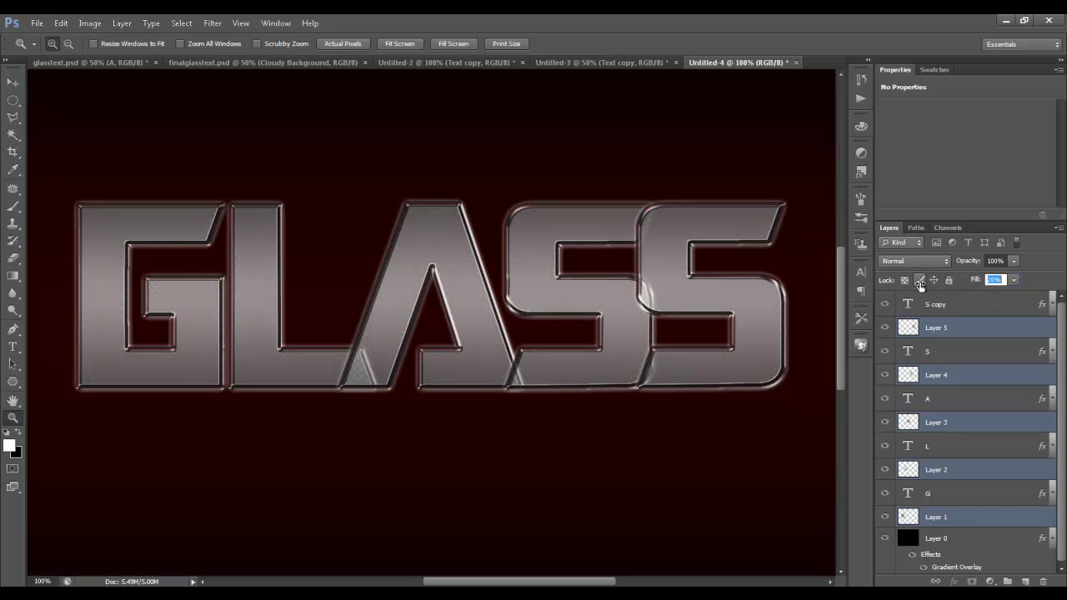
left_click_drag(923, 286, 924, 284)
Step: Examine the fainter texture on the GLASS letters at different zoom levels
left_click(606, 363, "alt")
left_click(553, 354, "alt")
left_click(424, 309)
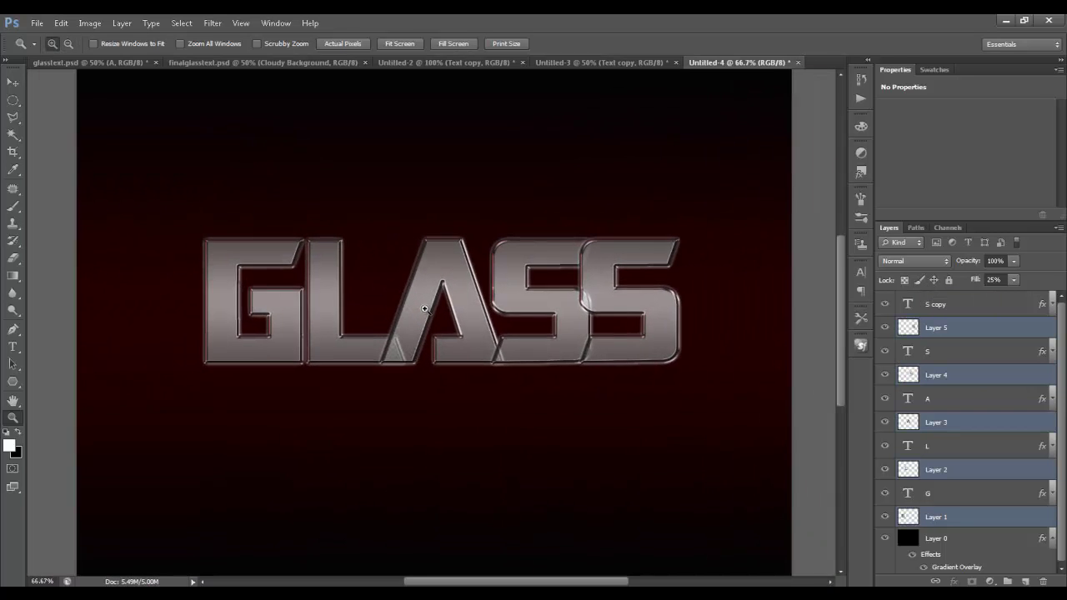
left_click(424, 310)
left_click(488, 379, "alt")
left_click(488, 379, "alt")
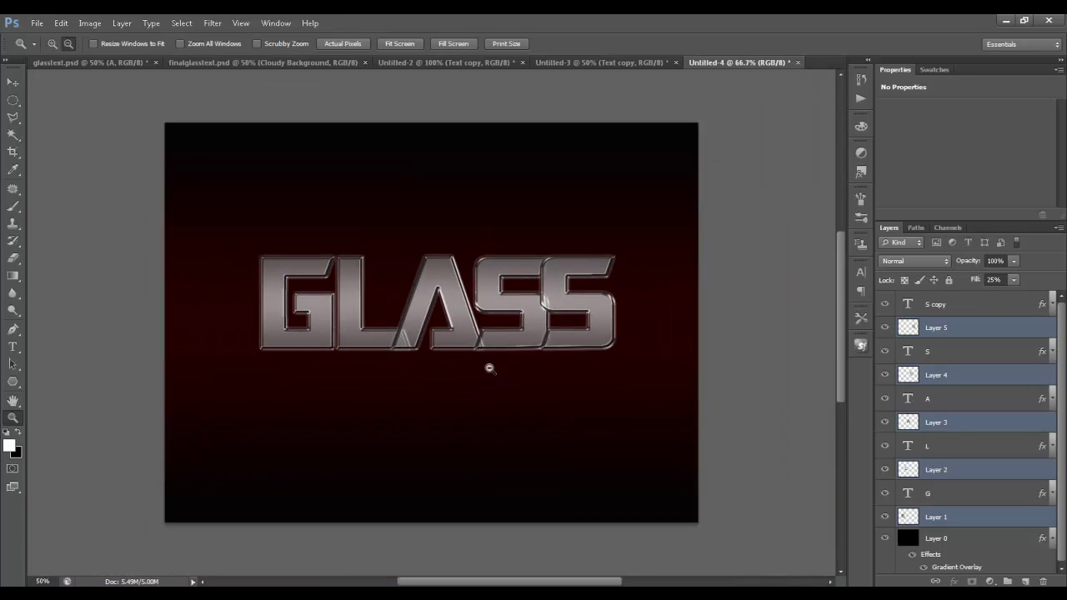
Step: Merge all letter and texture layers from S copy down to Layer 1 into one layer
left_click(959, 306)
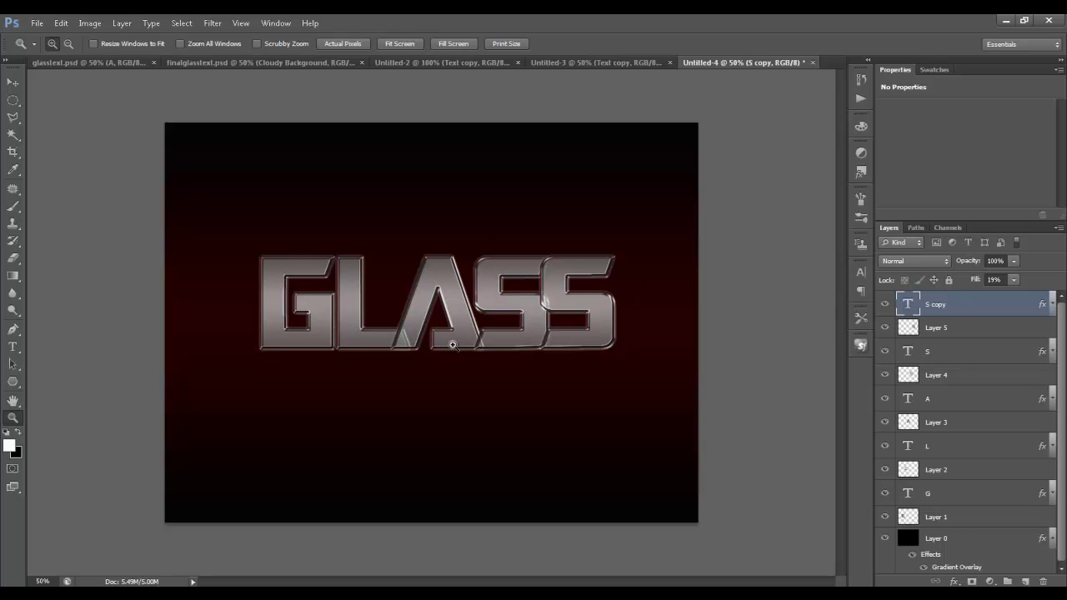
left_click(957, 521, "shift")
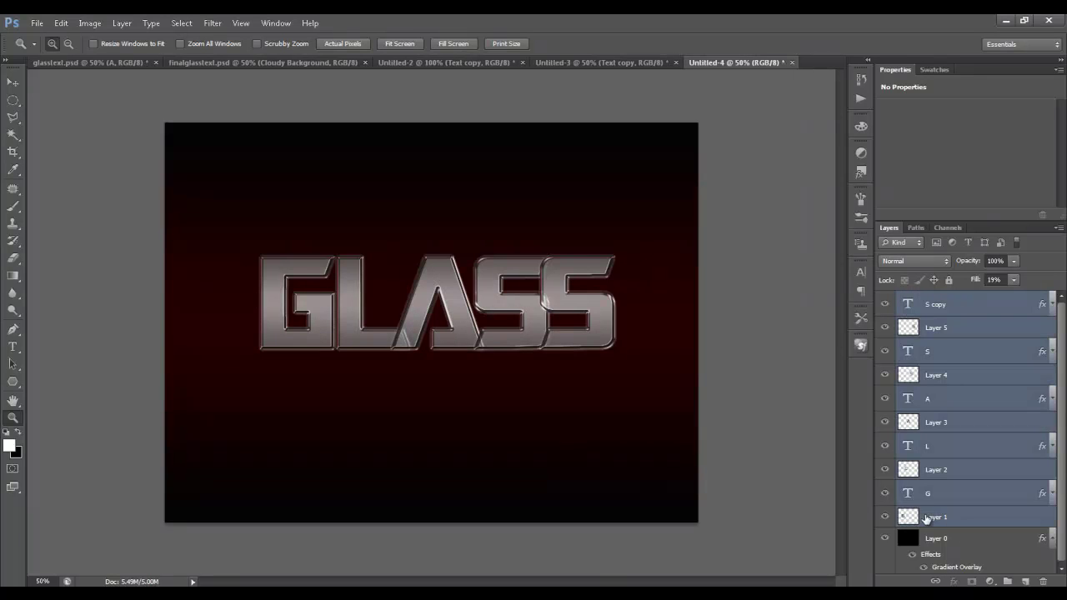
right_click(979, 521)
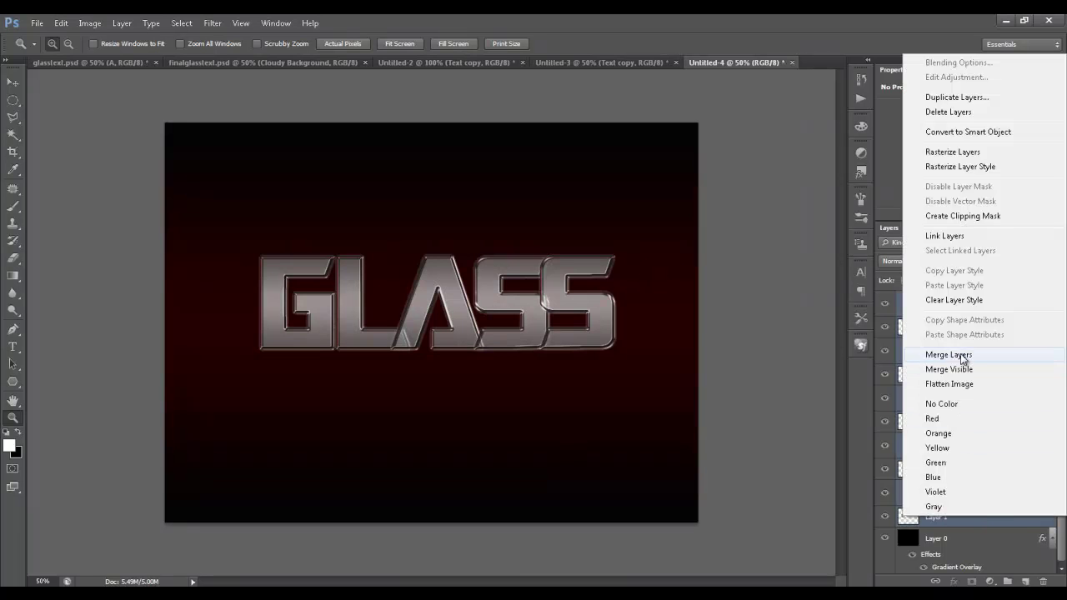
left_click(925, 355)
Step: Copy the merged GLASS layer into the Untitled-2 comic picture and delete the old Text copy layer there
key("v")
left_click_drag(552, 298, 401, 69)
left_click_drag(275, 71, 660, 348)
left_click(621, 280)
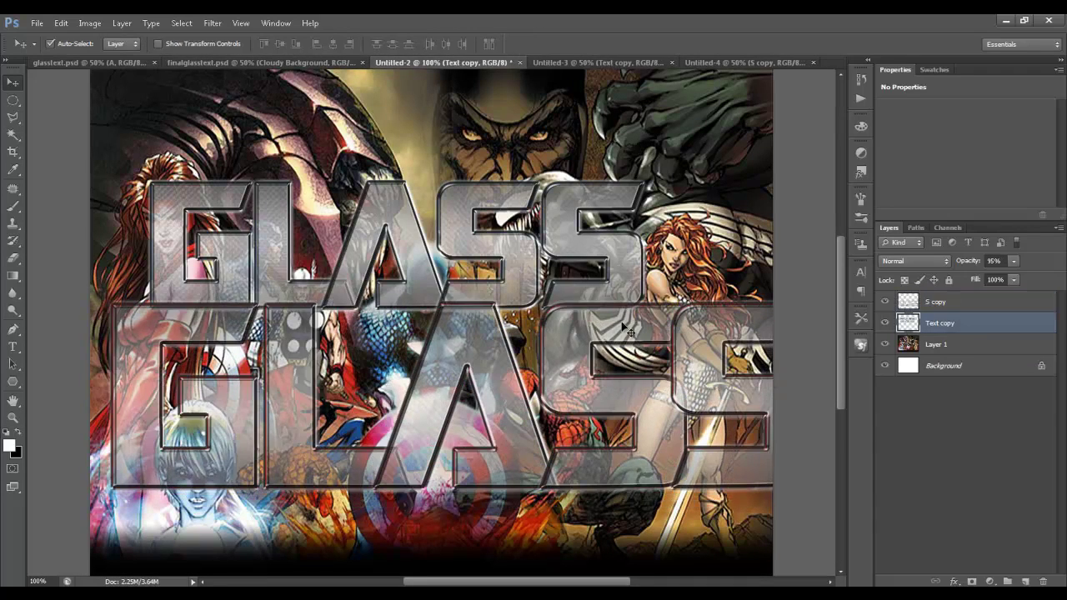
key("Delete")
left_click_drag(517, 379, 505, 352)
Step: Examine up close how the comic picture shows through the transparent glass letters
key("z")
left_click(214, 264)
left_click(213, 264)
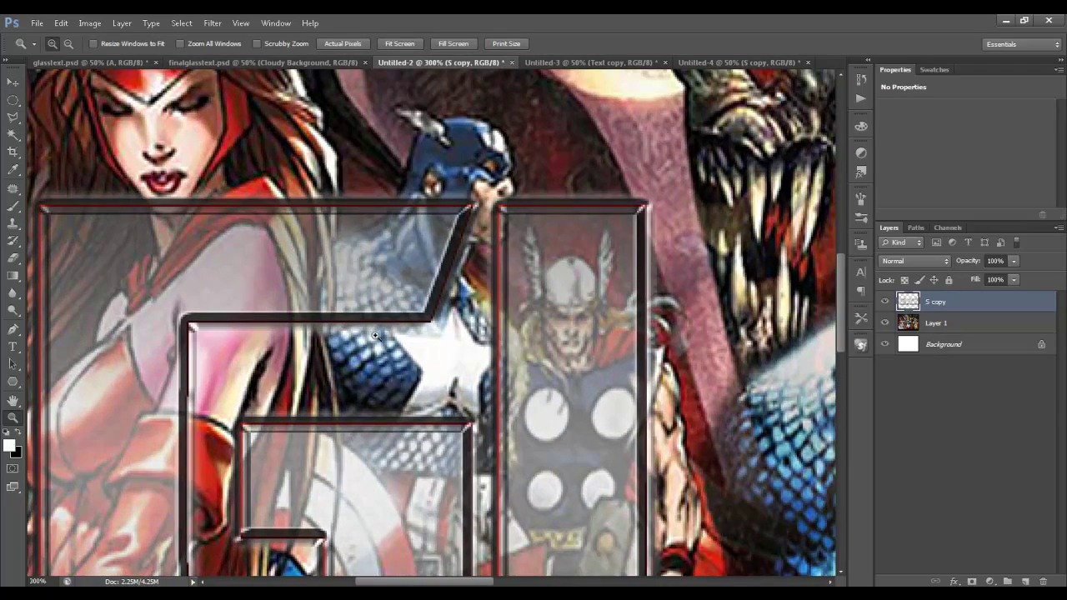
key("ctrl+minus")
key("ctrl+minus")
key("ctrl+minus")
Step: Free-transform the merged GLASS layer over the comic picture and inspect the lettering close up
key("ctrl+t")
left_click_drag(699, 278, 579, 359)
key("Return")
key("z")
key("v")
key("z")
left_click(472, 412)
left_click(472, 412)
Step: Check the finished Untitled-3 design, then return to the Untitled-4 document and undo the layer merge
left_click(556, 66)
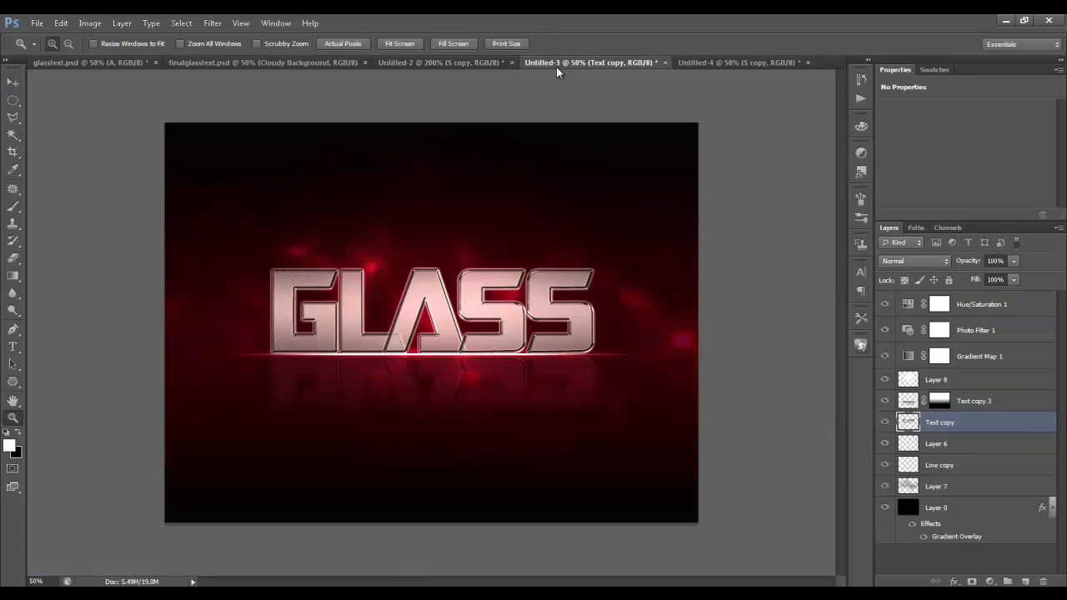
left_click(726, 65)
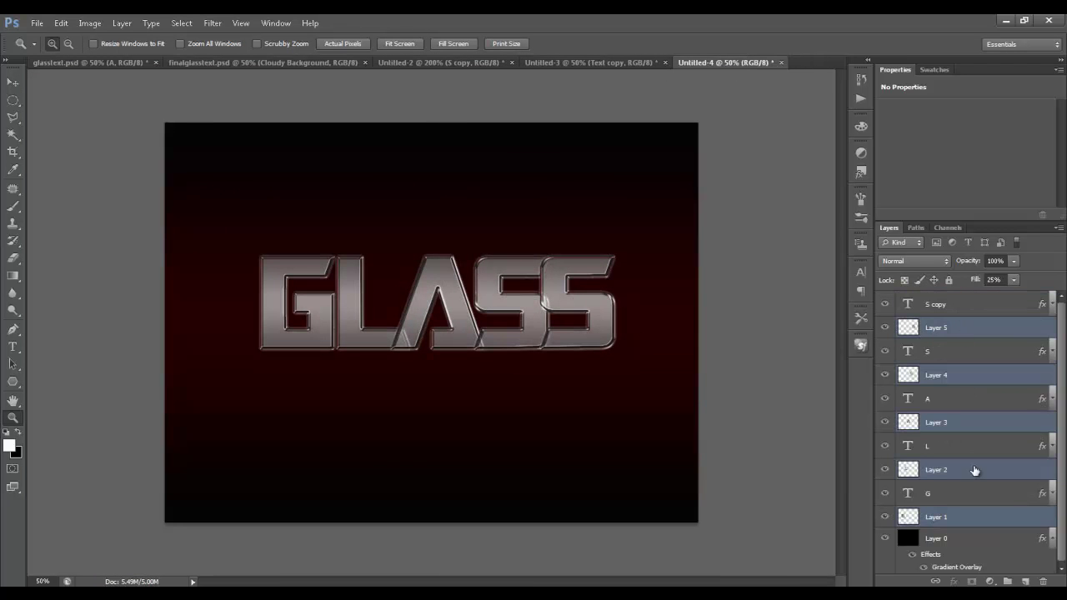
Step: Create a layer group named Text above the S copy layer
left_click(942, 304)
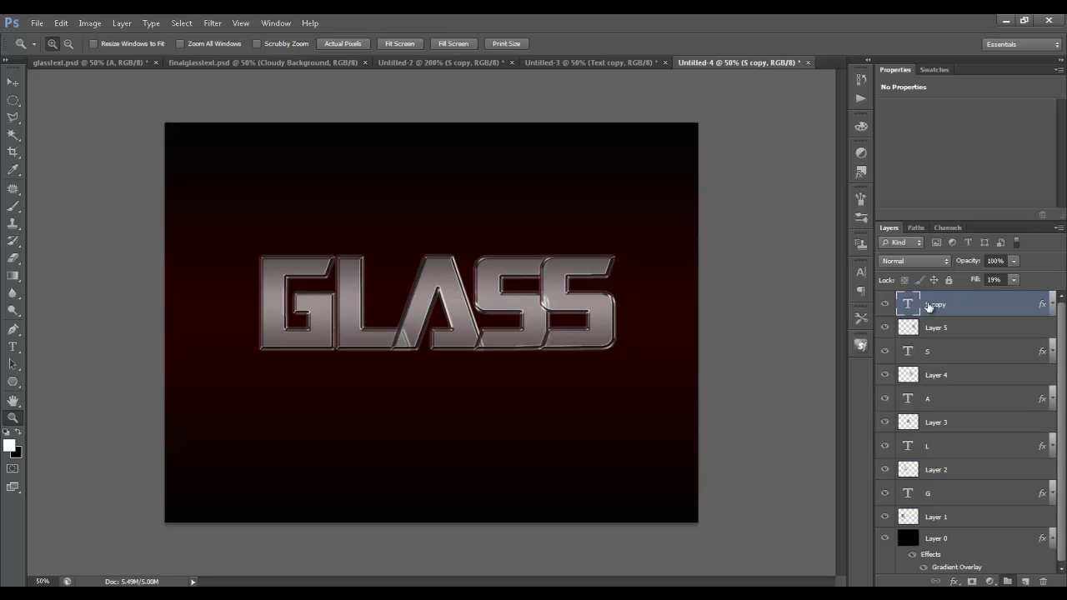
key("ctrl+g")
double_click(934, 299)
type("Text")
key("Return")
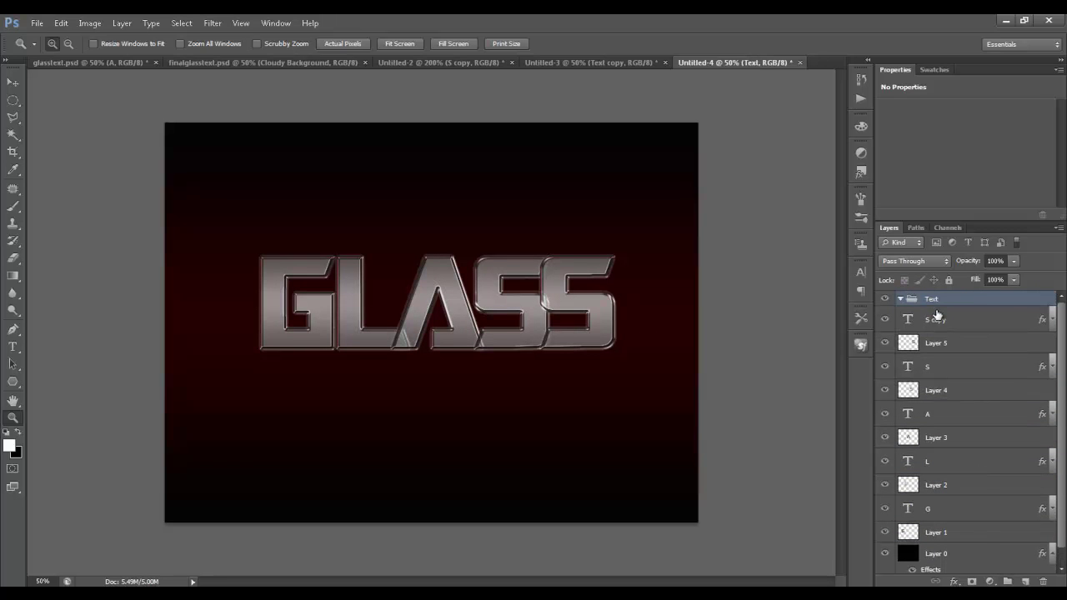
Step: Move all letter and texture layers from S copy to Layer 1 into the Text group and collapse it
left_click(949, 323)
left_click(967, 534, "shift")
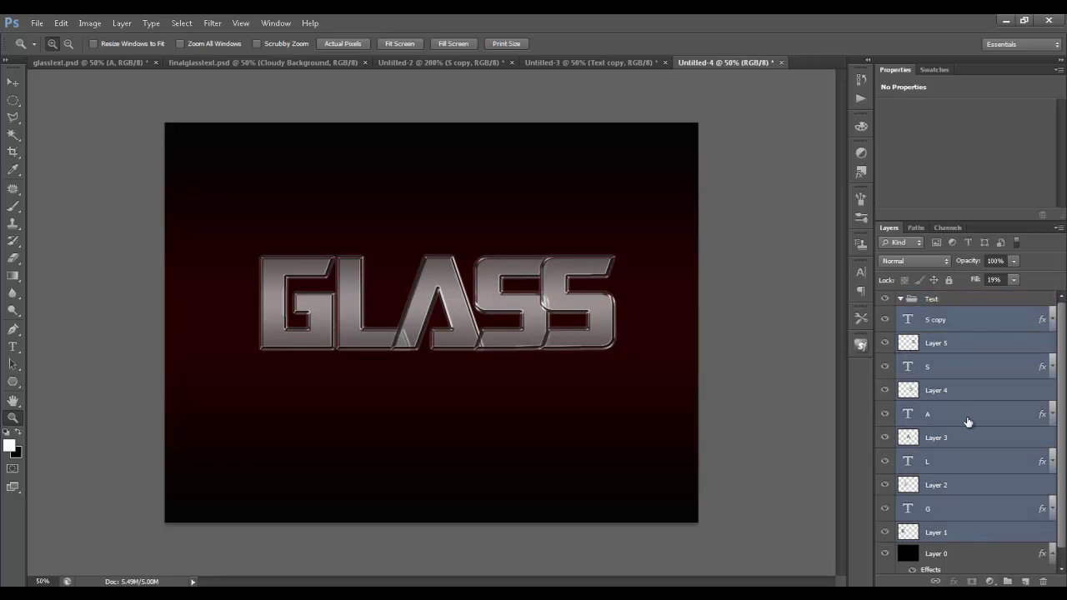
left_click_drag(960, 324, 947, 302)
left_click(901, 298)
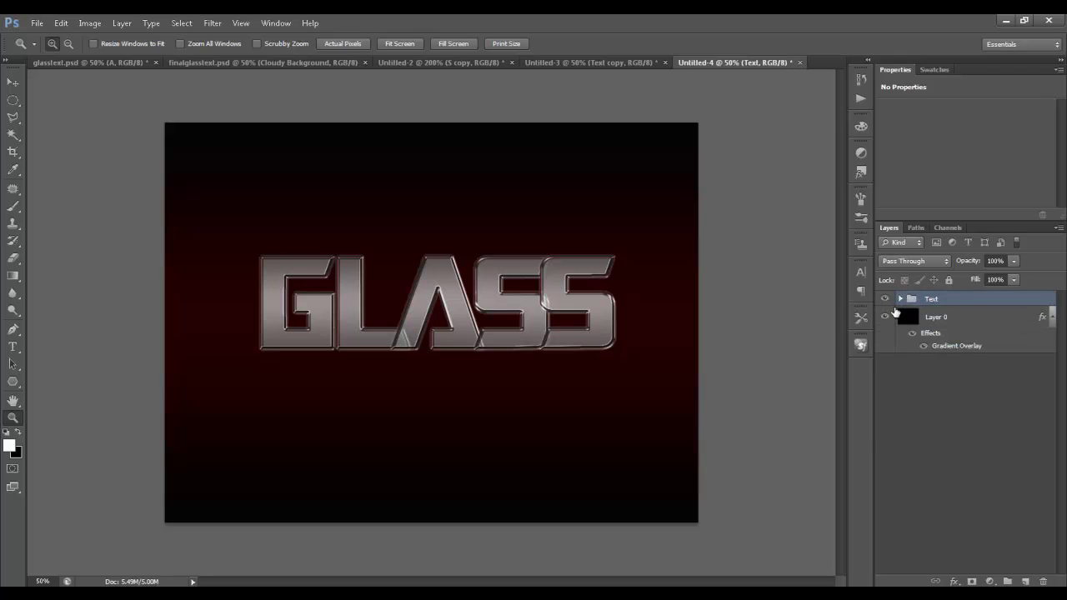
left_click(886, 299)
left_click(886, 299)
Step: Set the Move tool's auto-select to Group and shift the whole GLASS text on the canvas
left_click(13, 81)
left_click(122, 43)
left_click(116, 56)
left_click_drag(320, 318, 341, 327)
left_click_drag(337, 326, 332, 326)
left_click(121, 43)
left_click(116, 58)
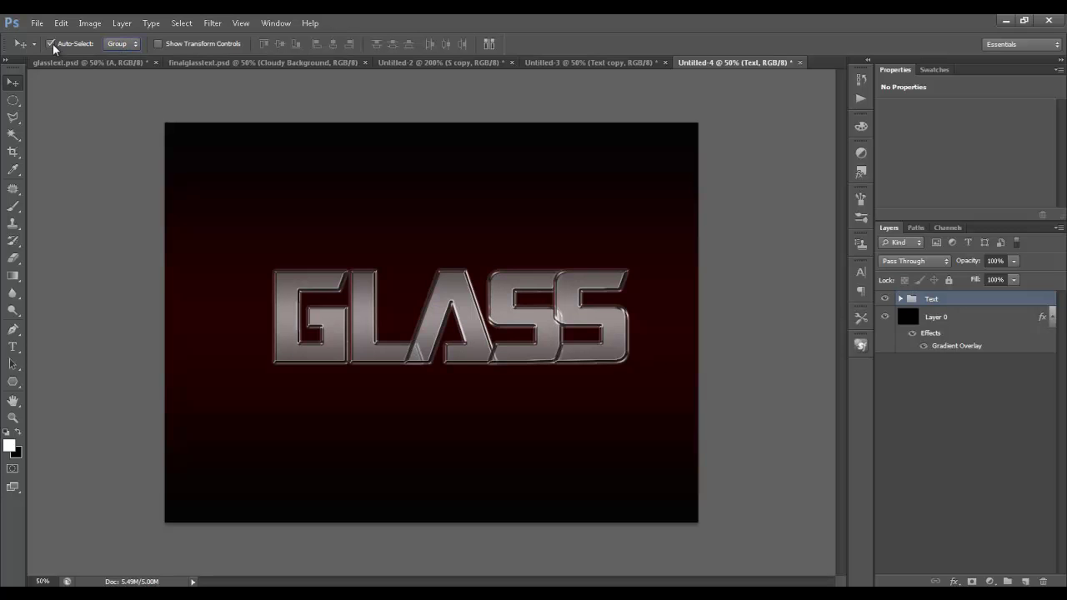
Step: Reposition the GLASS text group near the middle of the gradient background
mouse_move(368, 349)
left_mouse_down()
mouse_move(344, 361)
mouse_move(369, 350)
left_mouse_up()
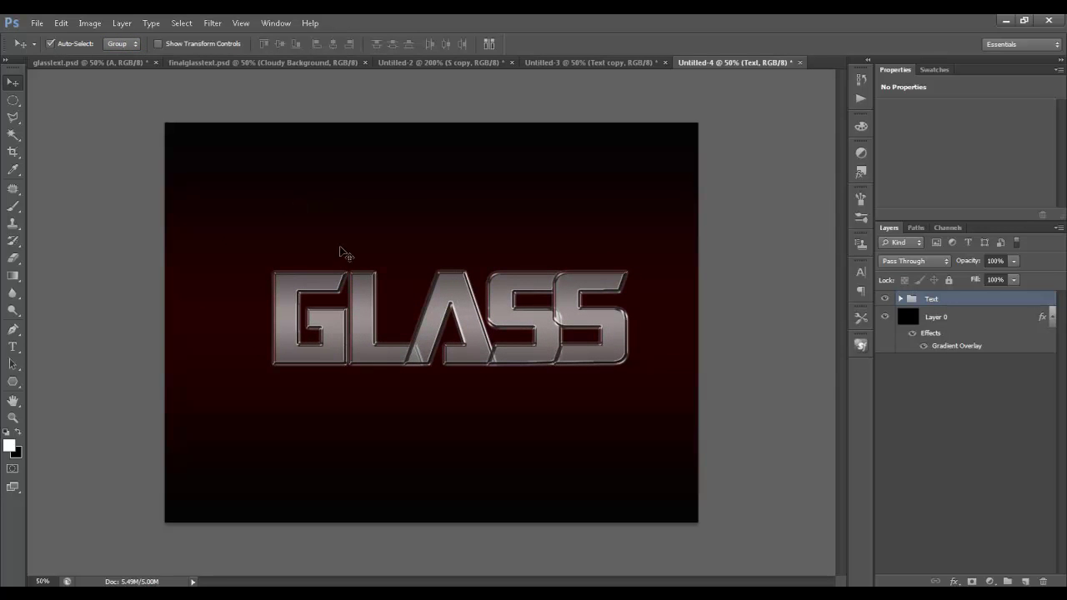
left_click_drag(487, 354, 482, 341)
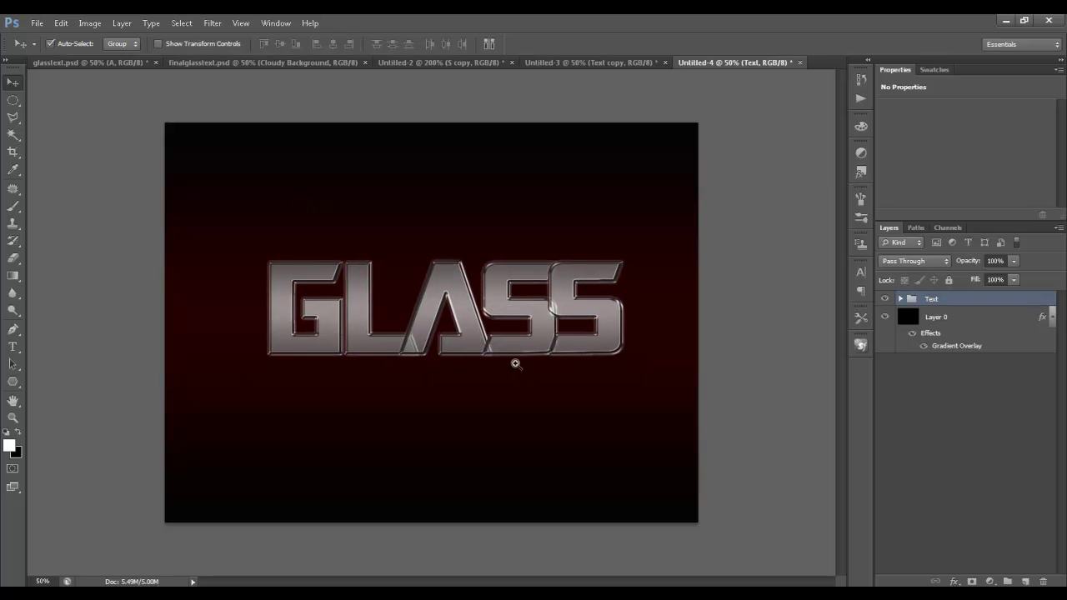
key("z")
left_click(482, 354)
key("v")
left_click_drag(486, 357, 476, 355)
Step: Add a new layer above Layer 0 and make a very thin, wide elliptical selection just beneath the GLASS letters
left_click(993, 324)
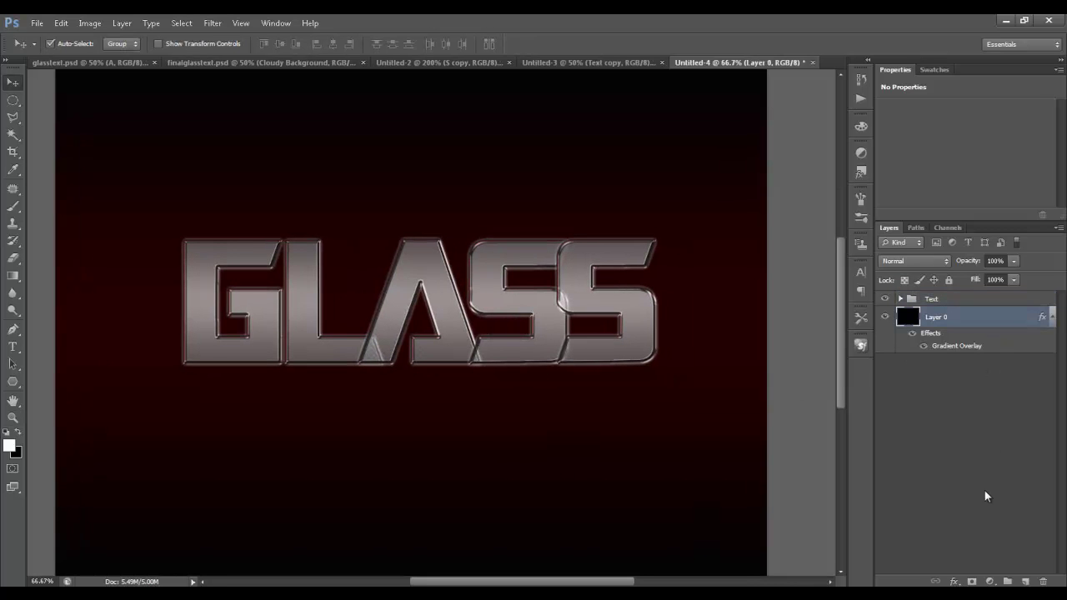
left_click(1026, 581)
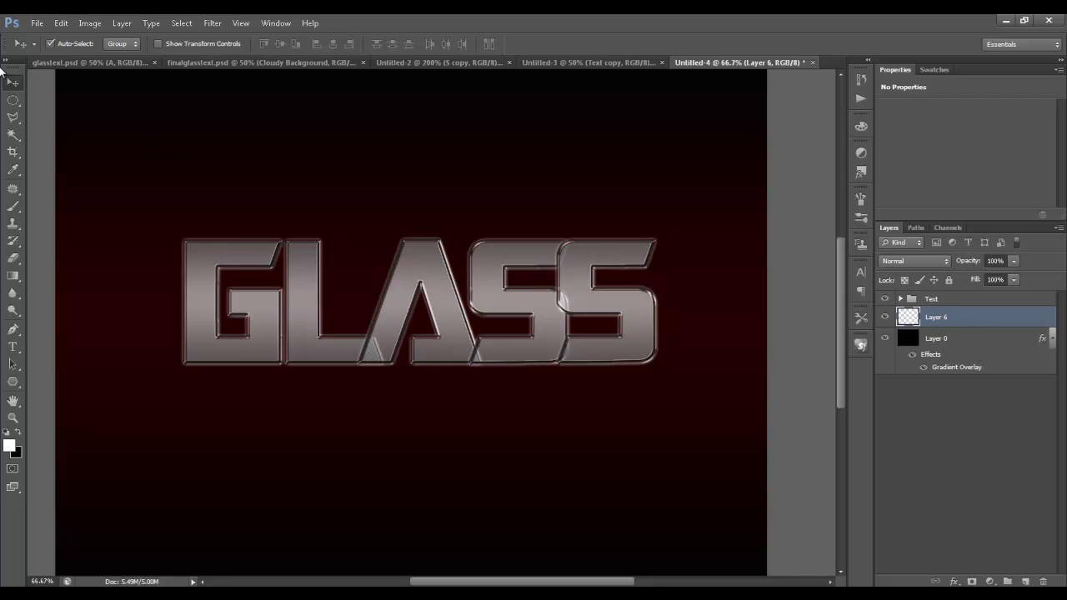
left_click(12, 101)
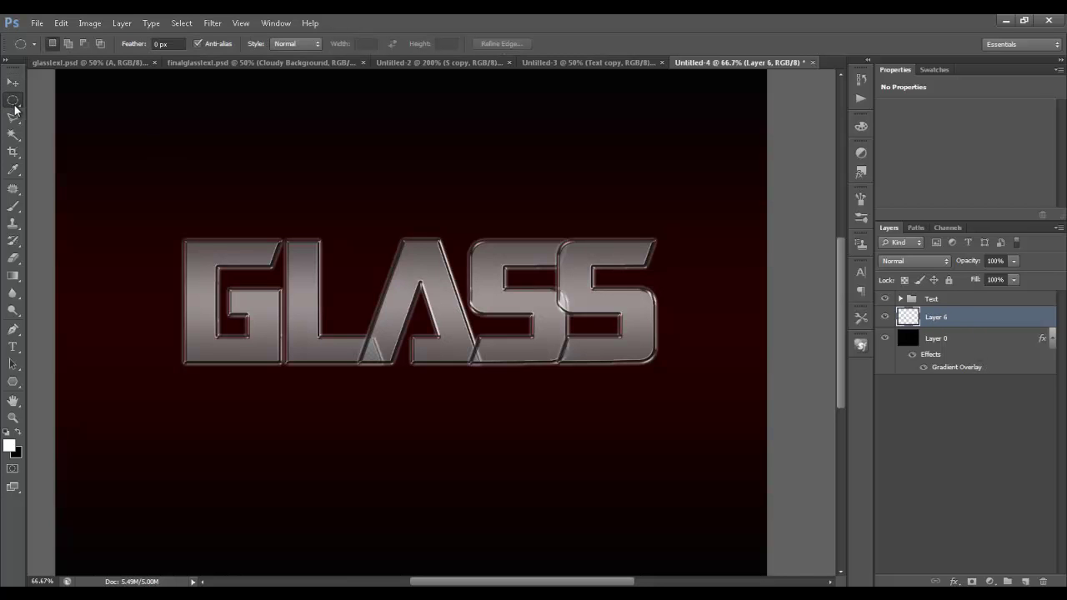
right_click(13, 101)
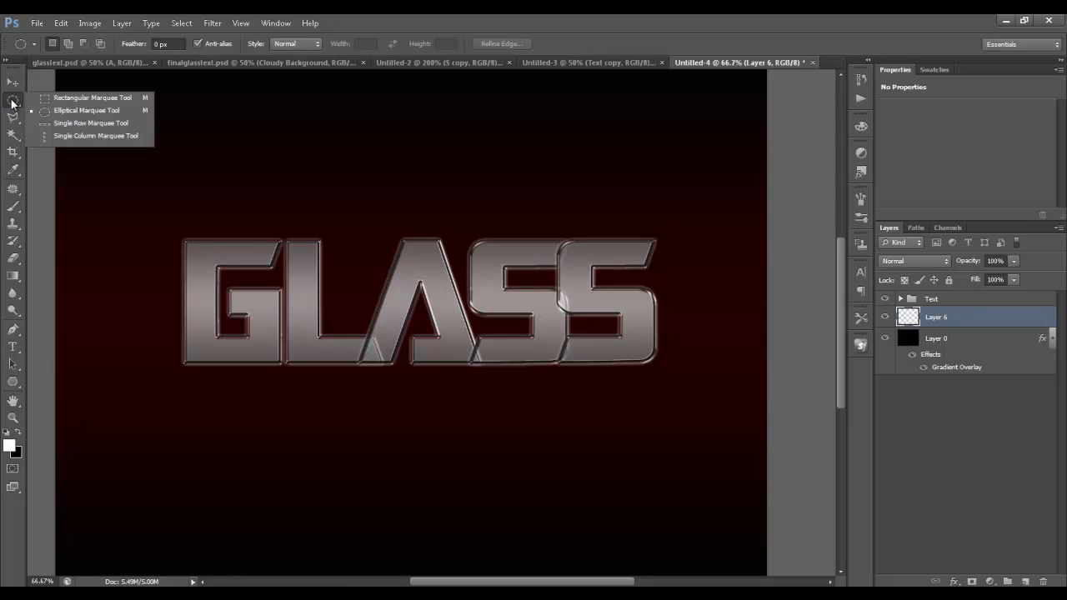
left_click(63, 111)
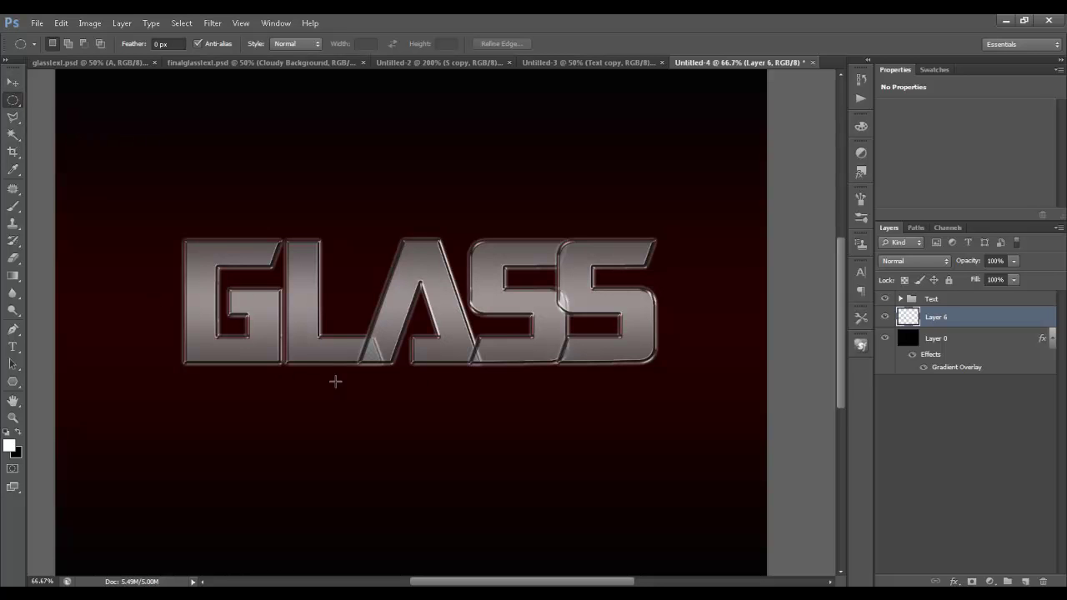
left_click_drag(291, 372, 577, 373)
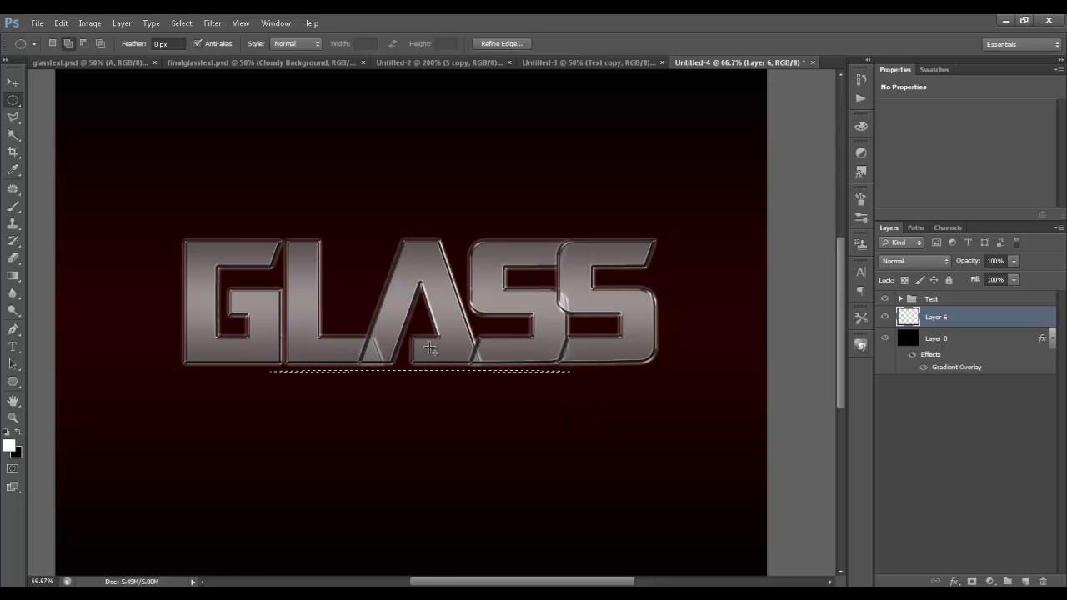
Step: Fill the thin elliptical selection with white (RGB 255, 255, 255)
key("shift+F5")
left_click(559, 284)
left_click(569, 280)
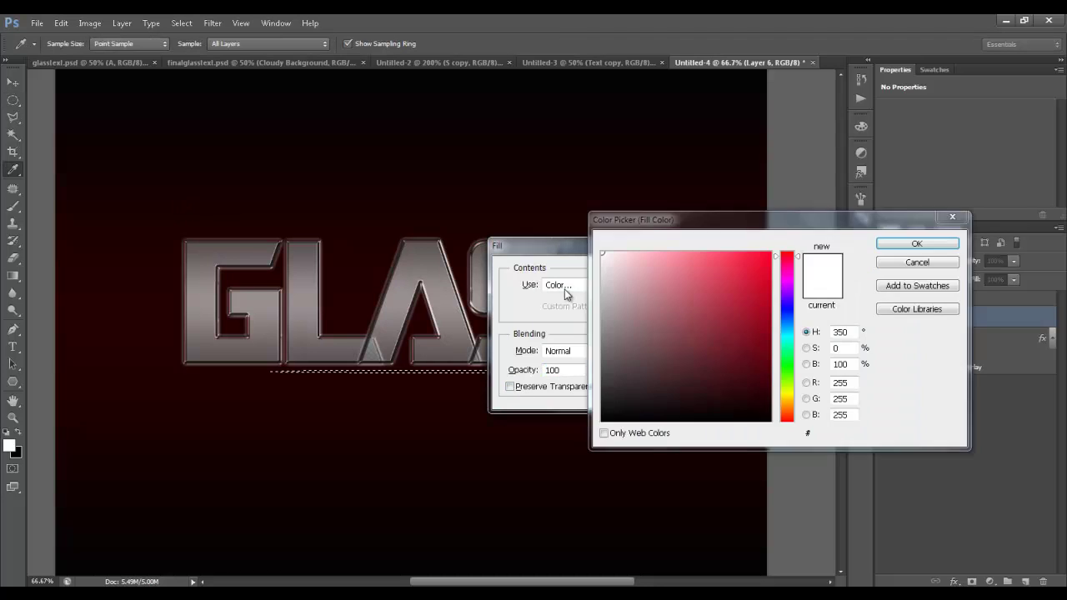
left_click(917, 244)
left_click(684, 274)
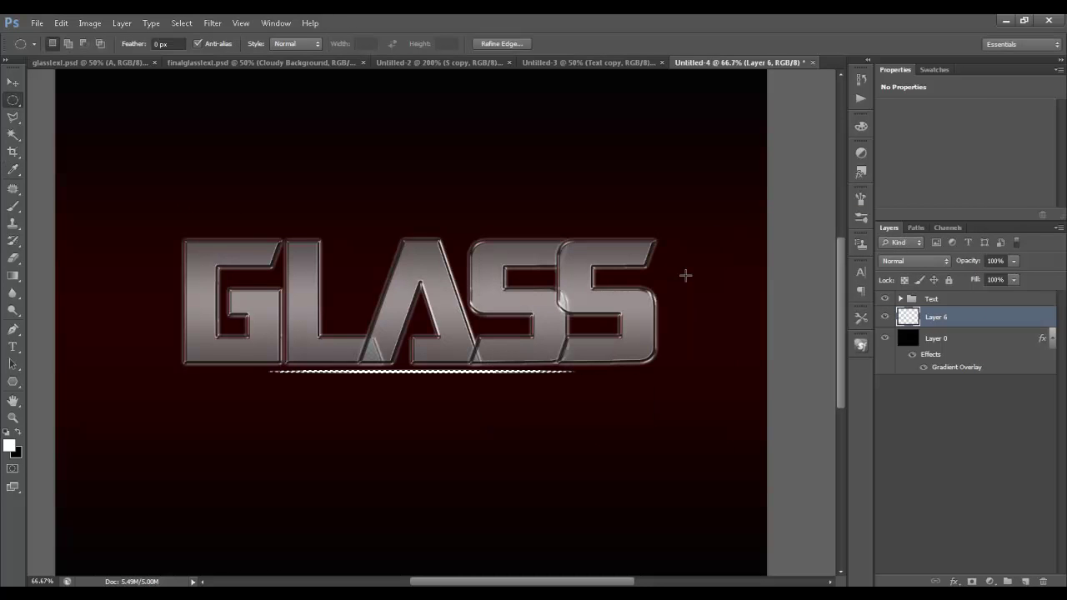
Step: Clear the selection and vertically squash the white line beneath the letters to roughly half its thickness with Free Transform
key("ctrl+d")
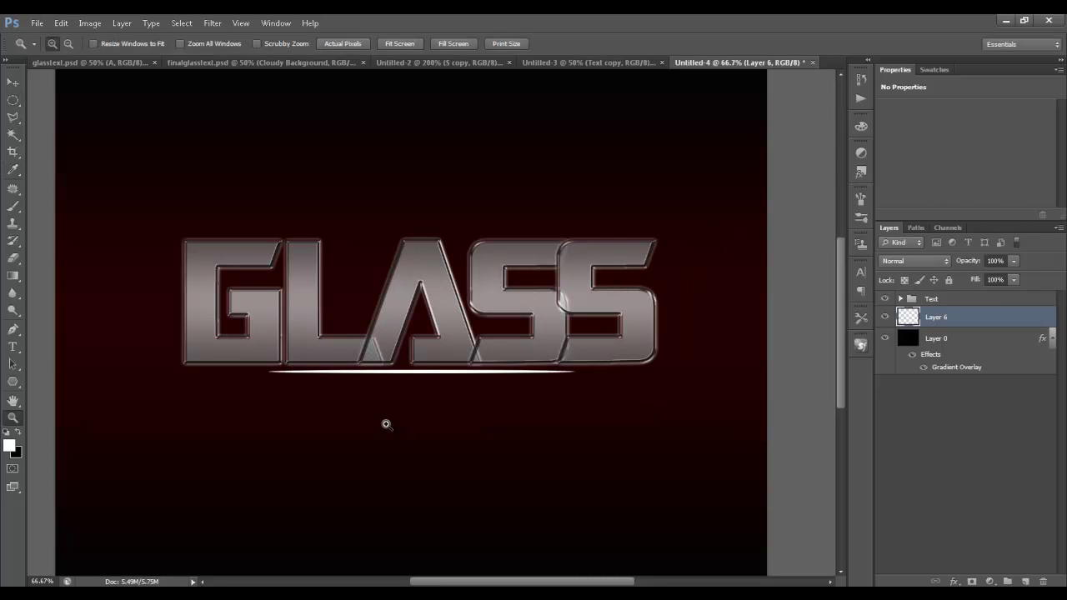
key("z")
left_click(429, 370)
left_click(448, 373)
key("alt")
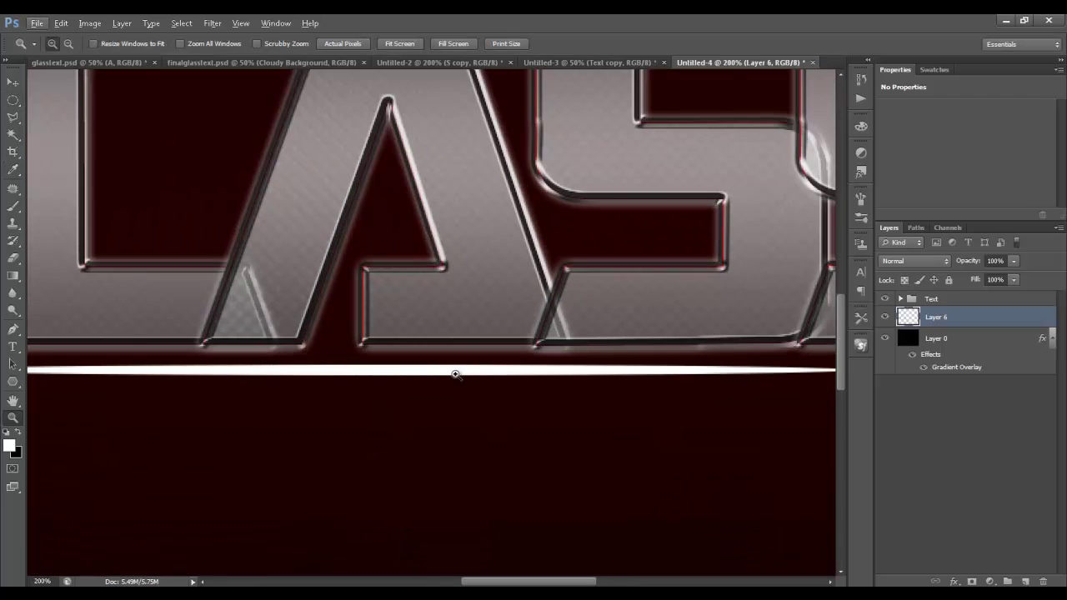
left_click(439, 362)
key("ctrl+t")
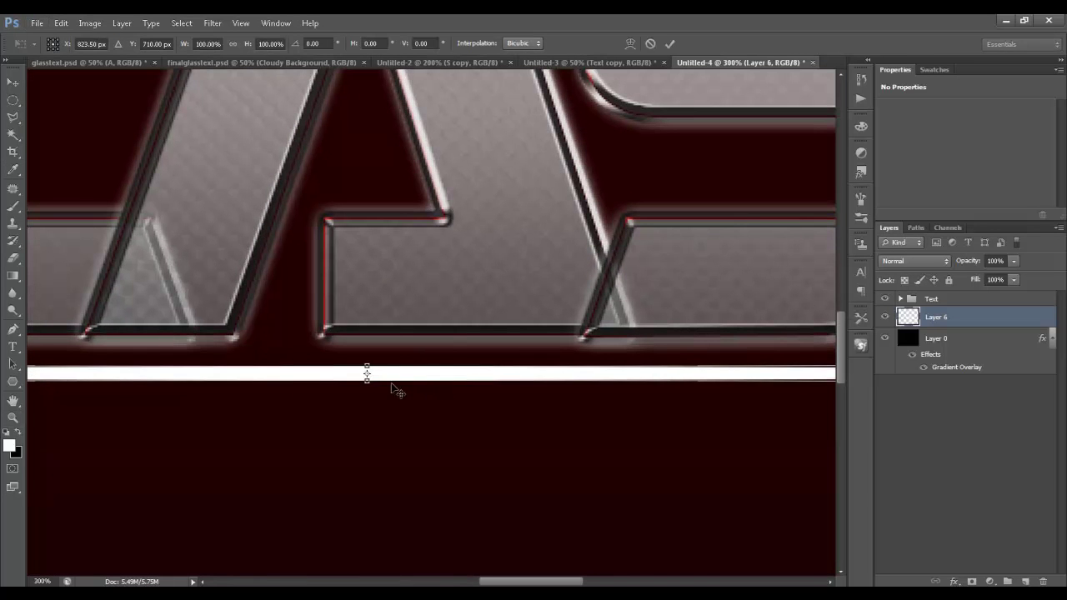
left_click_drag(367, 375, 367, 369)
key("Return")
key("z")
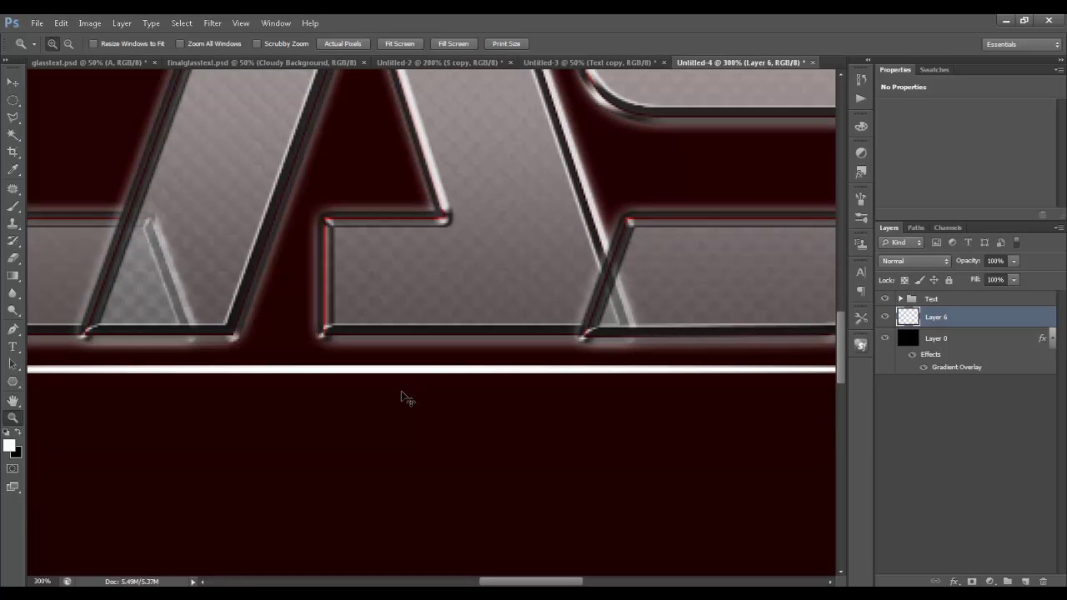
left_click(406, 398, "alt")
left_click(405, 399, "alt")
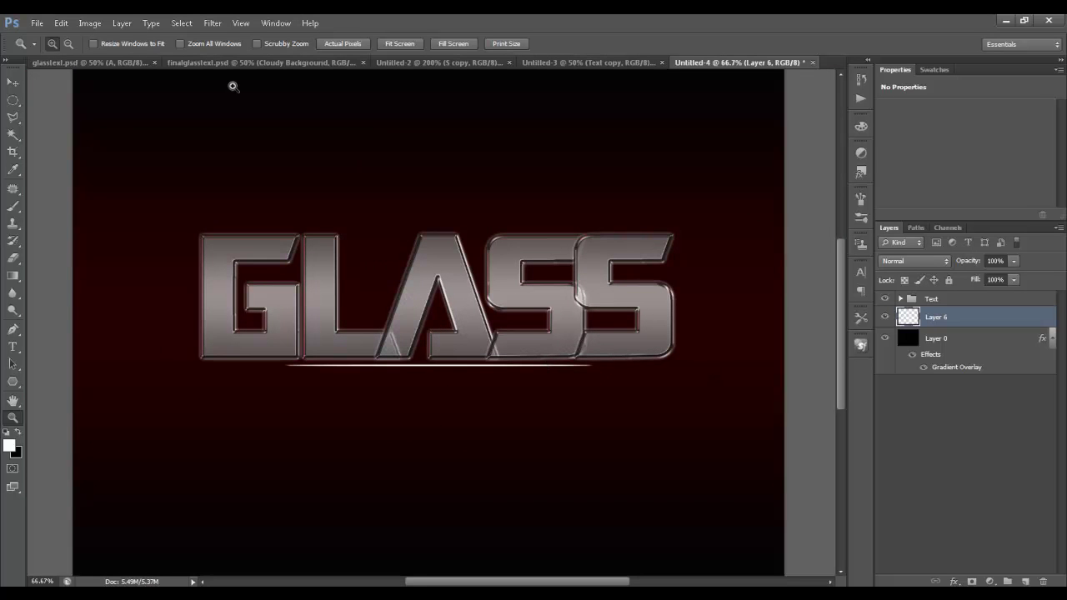
Step: Apply a Motion Blur at angle 0° and distance 258 pixels to the line on Layer 6, and repeat it once
left_click(214, 24)
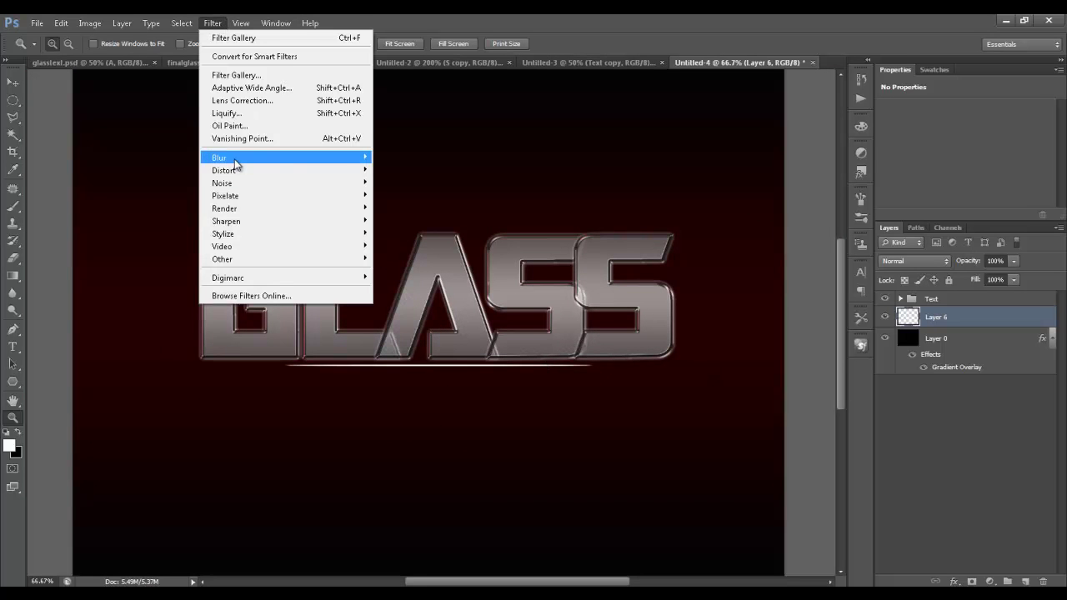
mouse_move(267, 159)
left_click(406, 277)
left_click_drag(842, 340, 875, 339)
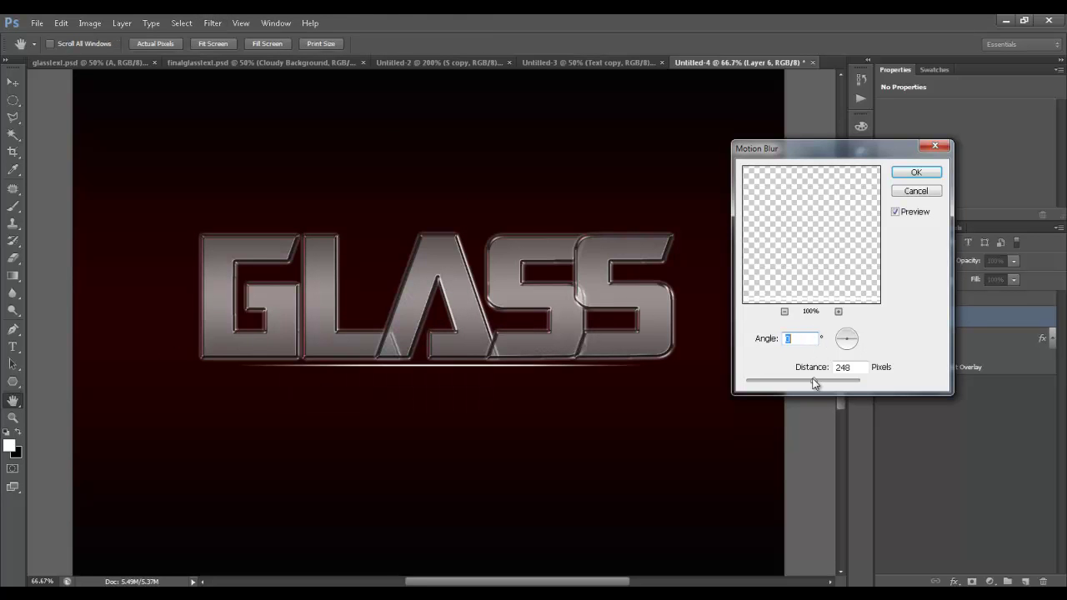
left_click_drag(815, 379, 819, 380)
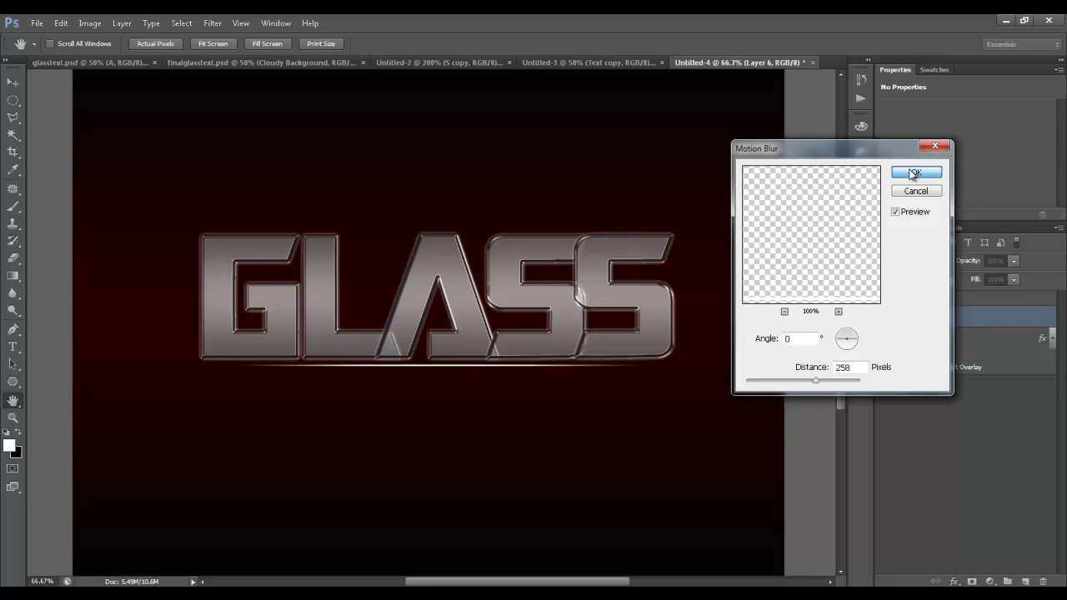
left_click(915, 173)
key("z")
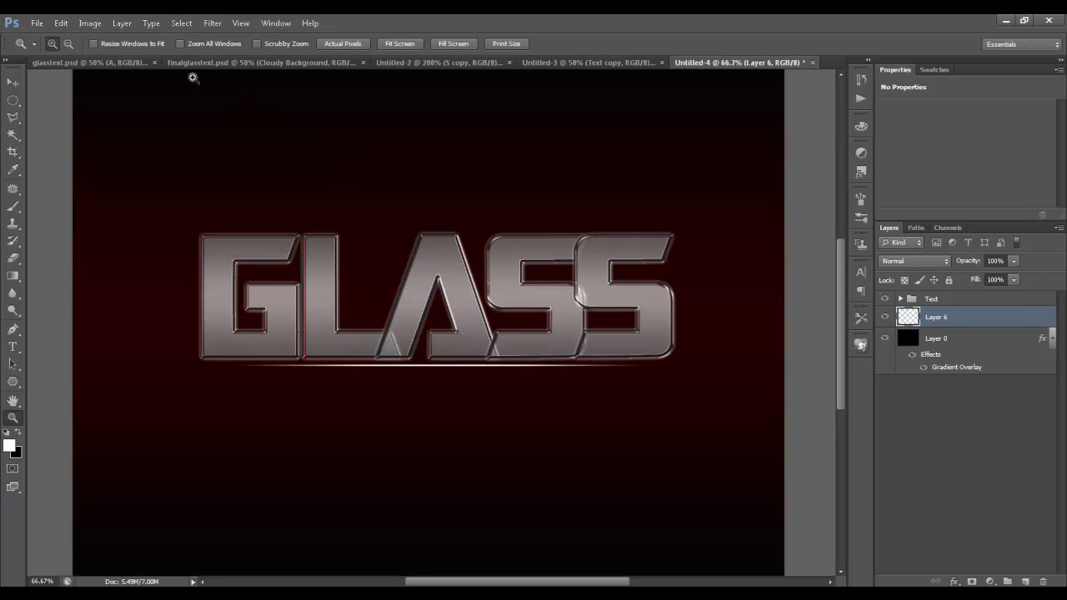
left_click(212, 23)
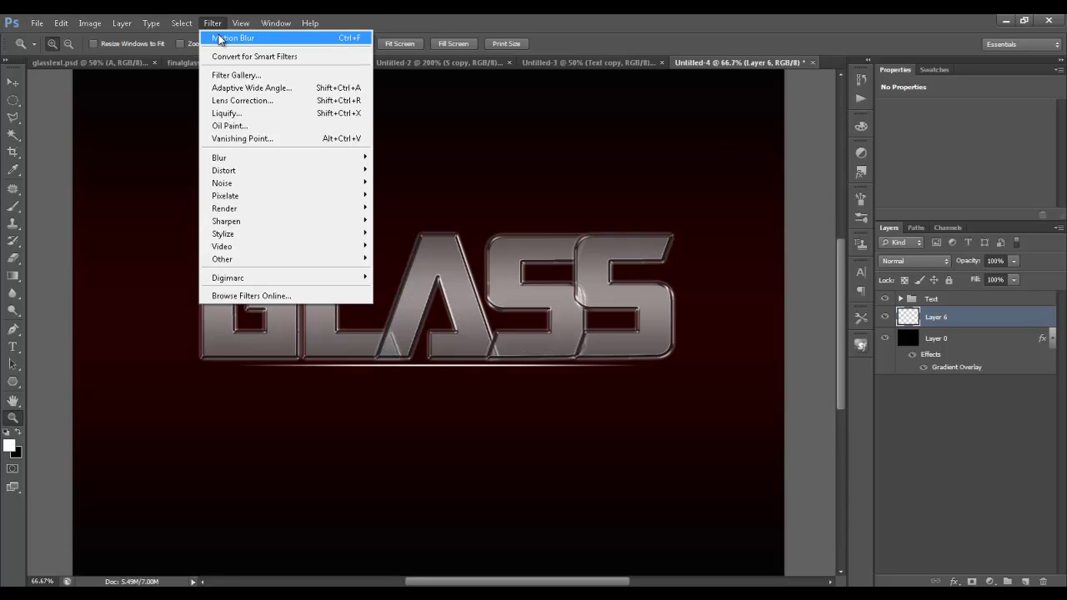
left_click(219, 38)
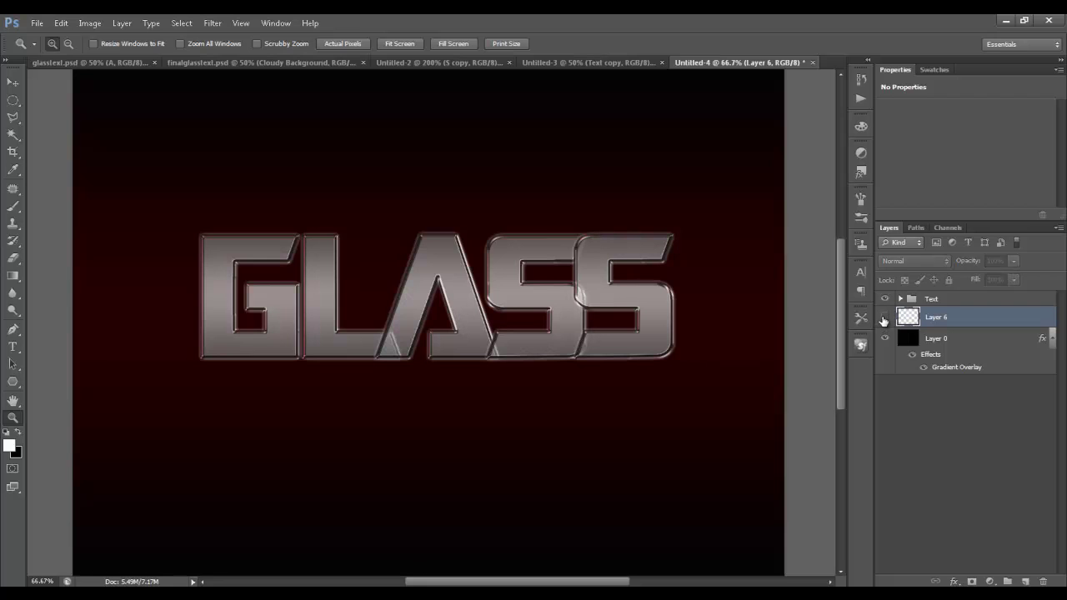
Step: Rename Layer 6 as Line
double_click(934, 319)
type("Line")
key("Return")
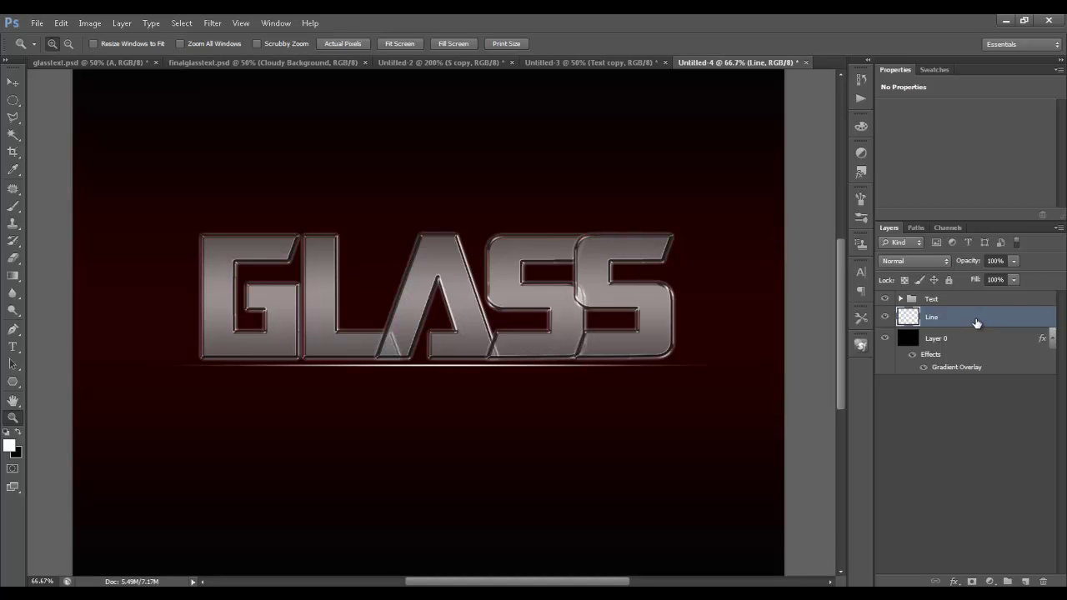
Step: Duplicate the Line layer and merge the copy with the original
left_click_drag(984, 320, 1025, 581)
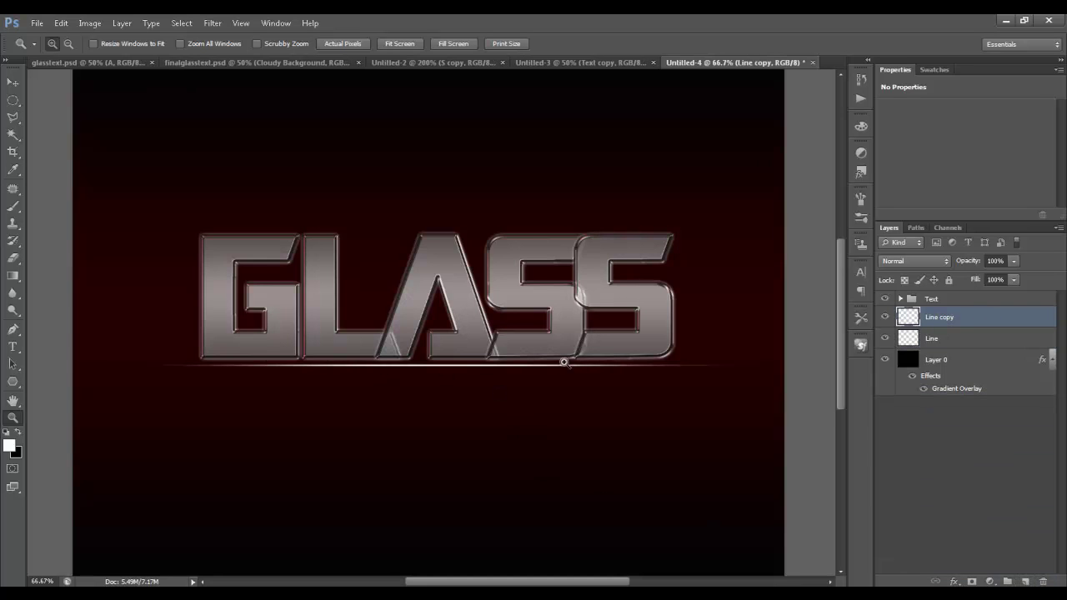
left_click(974, 339, "shift")
right_click(970, 338)
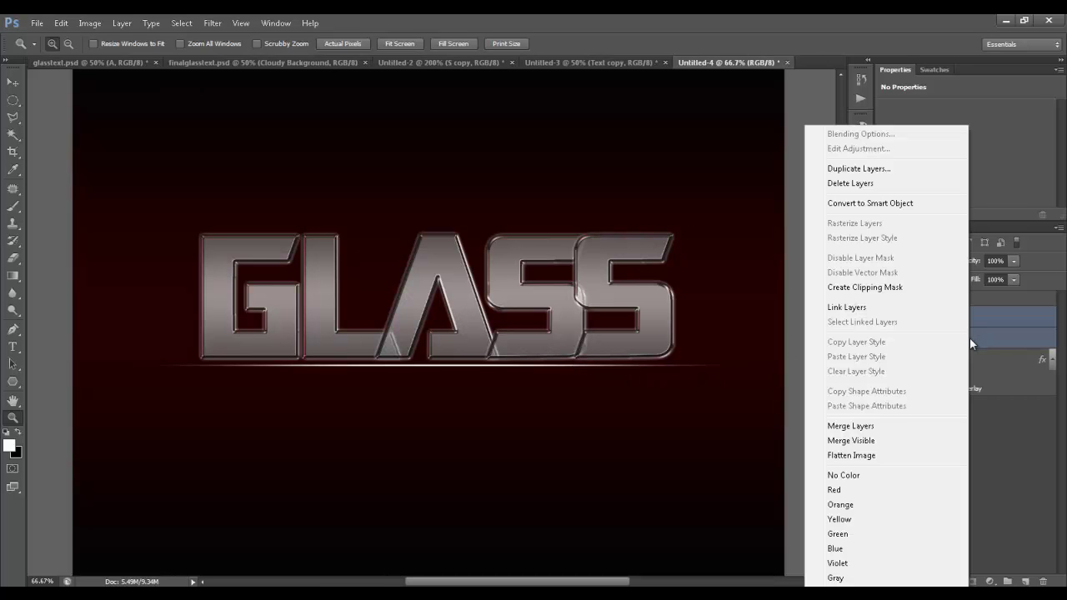
left_click(893, 425)
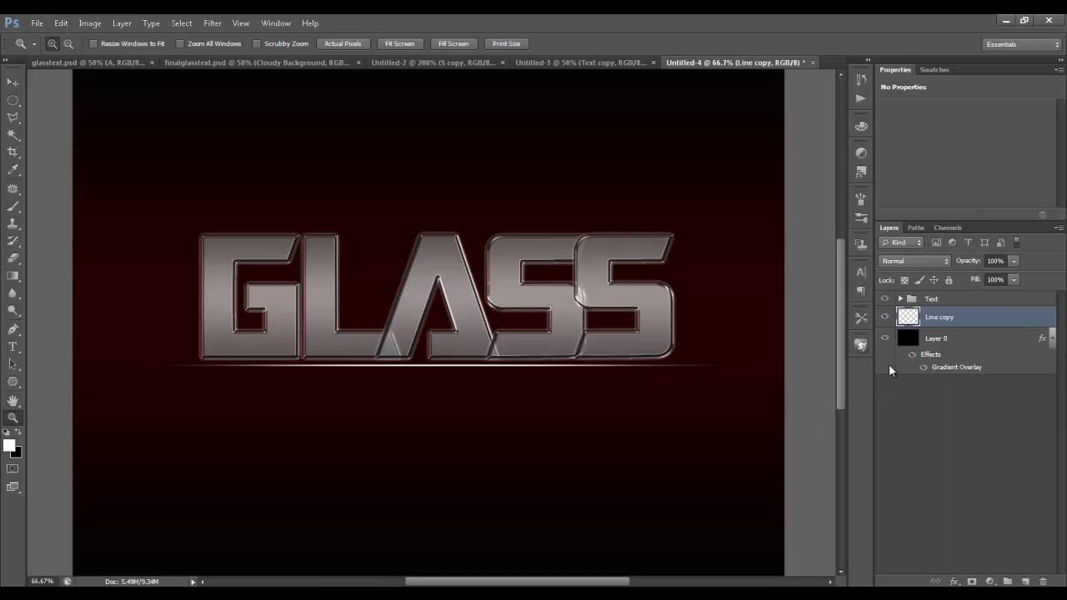
left_click(887, 319)
Step: Add an Outer Glow layer style to the merged line layer with a bright red glow color
double_click(984, 321)
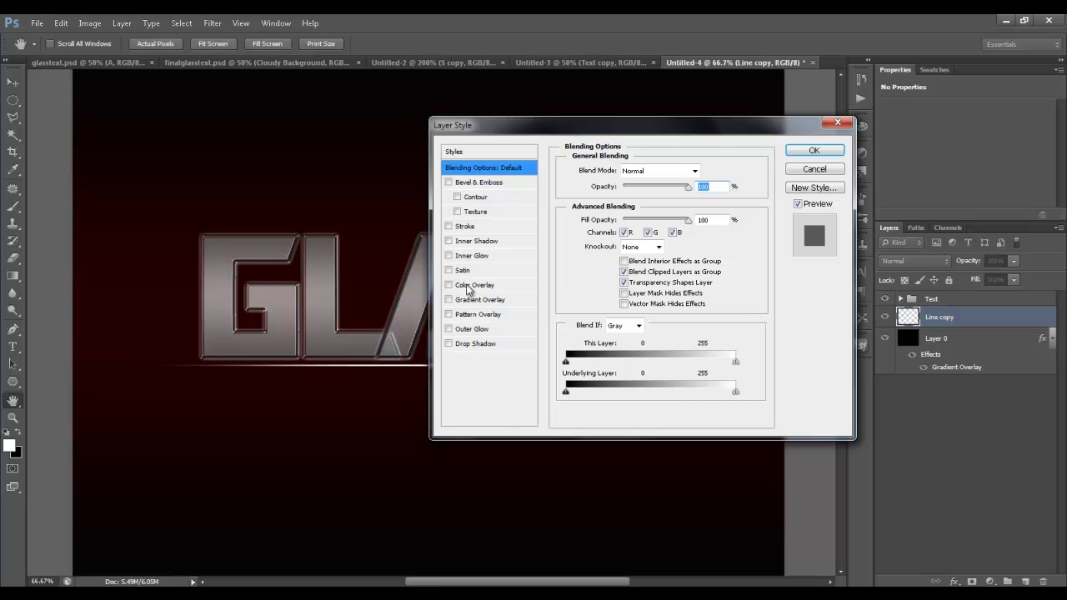
left_click(469, 330)
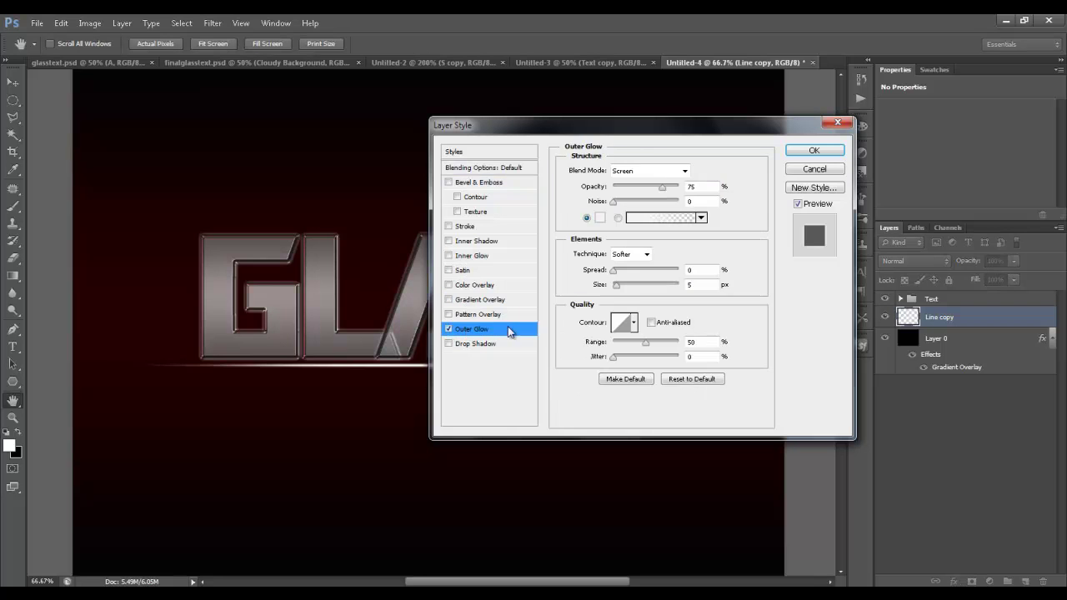
left_click(600, 218)
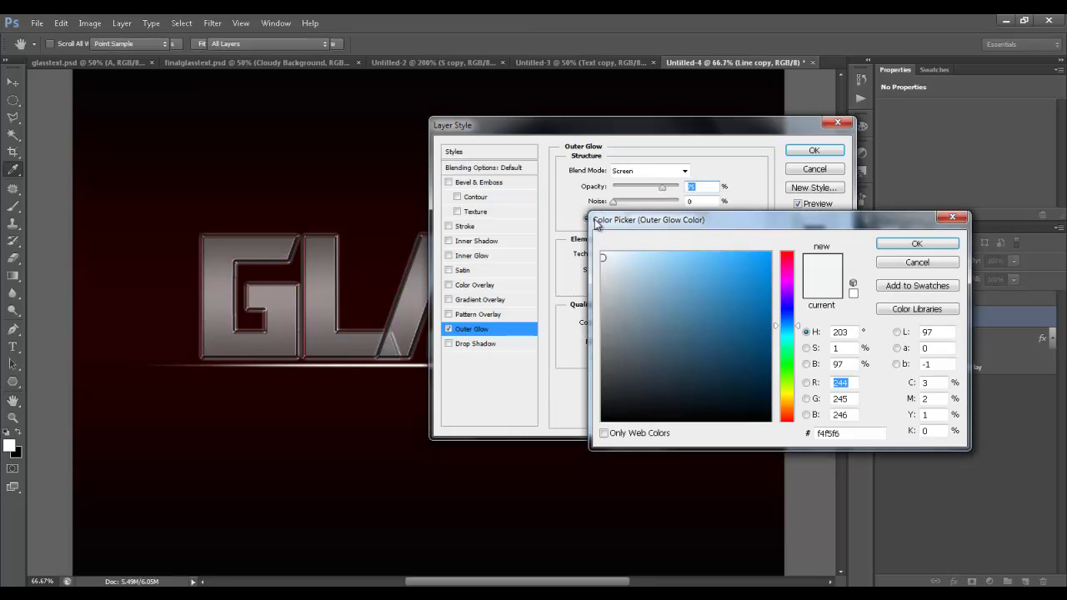
left_click(768, 265)
left_click(883, 243)
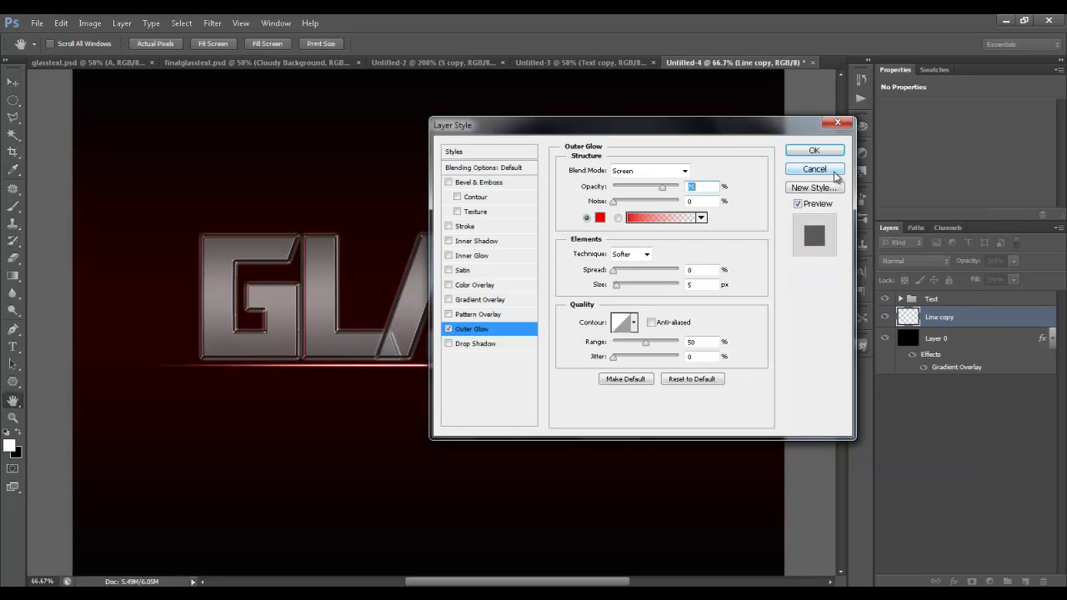
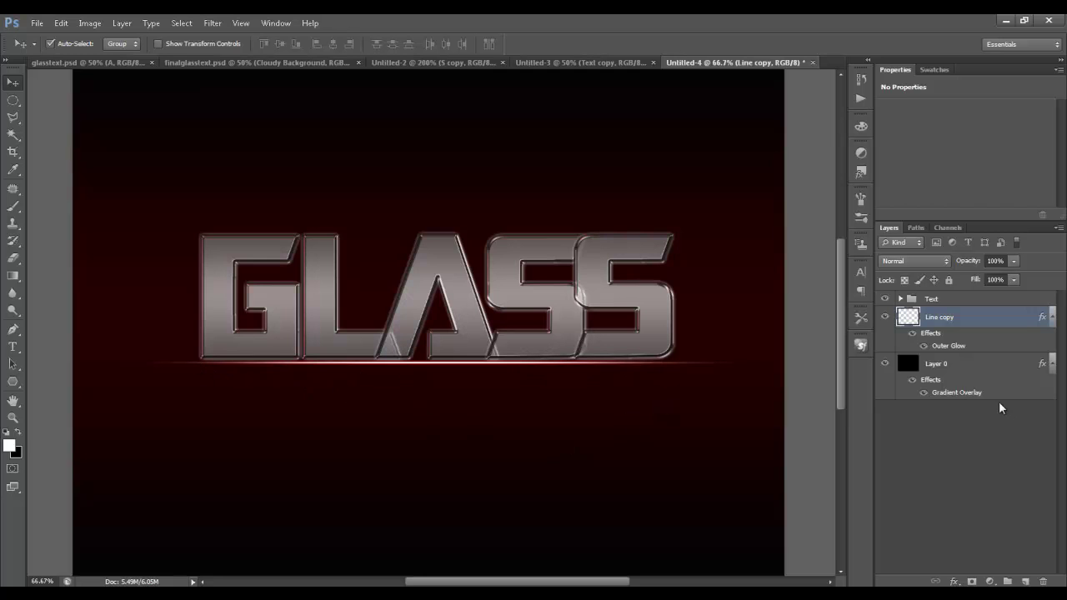
Step: Add a new layer above the Line copy layer and set the Brush size to 400 px
left_click(1026, 581)
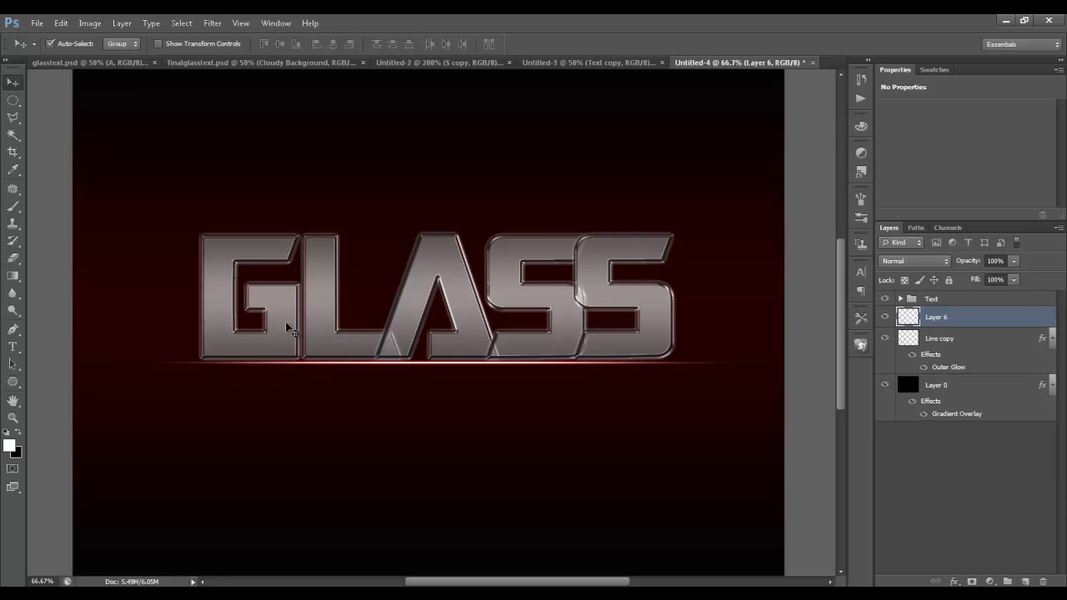
key("b")
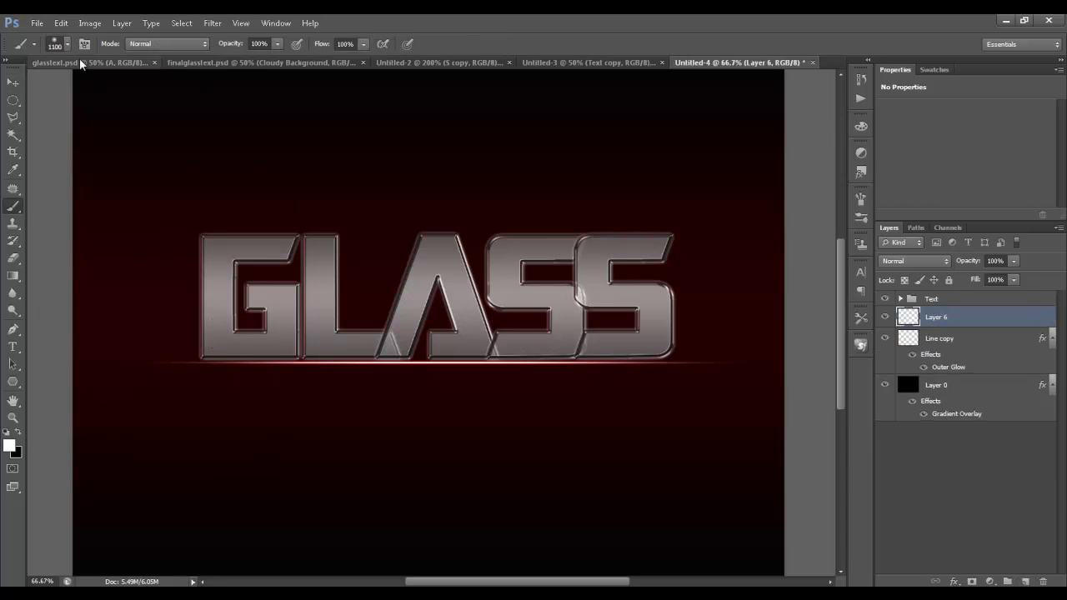
key("bracketleft")
key("bracketleft")
key("bracketleft")
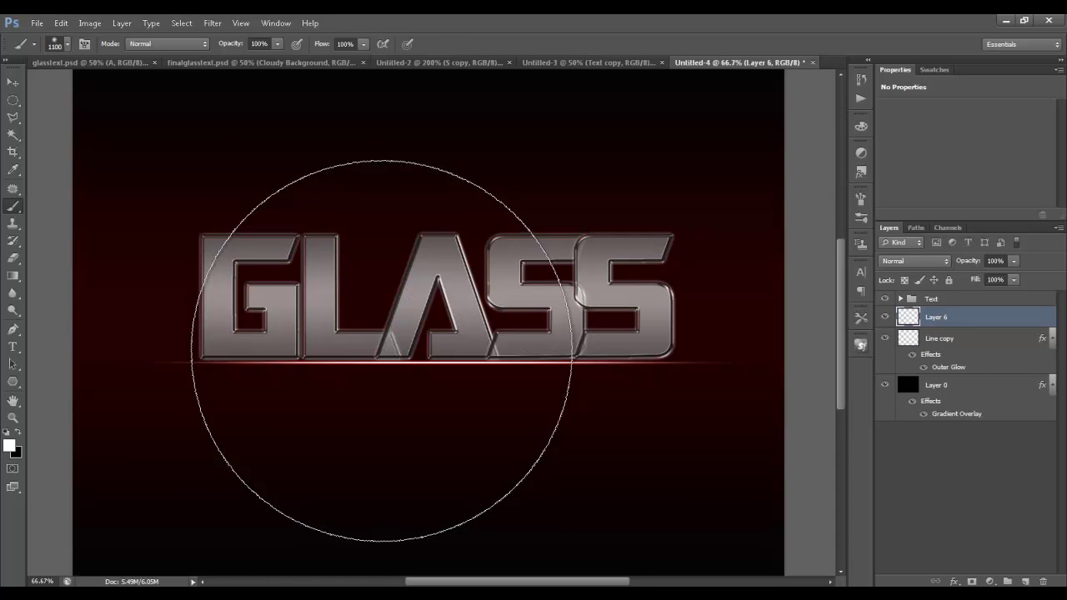
key("bracketleft")
key("bracketleft")
key("bracketleft")
key("bracketleft")
key("bracketleft")
key("bracketleft")
key("bracketleft")
key("bracketleft")
key("bracketleft")
key("bracketleft")
key("bracketleft")
key("bracketleft")
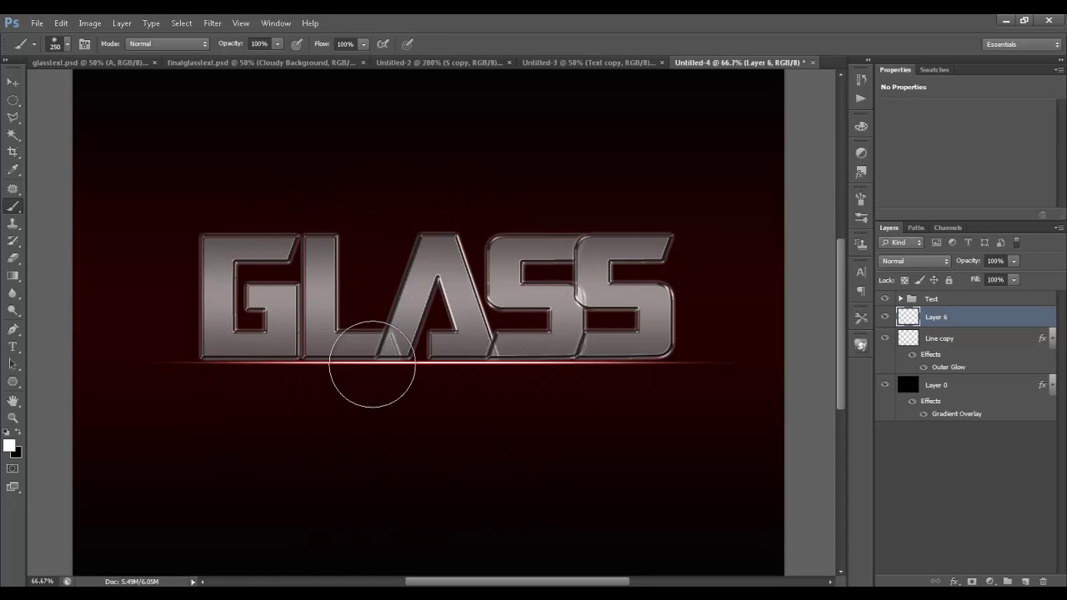
key("bracketright")
key("bracketright")
key("bracketright")
key("bracketright")
key("bracketright")
key("bracketright")
key("bracketright")
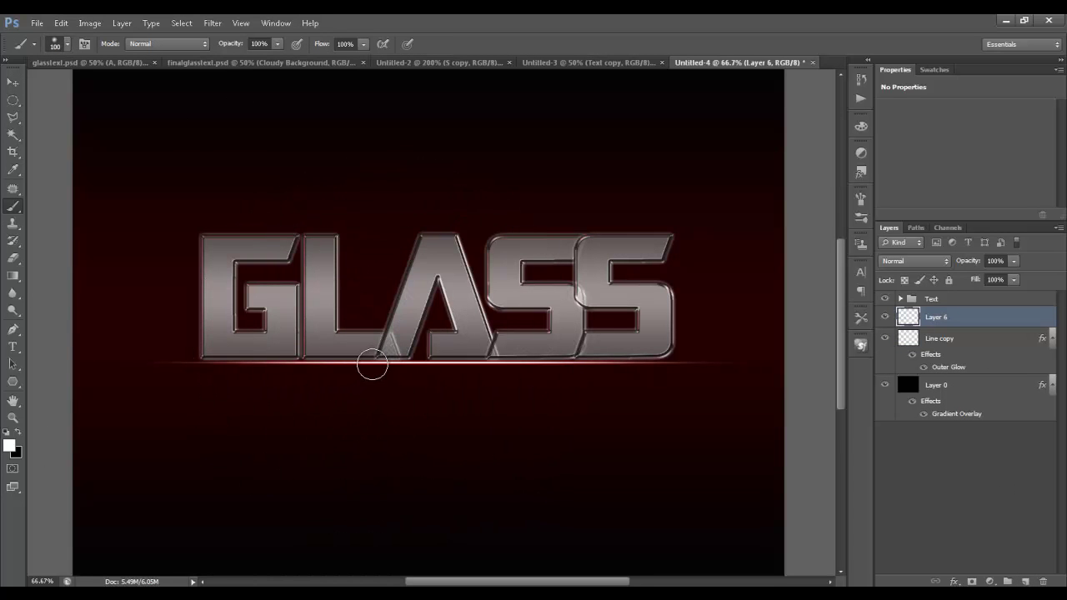
key("bracketright")
key("bracketright")
key("bracketright")
key("bracketright")
key("bracketleft")
key("bracketleft")
key("bracketleft")
key("bracketright")
key("bracketright")
key("bracketright")
key("bracketright")
key("bracketright")
key("bracketleft")
key("bracketleft")
key("bracketleft")
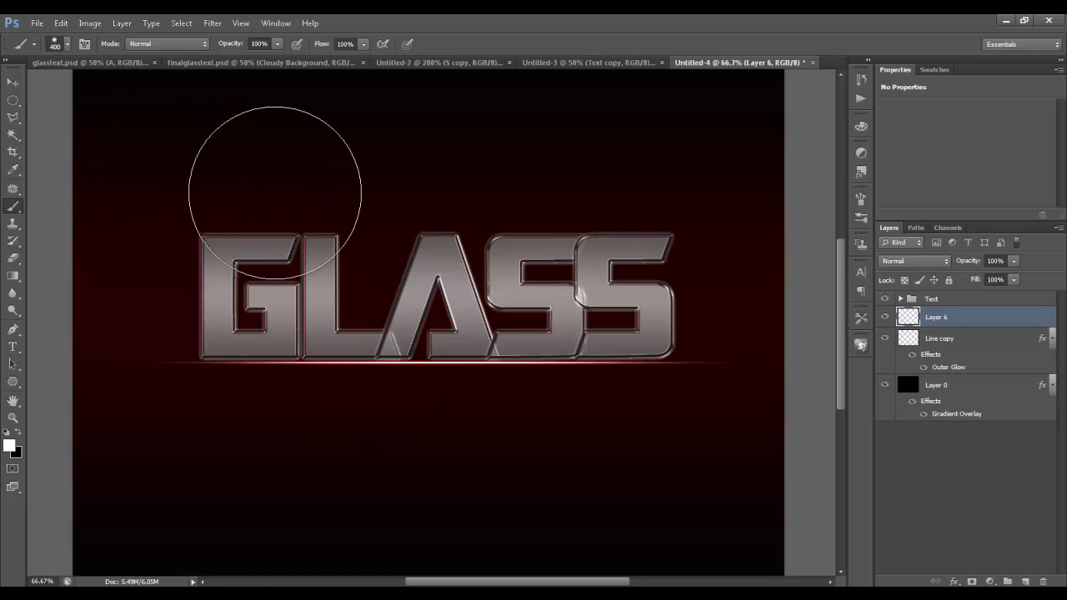
Step: Lower the brush hardness, painting a white test dab above the letters before and after, and undo both dabs
left_click(252, 167)
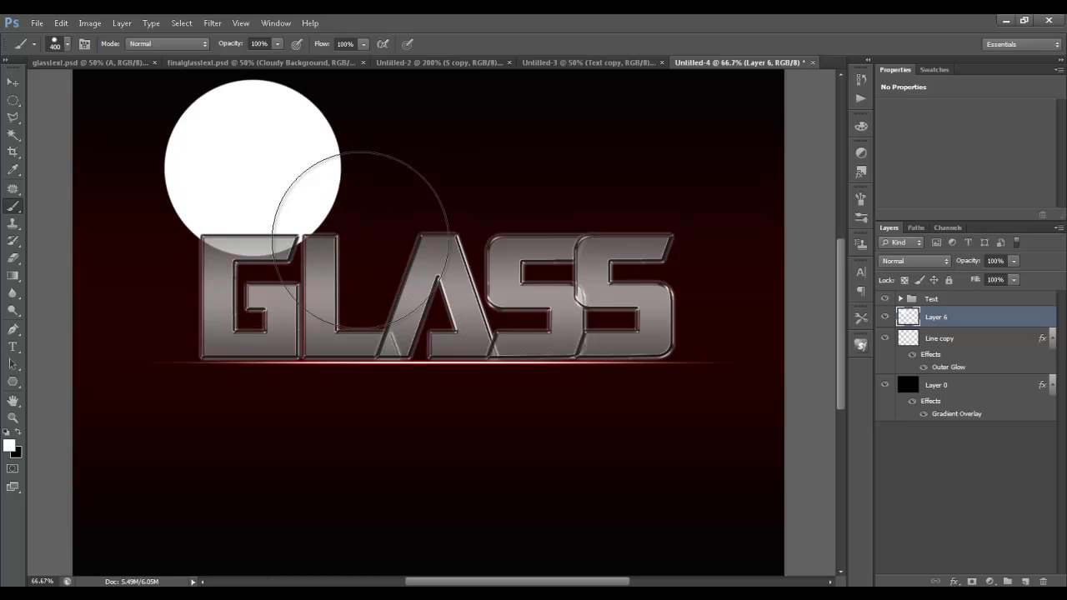
key("shift+bracketleft")
key("shift+bracketleft")
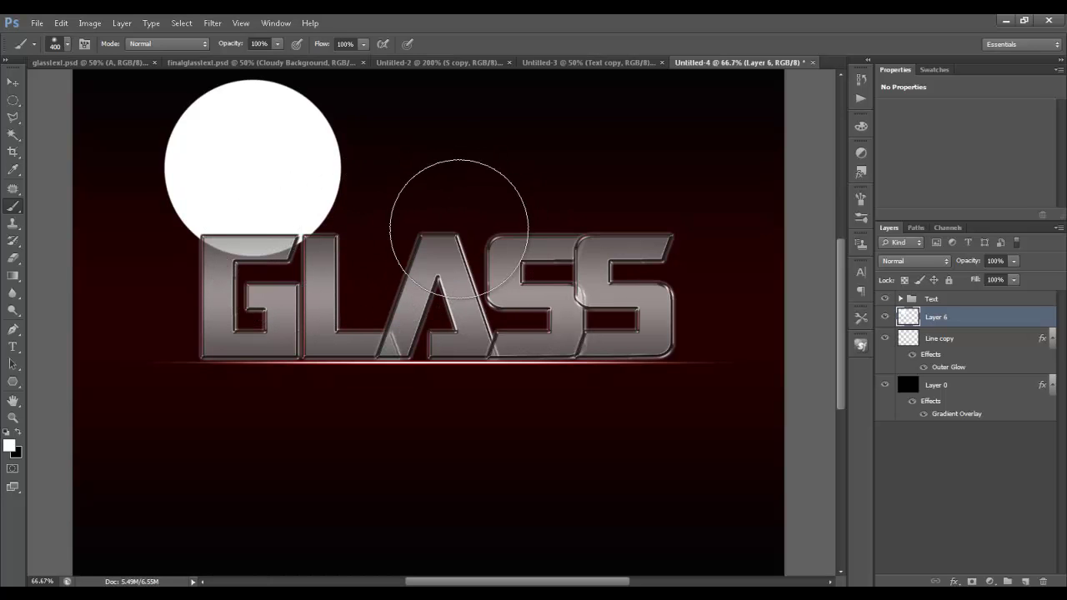
left_click(451, 171)
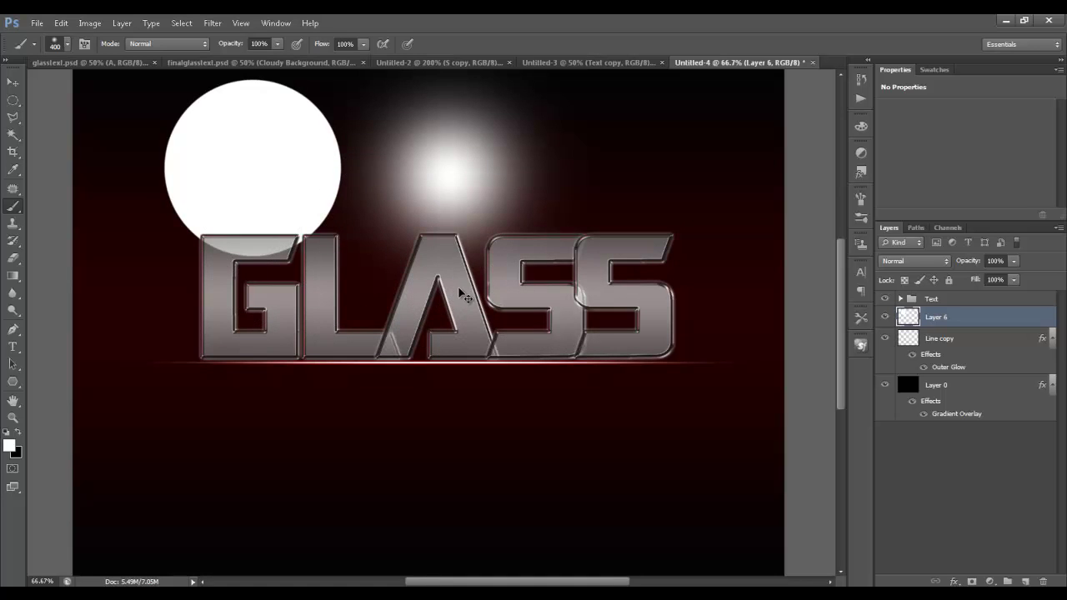
key("ctrl+alt+z")
key("ctrl+alt+z")
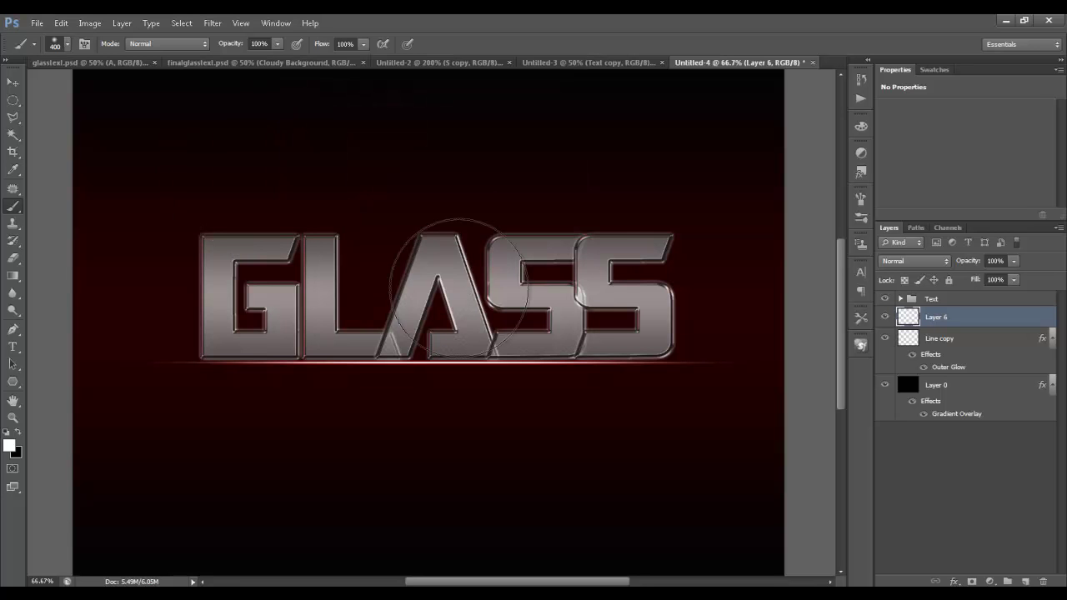
Step: Using a 35 px brush, paint a straight white line beneath the whole GLASS word and set Layer 6's blend mode to Overlay
key("bracketleft")
key("bracketleft")
key("bracketleft")
key("bracketleft")
key("bracketleft")
key("bracketleft")
key("bracketleft")
key("bracketleft")
key("bracketleft")
key("bracketleft")
key("bracketleft")
key("bracketleft")
key("bracketleft")
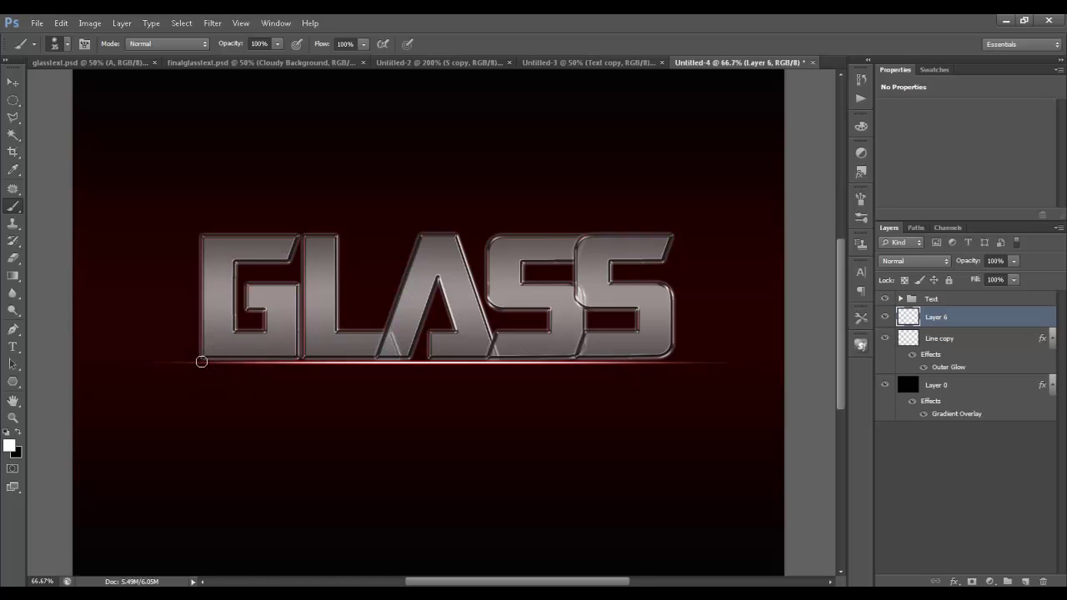
left_click(201, 361)
left_click(672, 363, "shift")
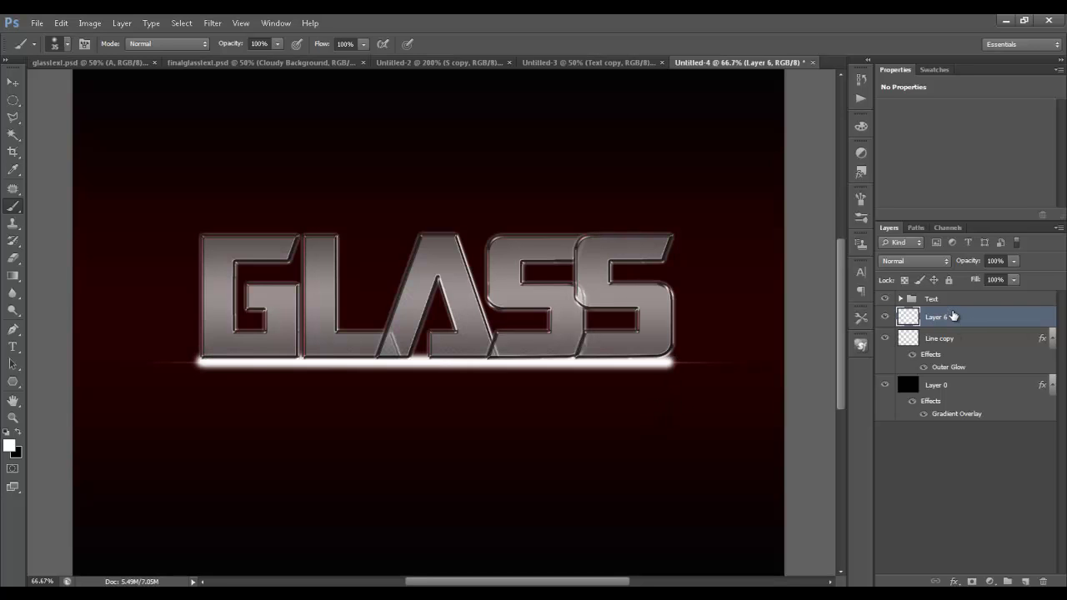
left_click(932, 263)
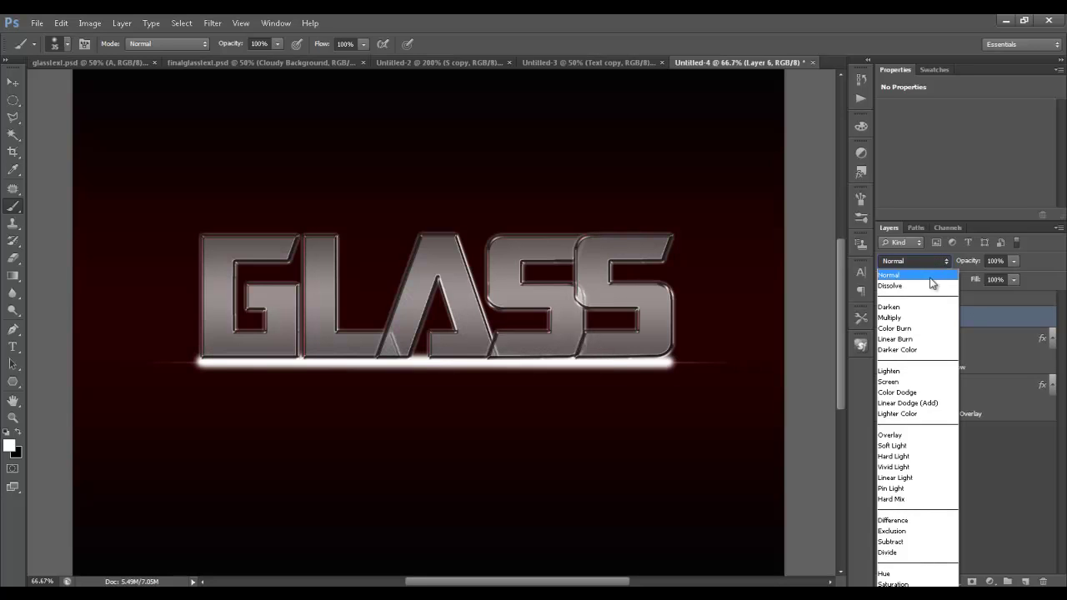
left_click(901, 437)
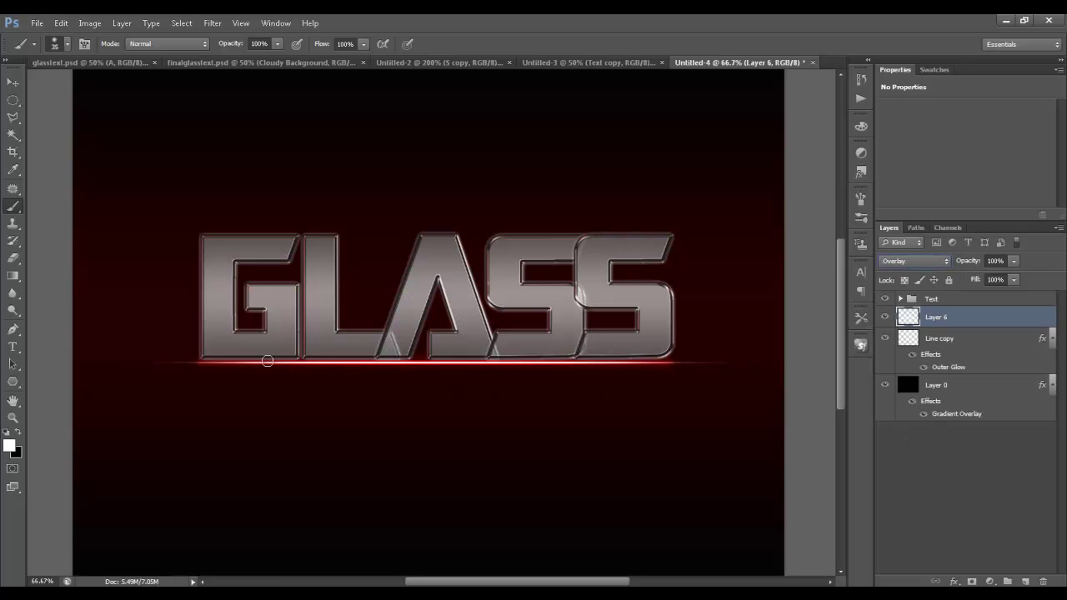
Step: Reapply the last Motion Blur filter to the white line on Layer 6 and check the softened glow
left_click(213, 23)
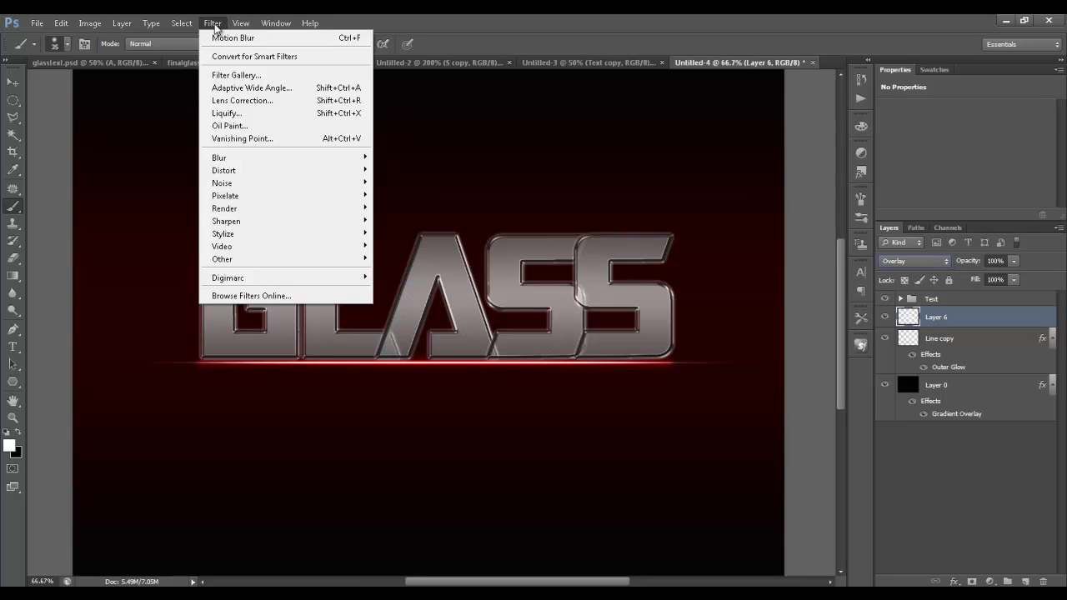
left_click(221, 37)
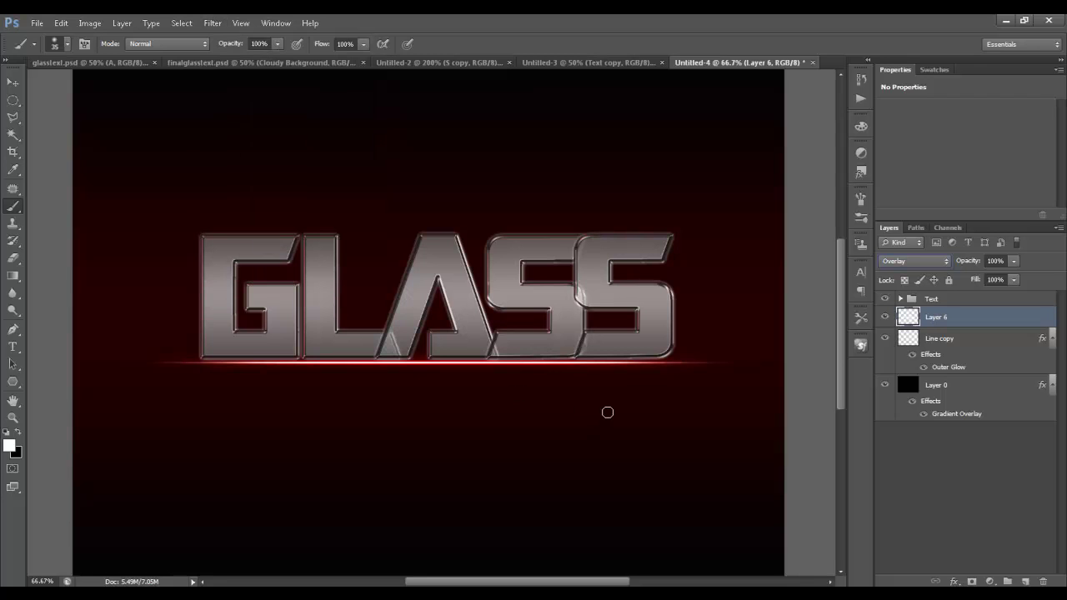
left_click(464, 375, "alt")
key("z")
left_click(462, 372, "alt")
left_click(479, 410, "alt")
left_click(464, 335)
left_click(463, 335)
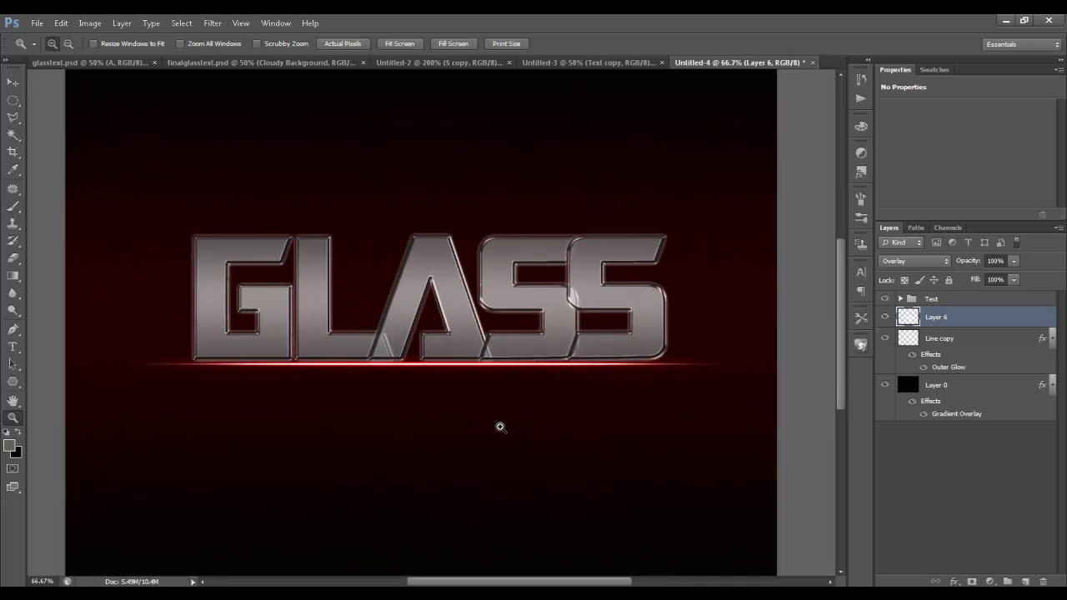
Step: Duplicate the Text group and compare the letters with the copy hidden and shown
left_click(959, 300)
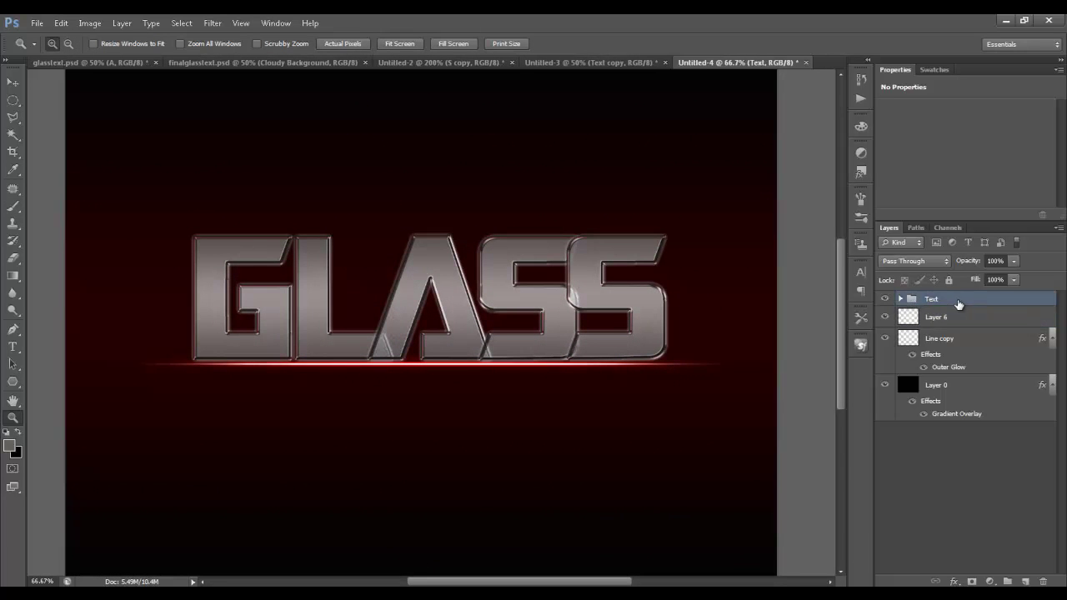
left_click_drag(1000, 304, 1027, 581)
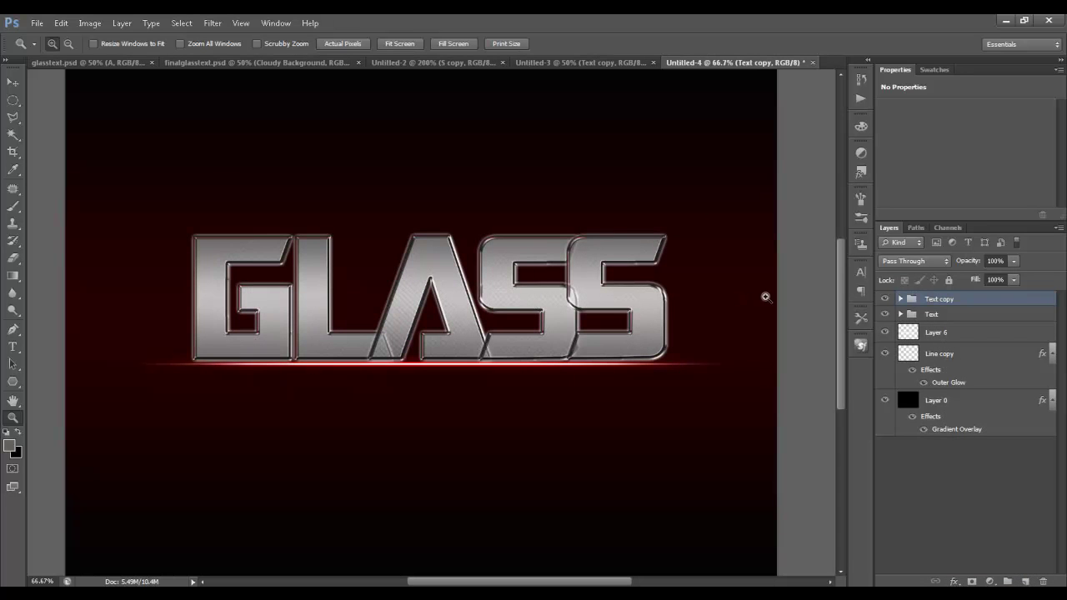
left_click(885, 299)
left_click(885, 299)
Step: Add a new layer directly above Layer 0 and fill it with Render Clouds using default black and white colors
left_click(994, 406)
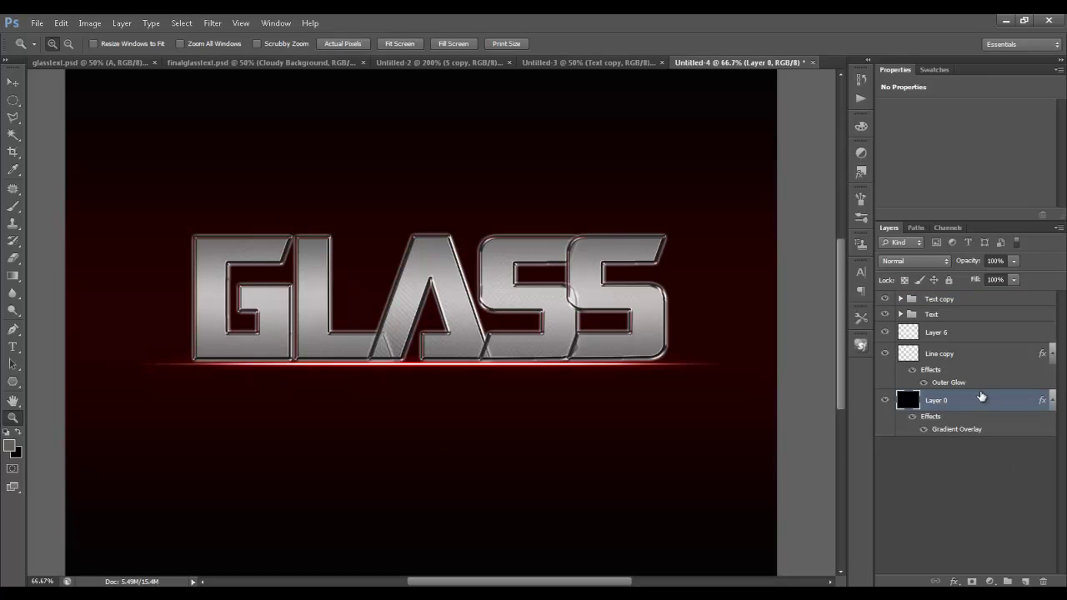
left_click(1027, 581)
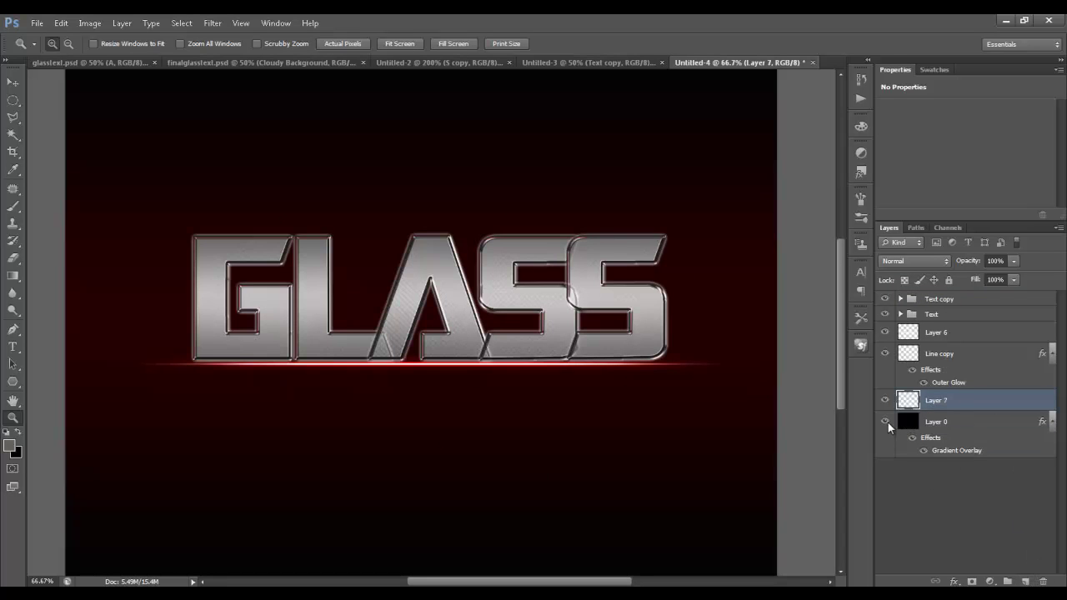
left_click(9, 433)
left_click(210, 24)
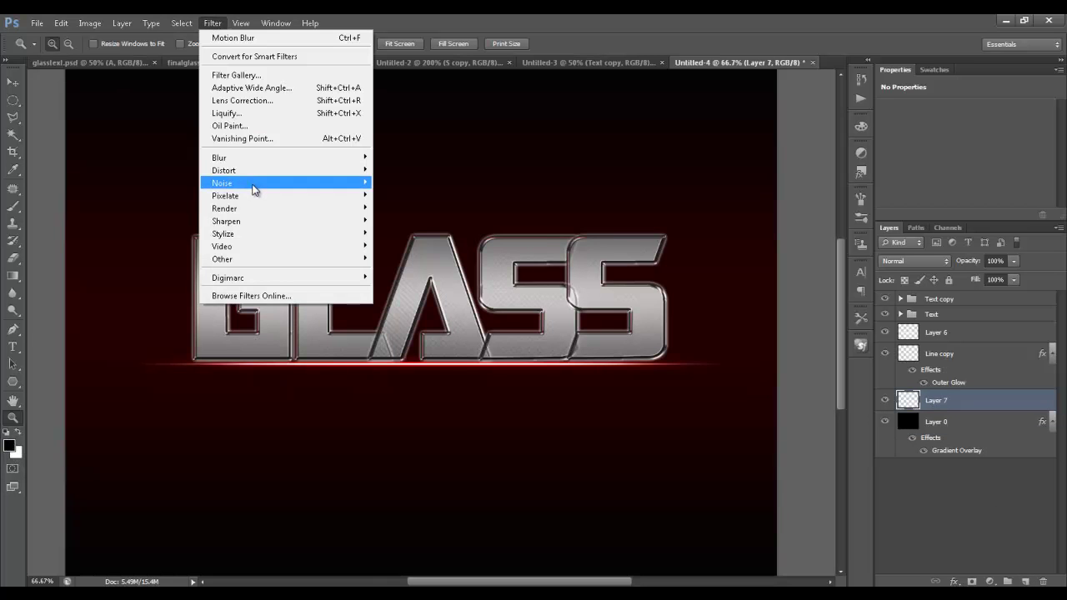
mouse_move(276, 208)
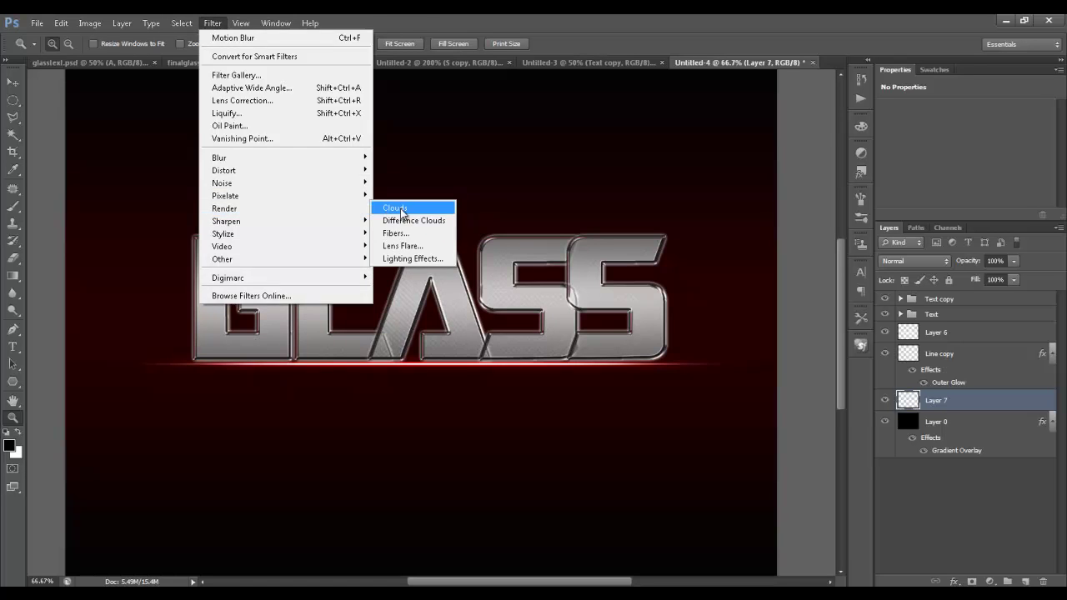
left_click(401, 211)
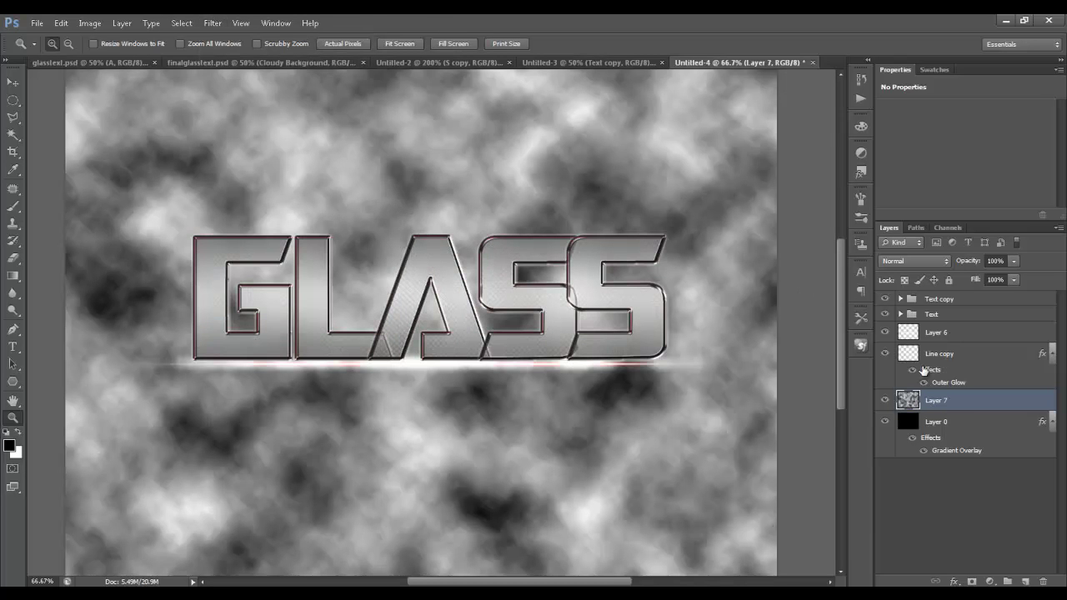
Step: Set the blend mode of the clouds layer to Color Dodge
left_click(926, 261)
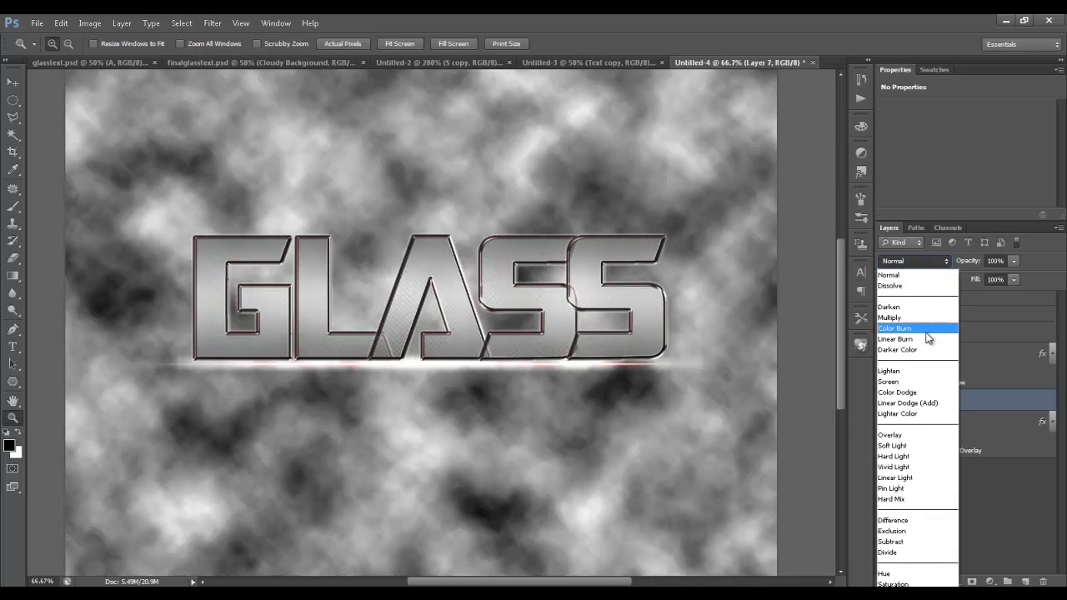
left_click(899, 392)
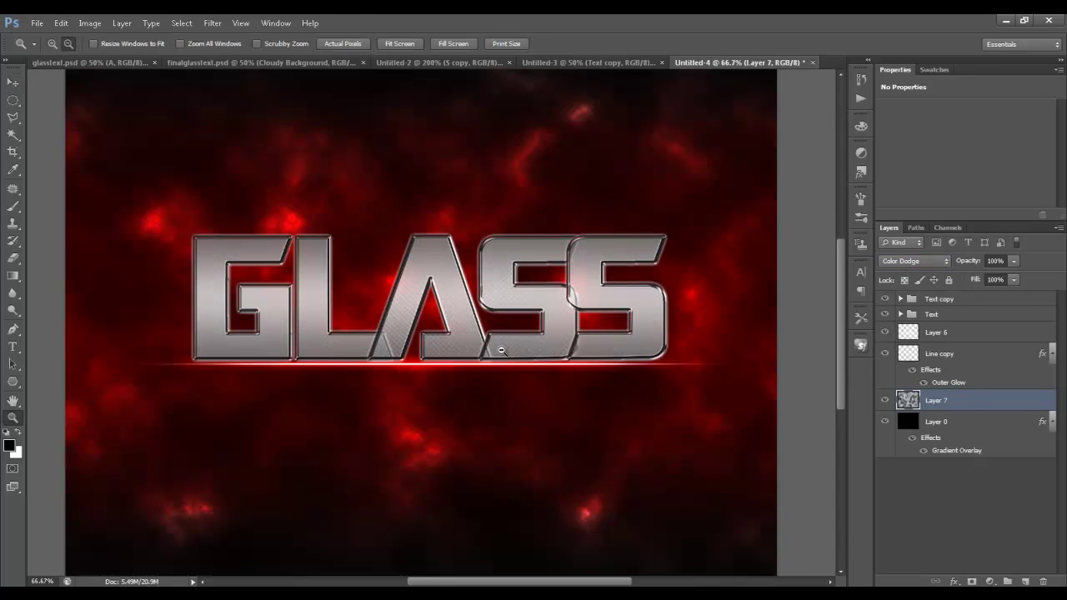
left_click(510, 424, "alt")
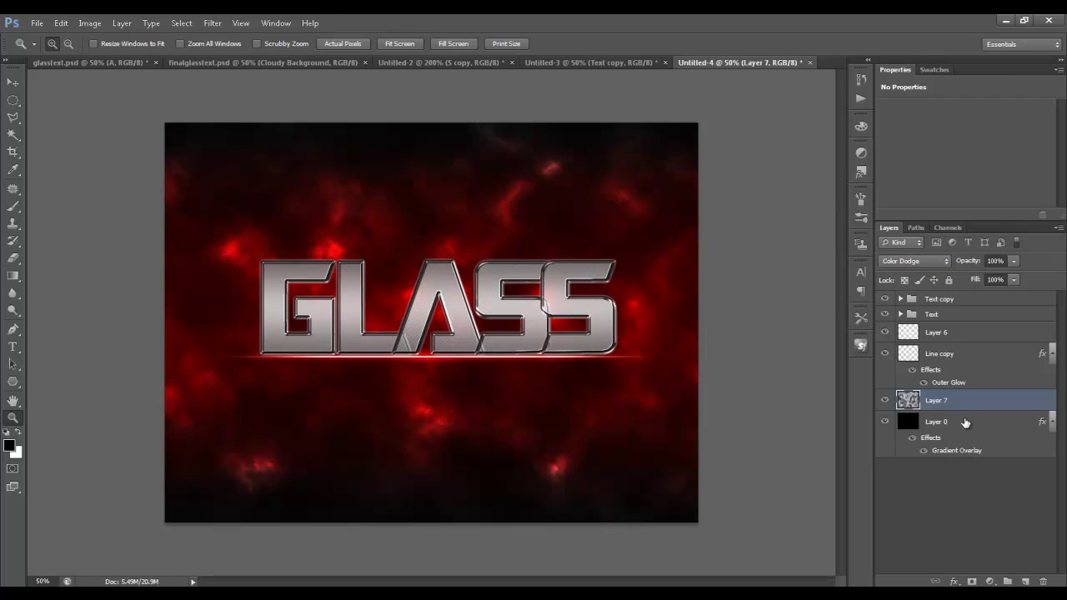
Step: Erase the clouds along the canvas's upper and lower edges with an 800 px eraser and set Layer 7's opacity to 42%
key("e")
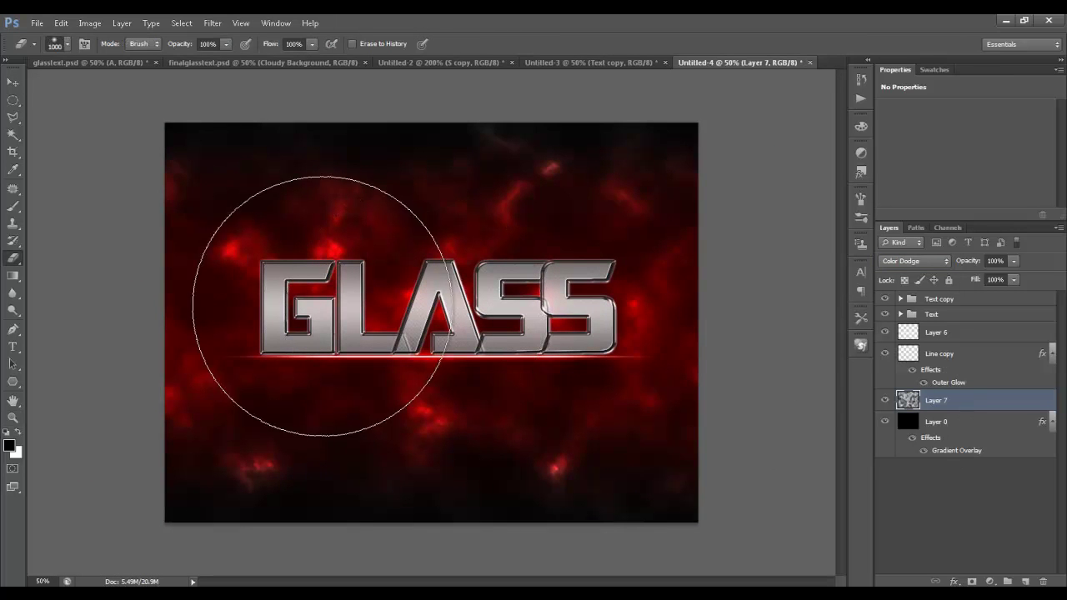
key("bracketleft")
key("bracketleft")
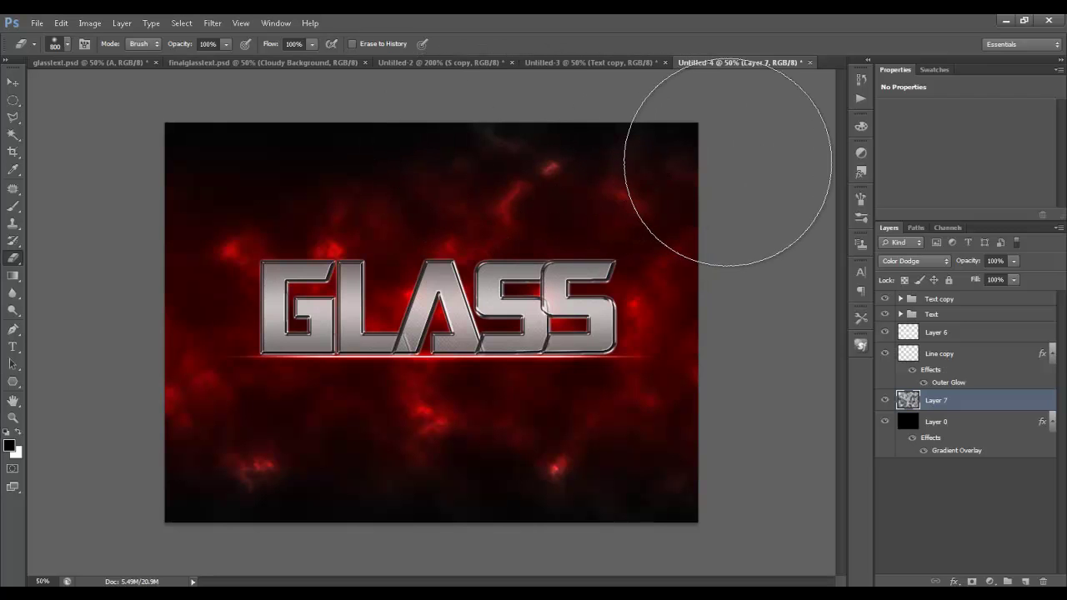
left_click_drag(752, 195, 755, 196)
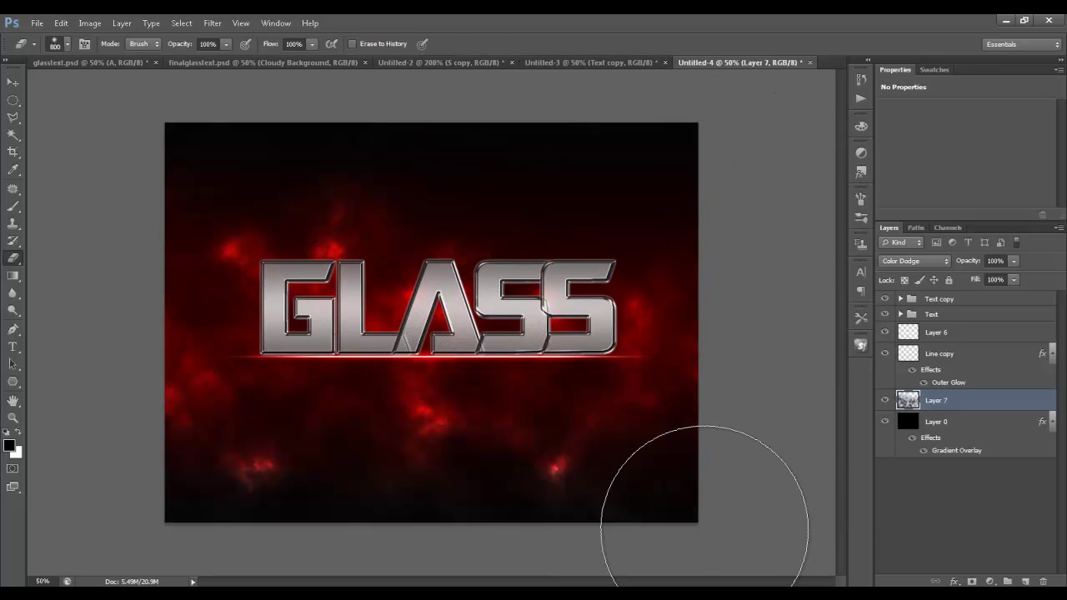
mouse_move(621, 523)
left_mouse_down()
mouse_move(592, 560)
mouse_move(545, 555)
mouse_move(520, 532)
mouse_move(479, 563)
mouse_move(507, 529)
mouse_move(464, 560)
mouse_move(381, 542)
left_mouse_up()
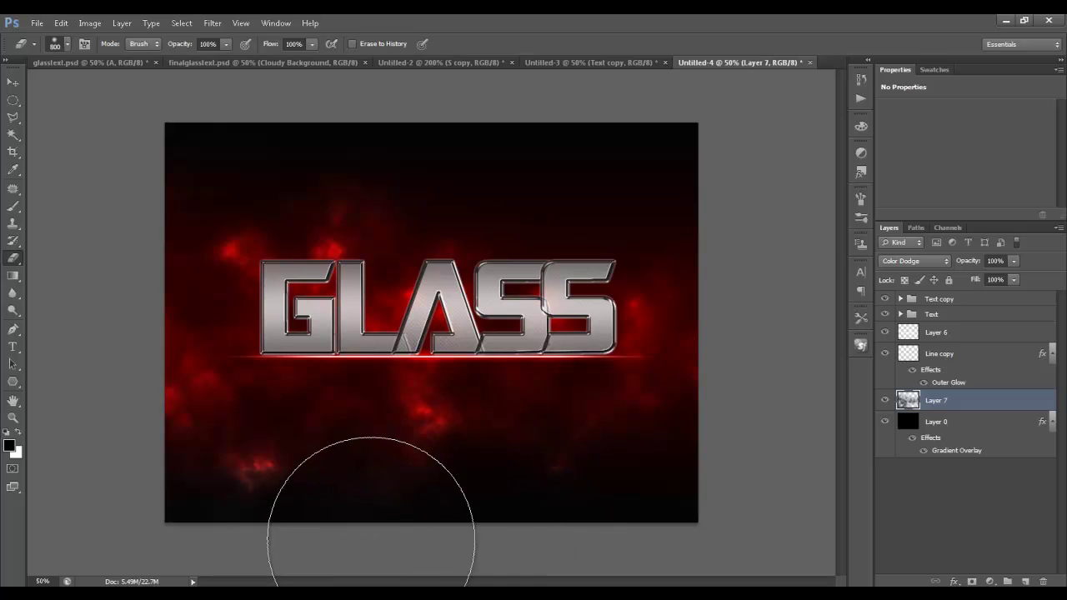
mouse_move(276, 534)
left_mouse_down()
mouse_move(201, 518)
mouse_move(612, 534)
left_mouse_up()
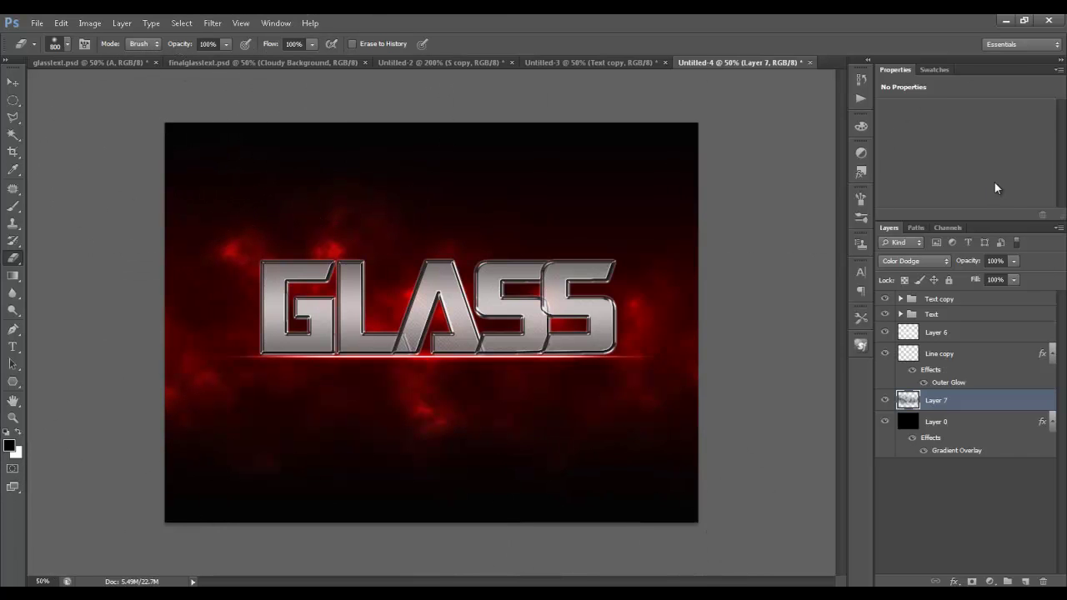
left_click_drag(966, 264, 928, 279)
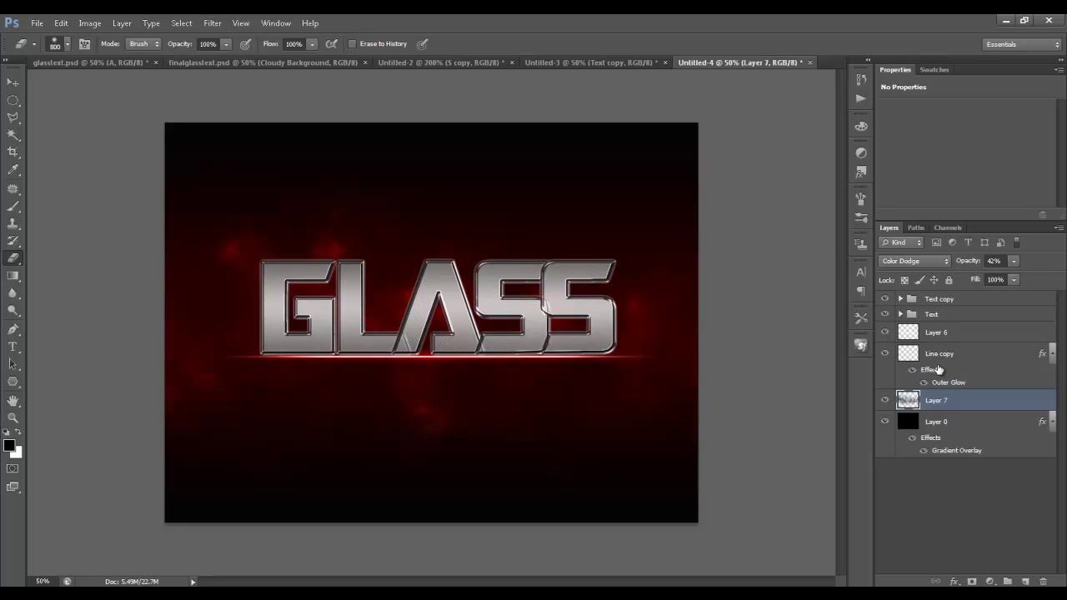
Step: Duplicate the Text and Text copy groups together and merge the two duplicates into a single layer
left_click(971, 302)
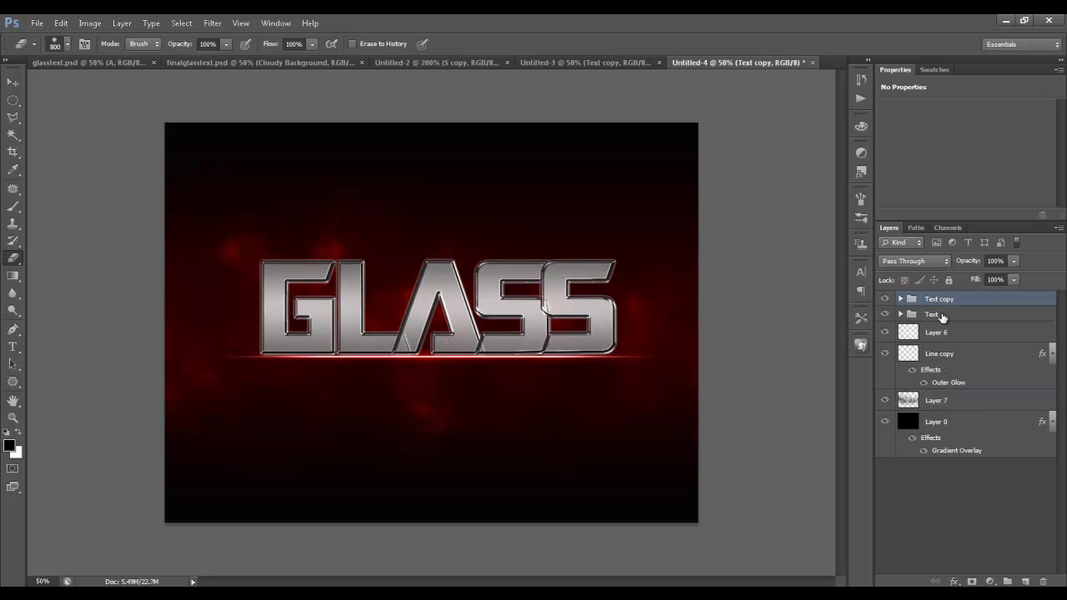
left_click(940, 316, "shift")
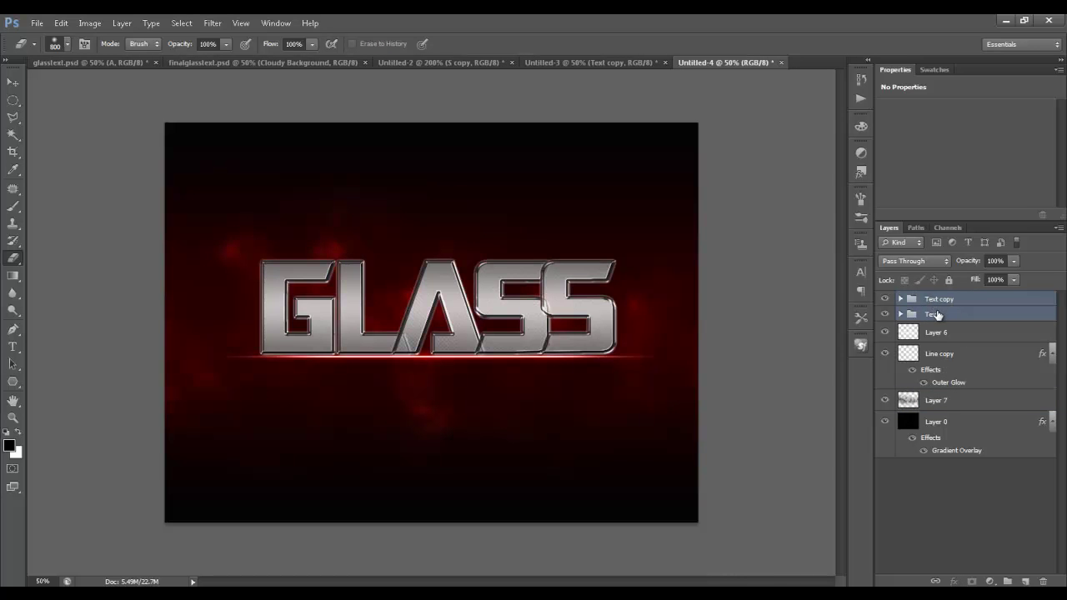
left_click_drag(935, 317, 1024, 579)
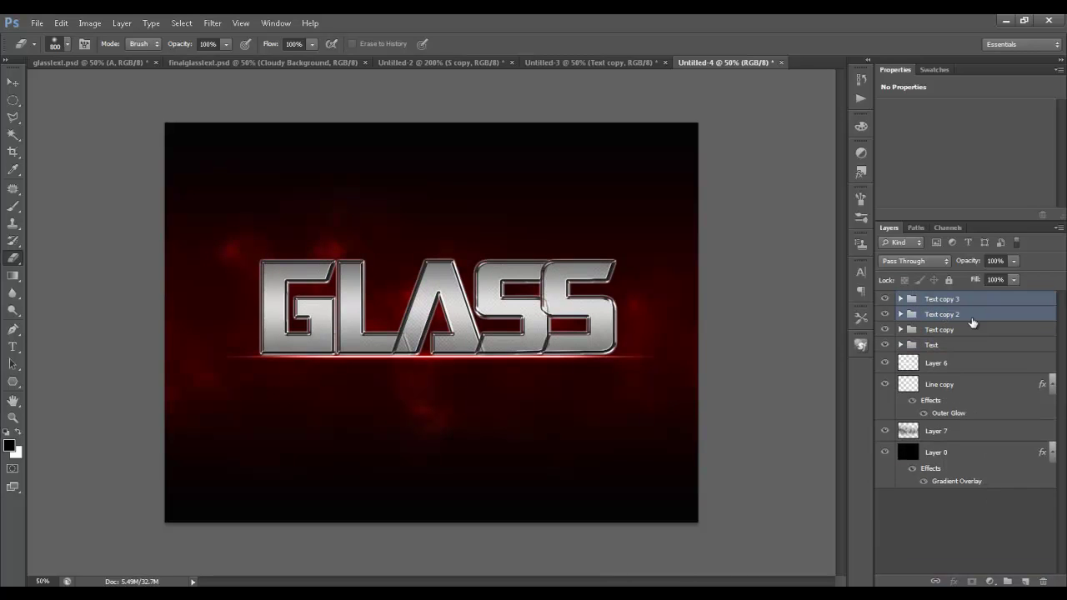
right_click(974, 318)
left_click(874, 454)
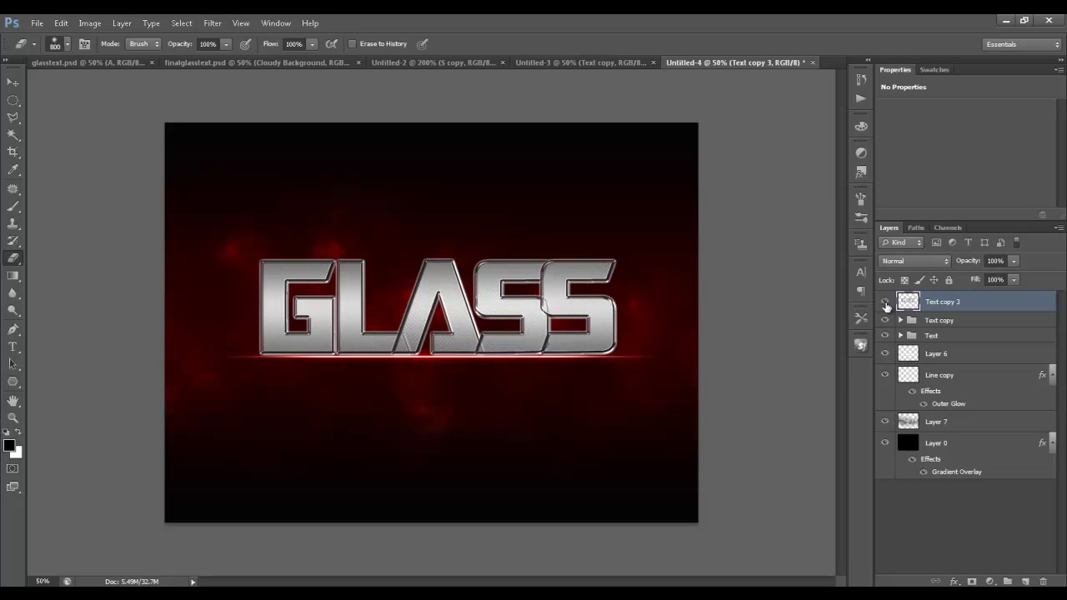
Step: Flip the merged text layer vertically and place it directly beneath the light line as a mirrored reflection of the word
left_click(13, 81)
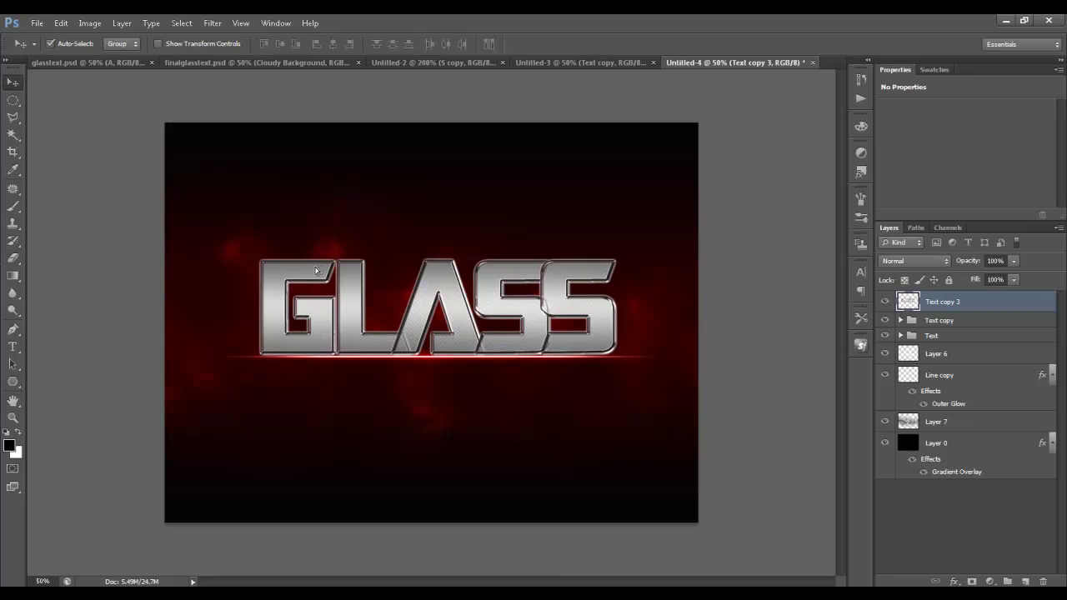
left_click_drag(315, 258, 345, 231)
key("ctrl+z")
key("ctrl+t")
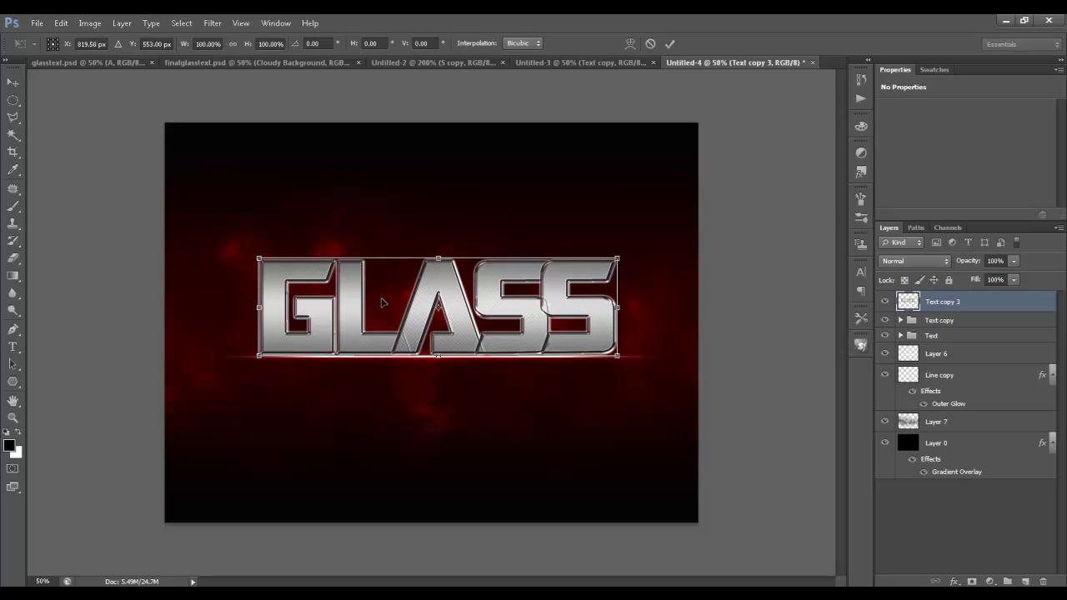
right_click(336, 307)
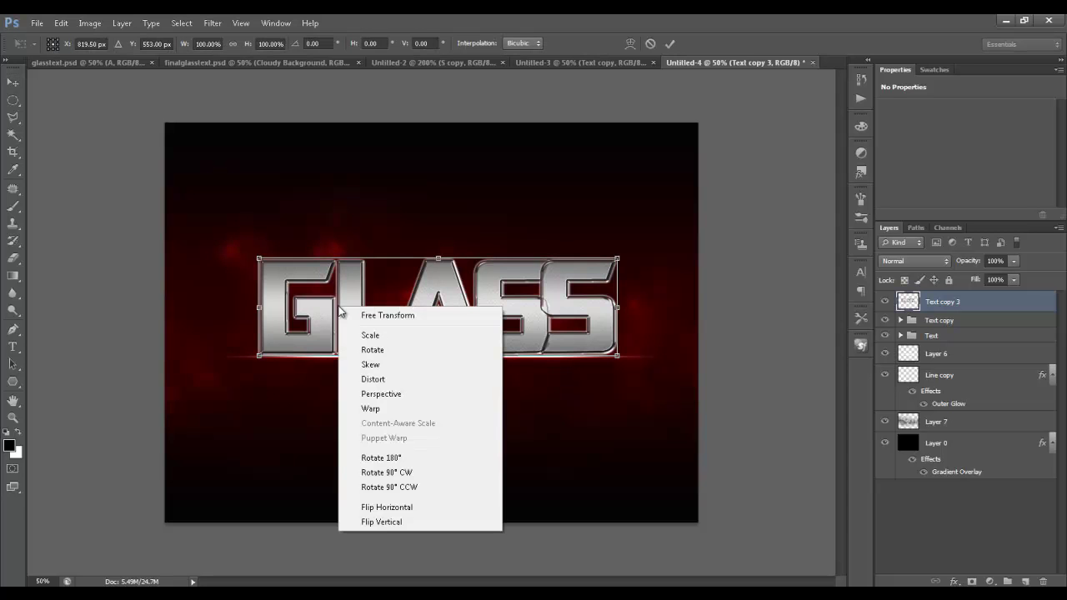
left_click(385, 524)
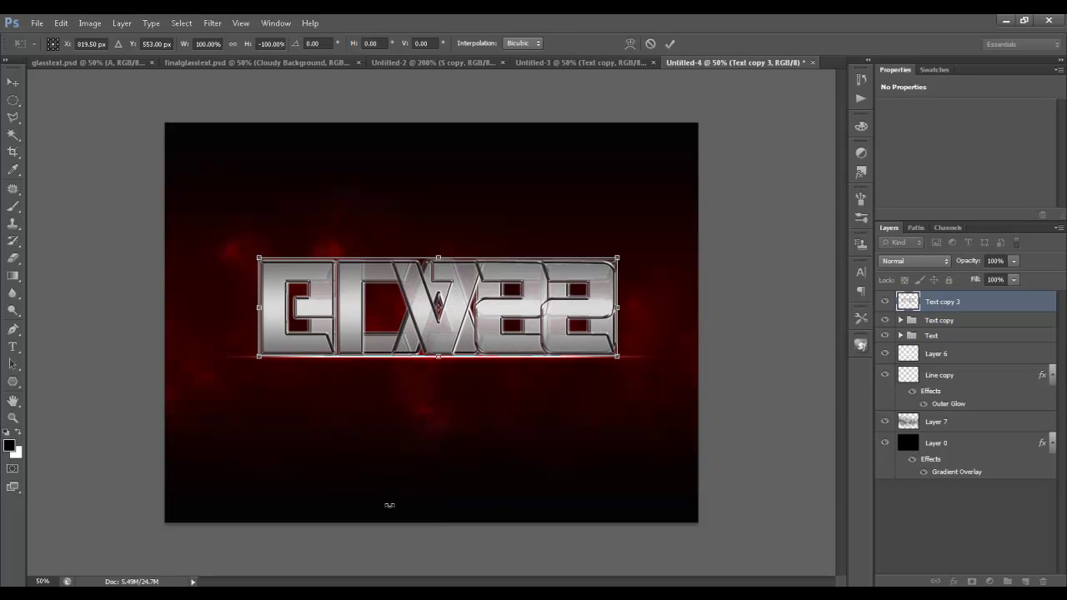
key("Return")
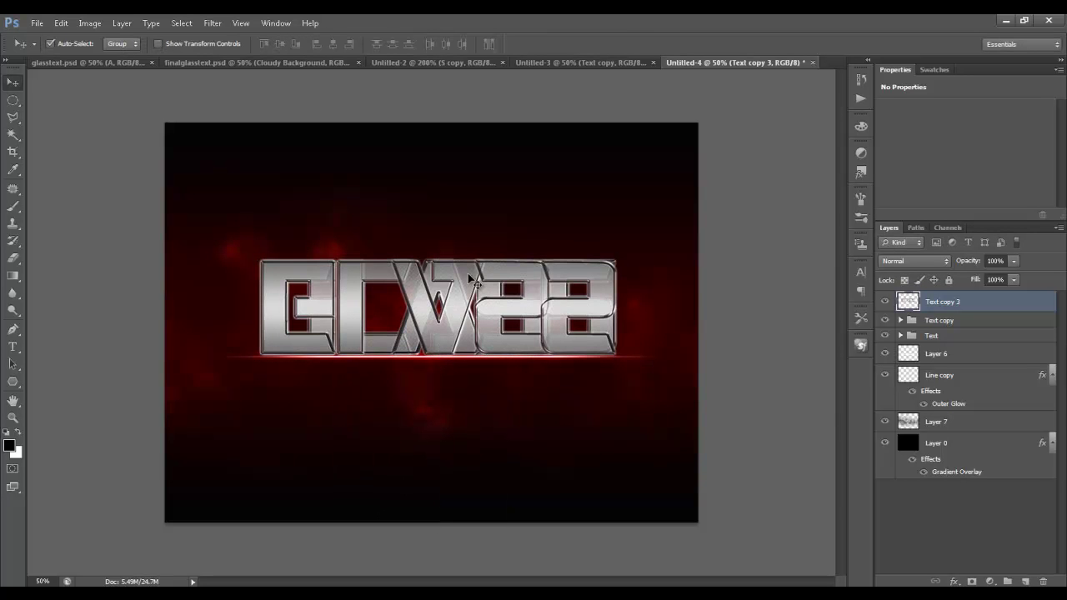
left_click_drag(473, 282, 488, 381)
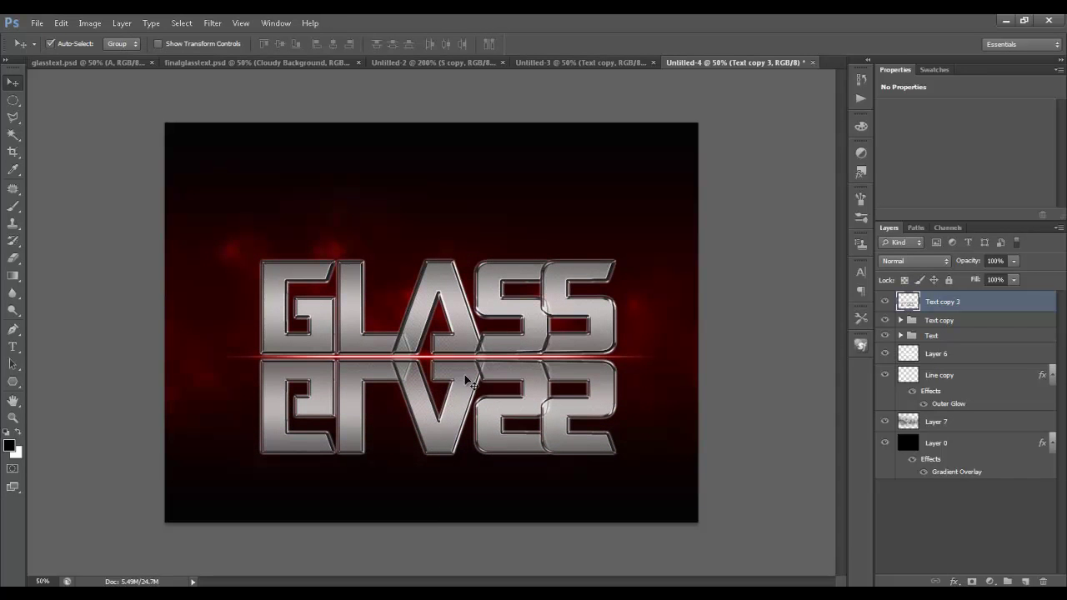
left_click_drag(503, 423, 506, 424)
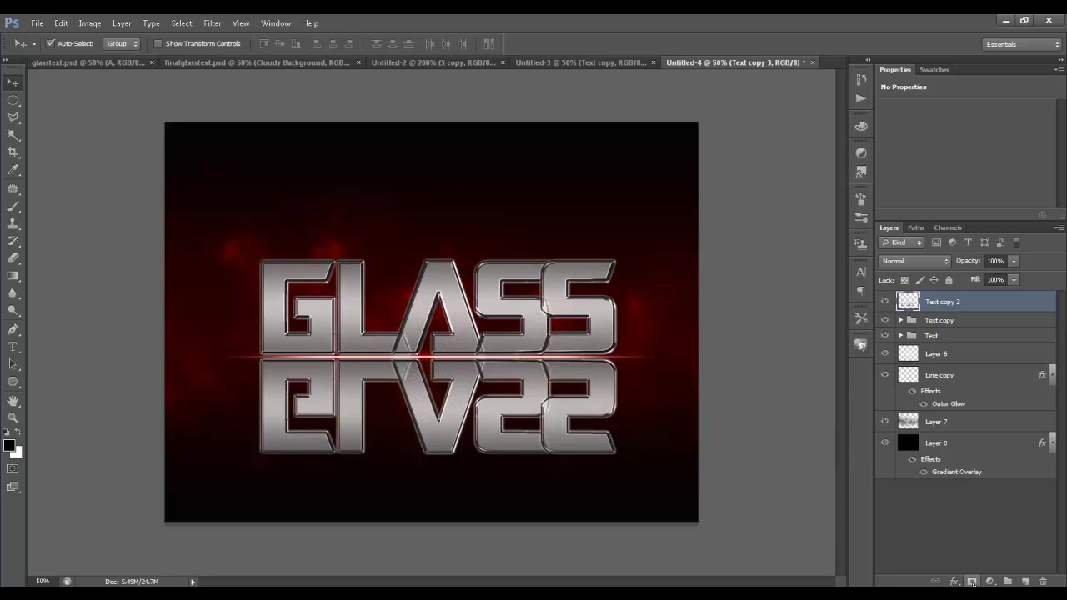
Step: Fade the mirrored reflection downward with a black-to-transparent gradient on a new layer mask and set the layer's opacity to 42%
left_click(972, 581)
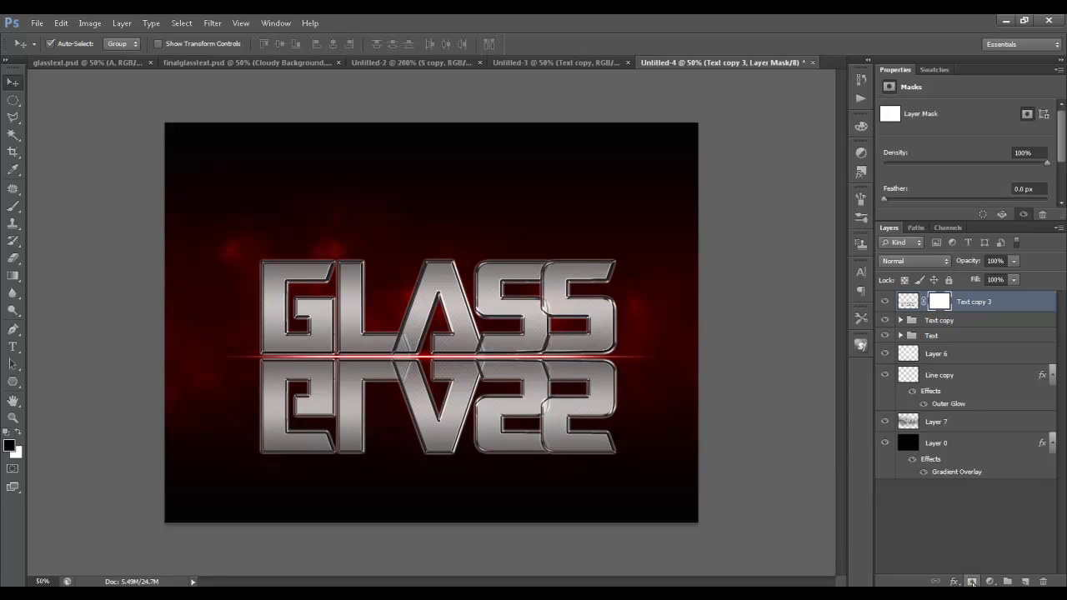
left_click_drag(10, 282, 65, 287)
right_click(13, 278)
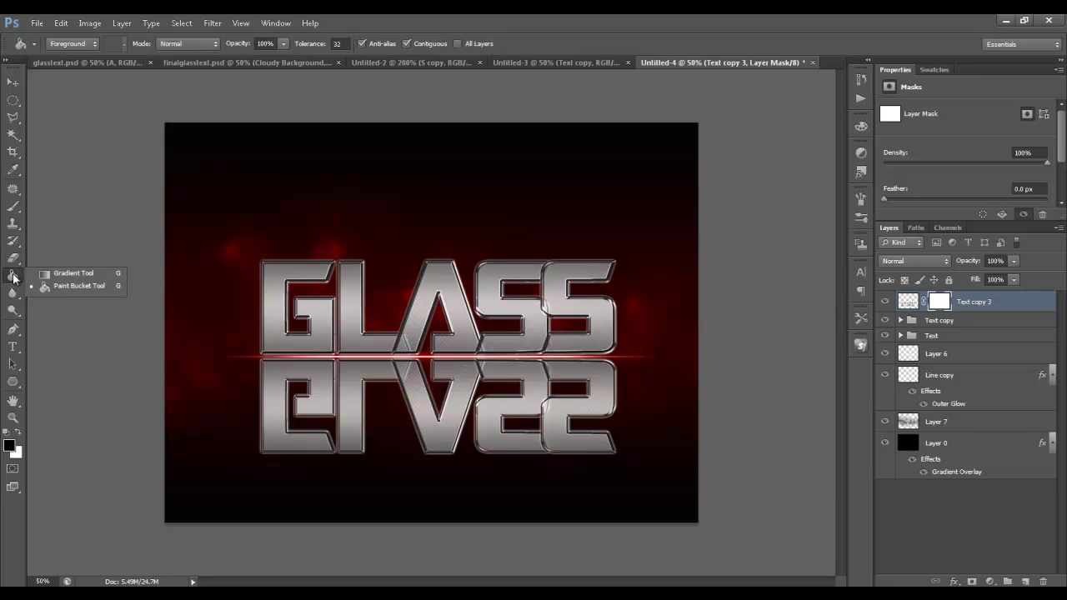
left_click(63, 275)
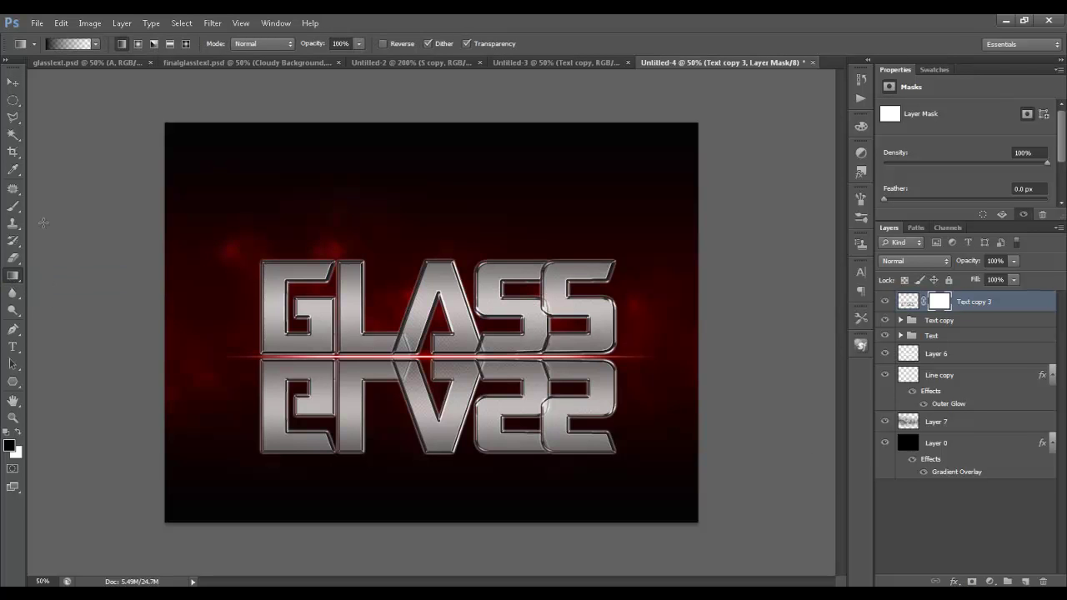
left_click(96, 44)
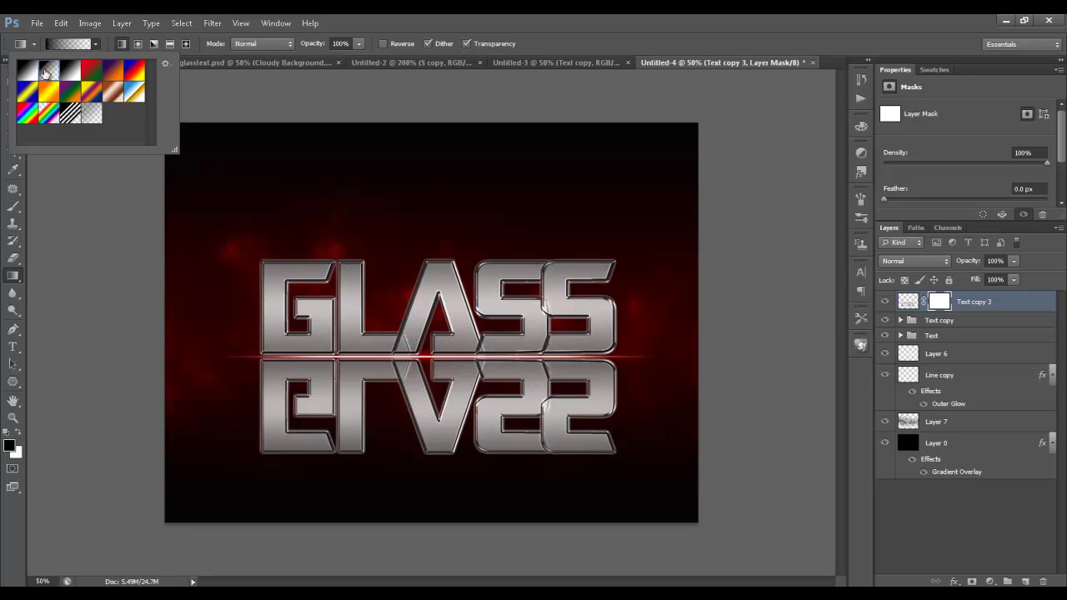
double_click(49, 72)
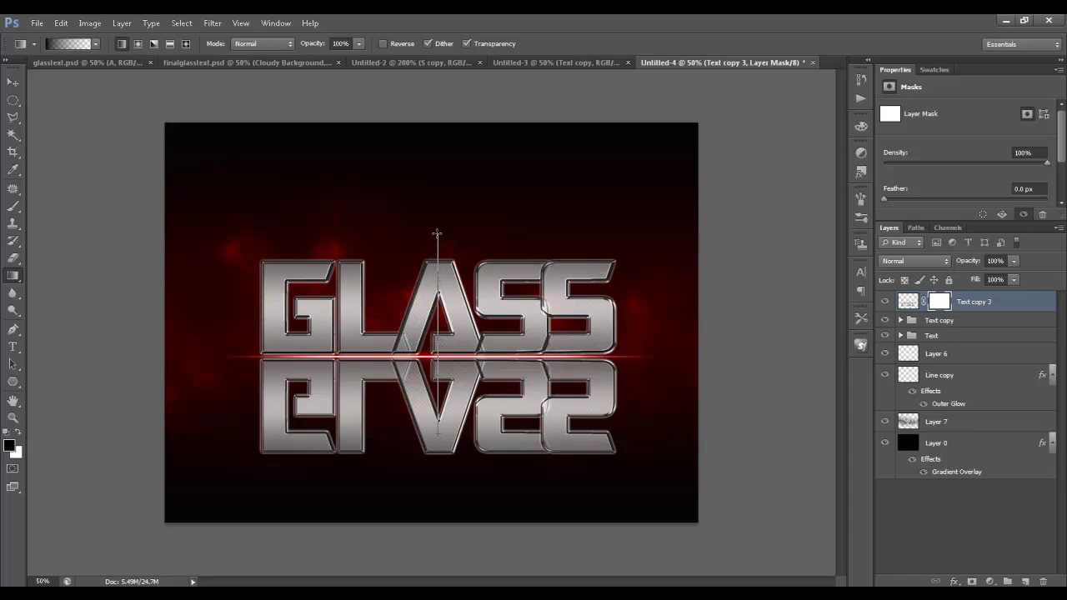
left_click_drag(437, 229, 437, 229)
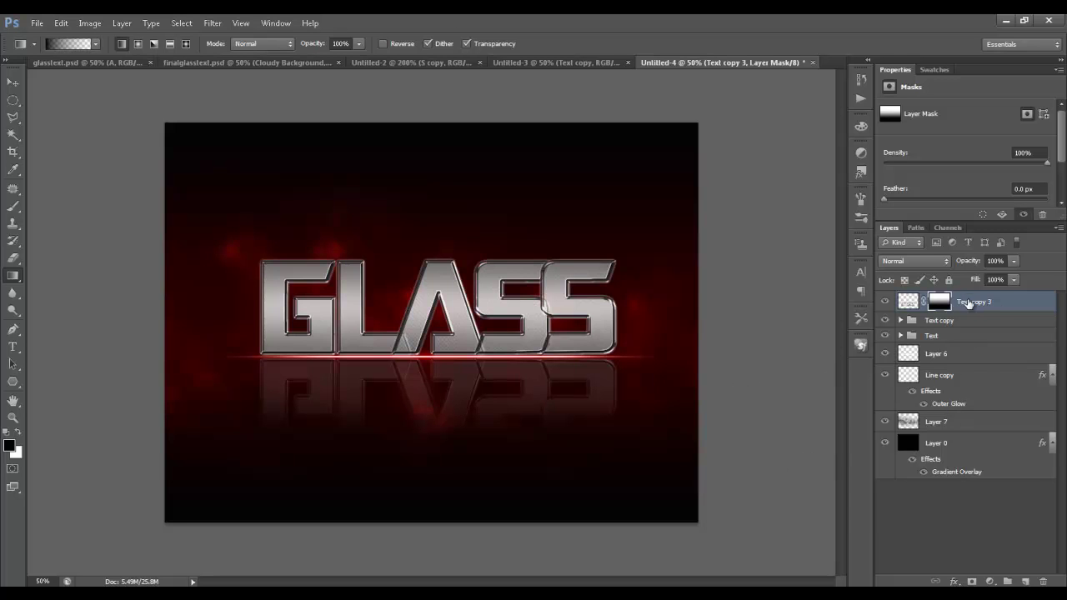
left_click_drag(968, 265, 931, 267)
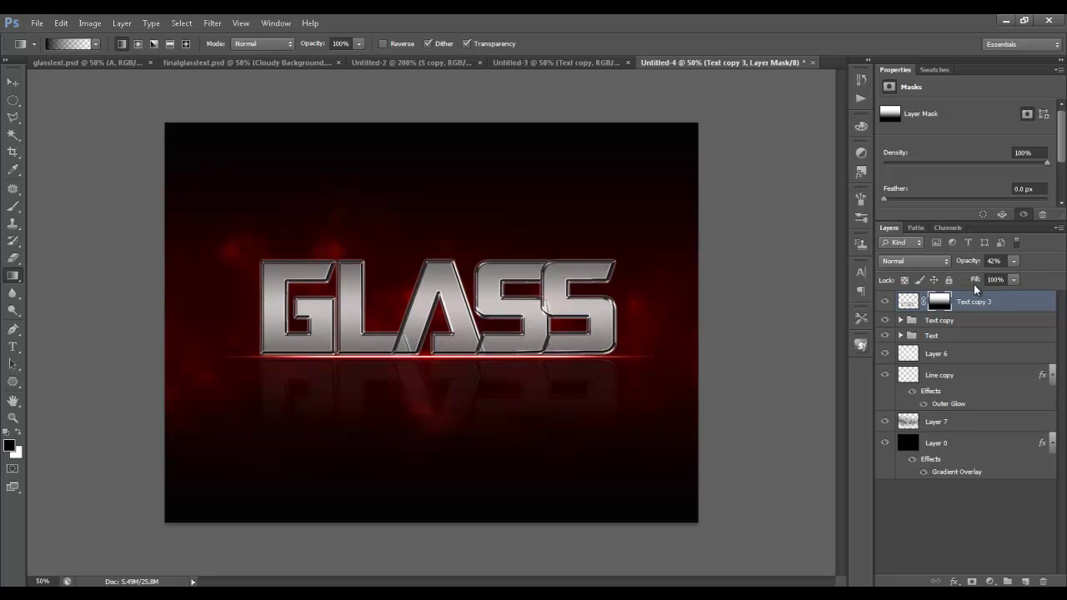
Step: Add a new layer on top and paint one white dab over the middle of the word with a soft 1200 px brush
left_click(1027, 581)
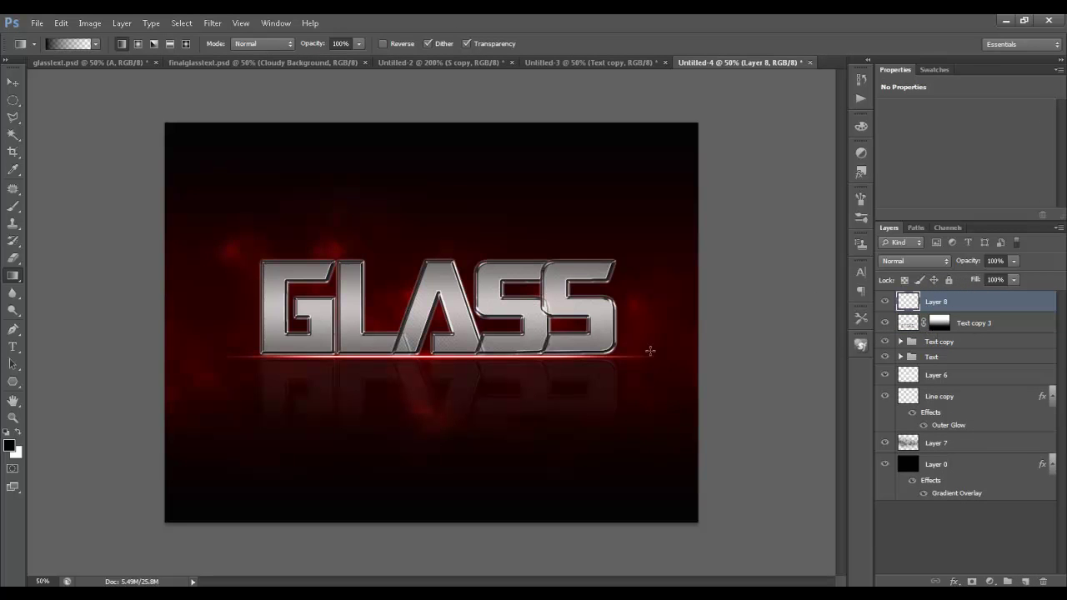
key("b")
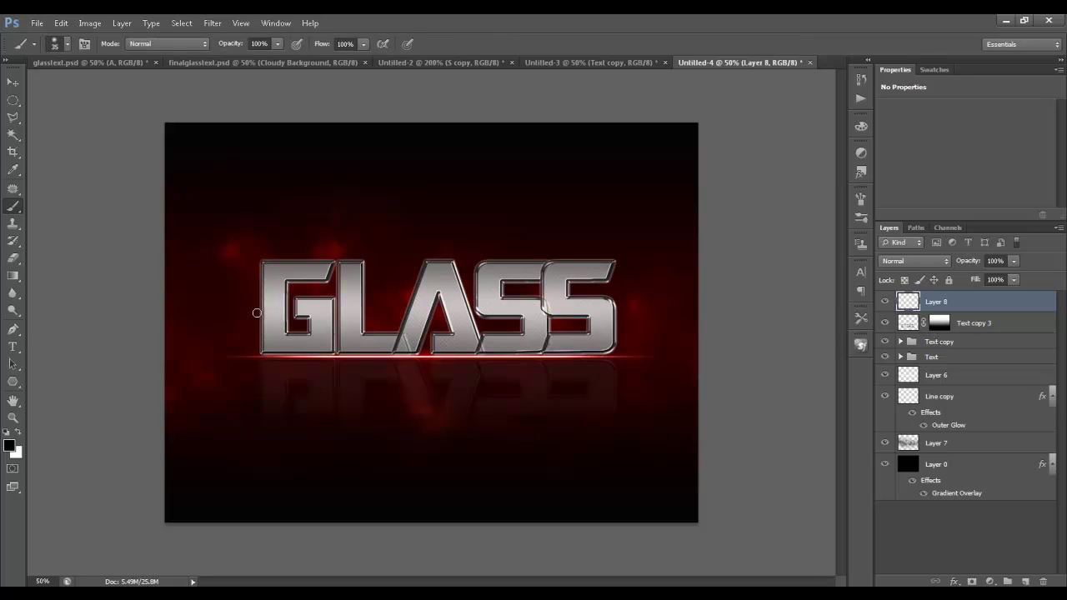
key("bracketright")
key("bracketright")
key("bracketright")
key("bracketright")
key("bracketright")
key("bracketright")
key("bracketright")
key("bracketright")
key("bracketright")
key("bracketright")
key("bracketright")
key("bracketright")
key("bracketright")
key("bracketright")
key("bracketright")
key("bracketright")
key("bracketright")
key("bracketright")
key("bracketright")
key("bracketright")
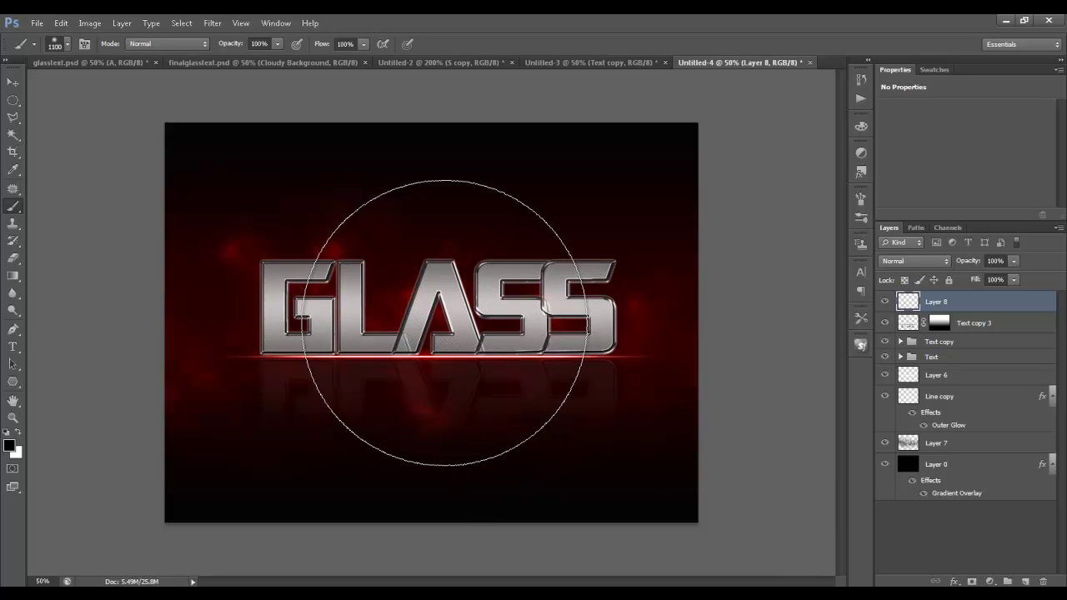
key("bracketleft")
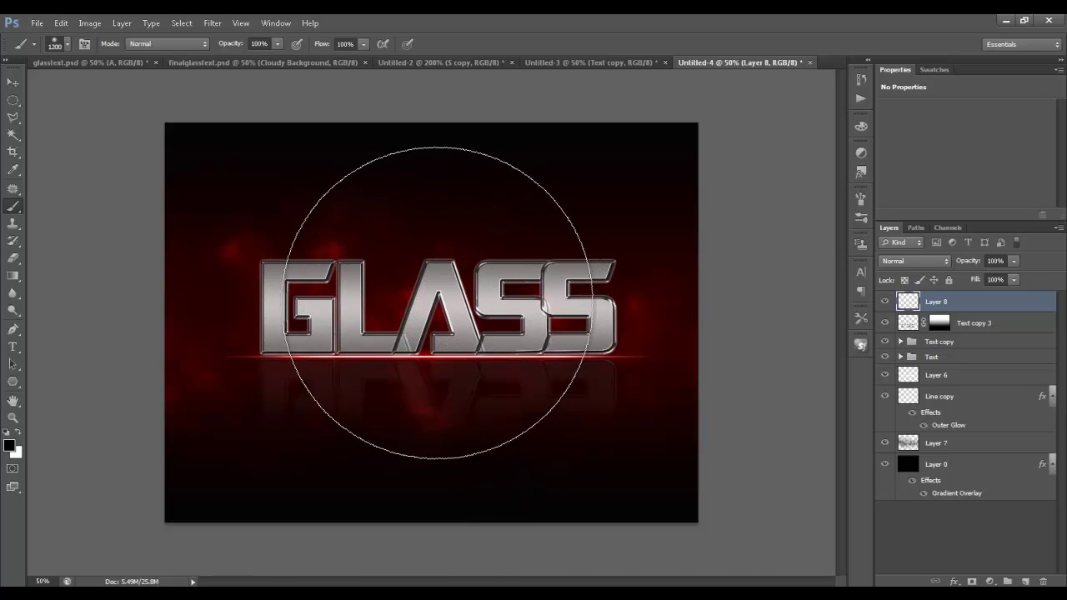
left_click(17, 434)
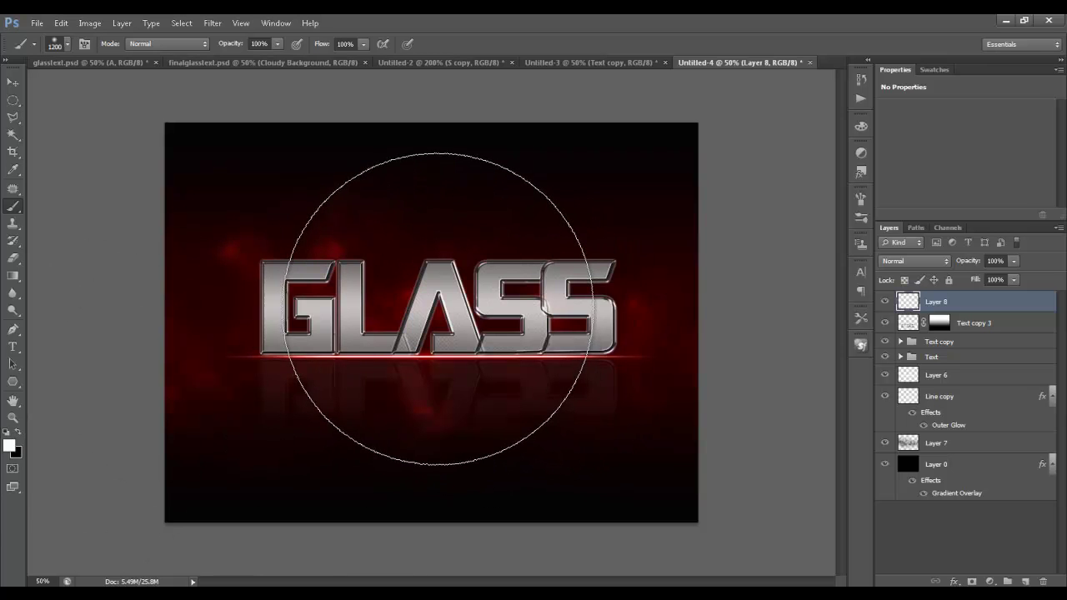
left_click(442, 307)
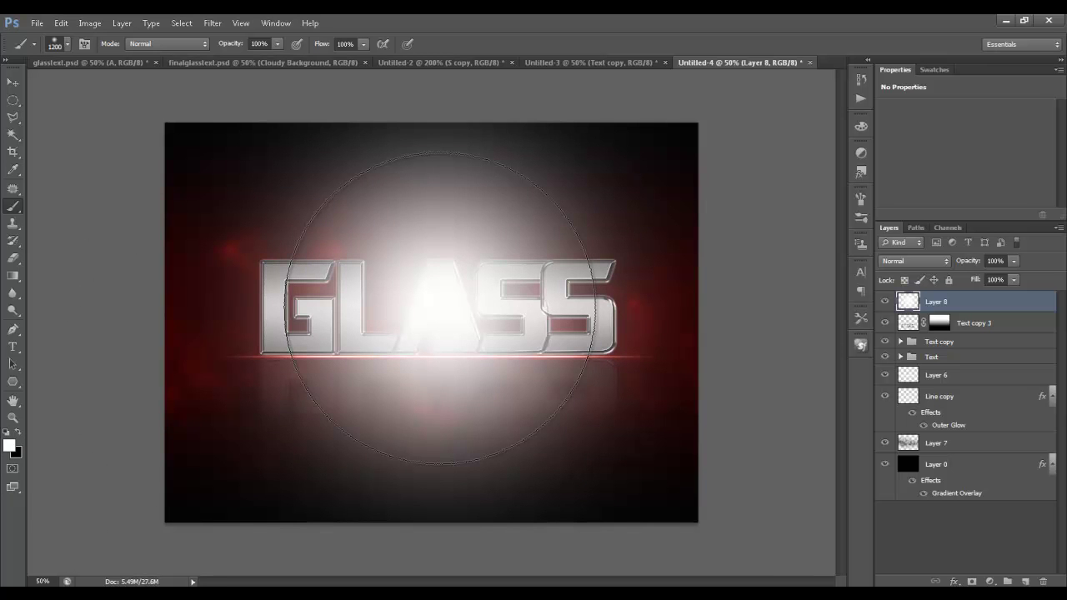
Step: Set the white glow layer's blend mode to Overlay and its opacity to 53%, comparing the image with and without it
left_click(912, 261)
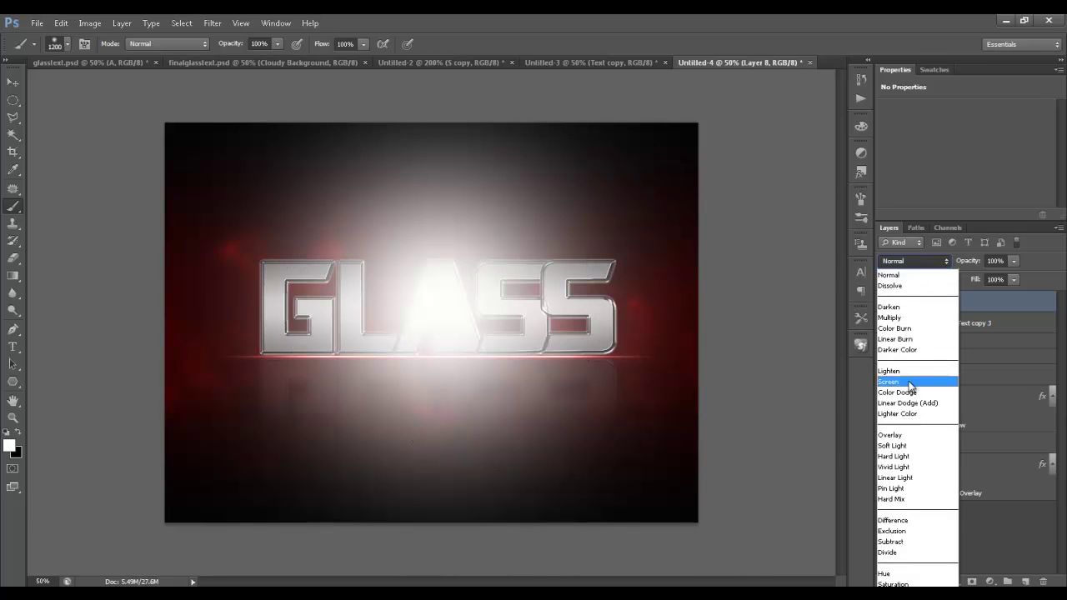
left_click(904, 435)
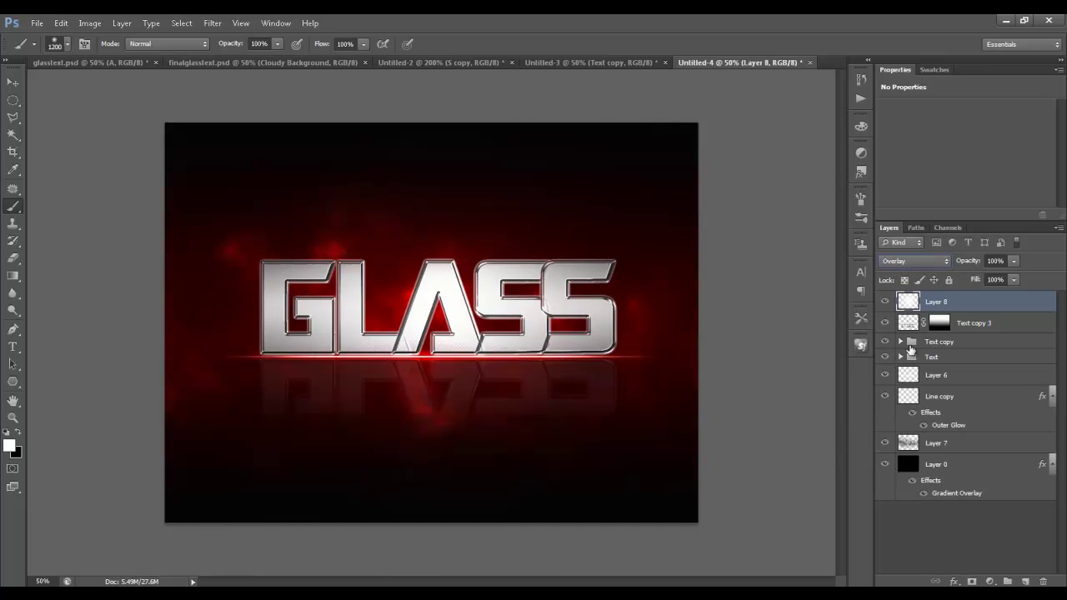
left_click(914, 261)
left_click(911, 386)
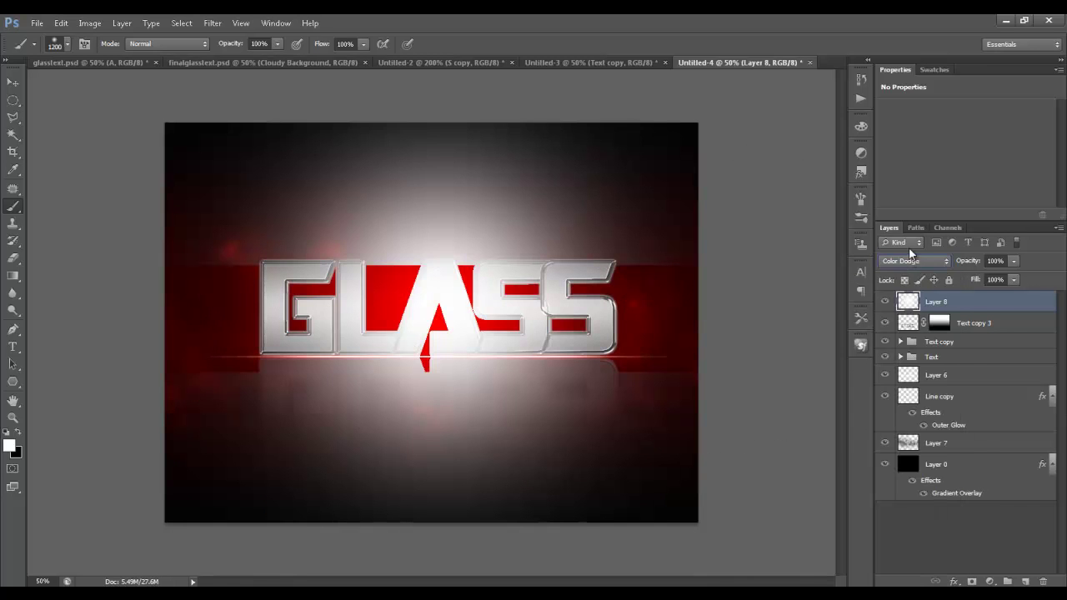
left_click(912, 261)
left_click(905, 435)
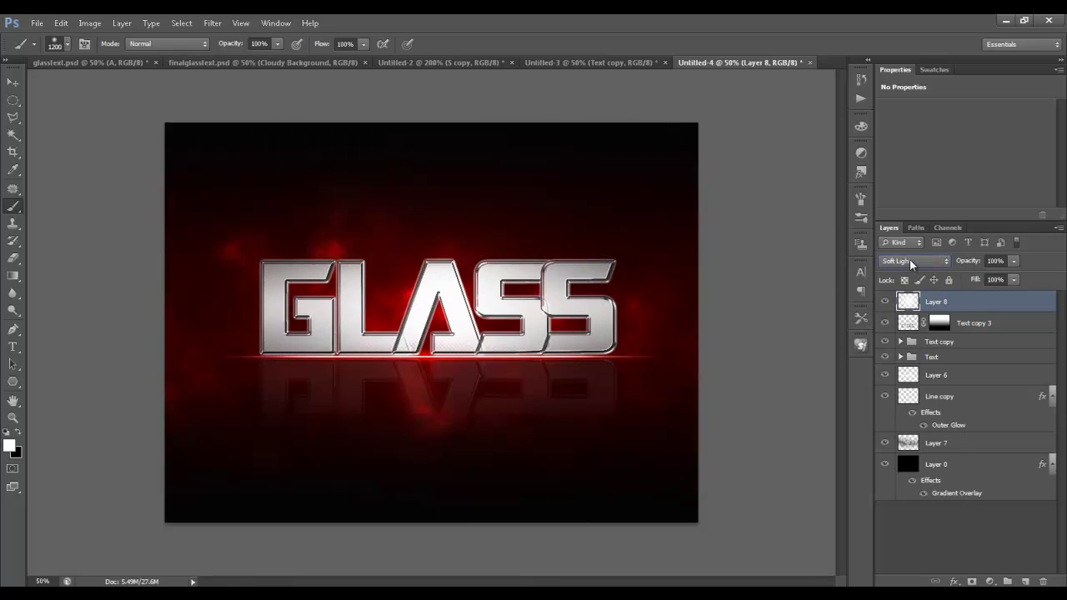
key("Down")
key("Up")
left_click_drag(968, 265, 937, 264)
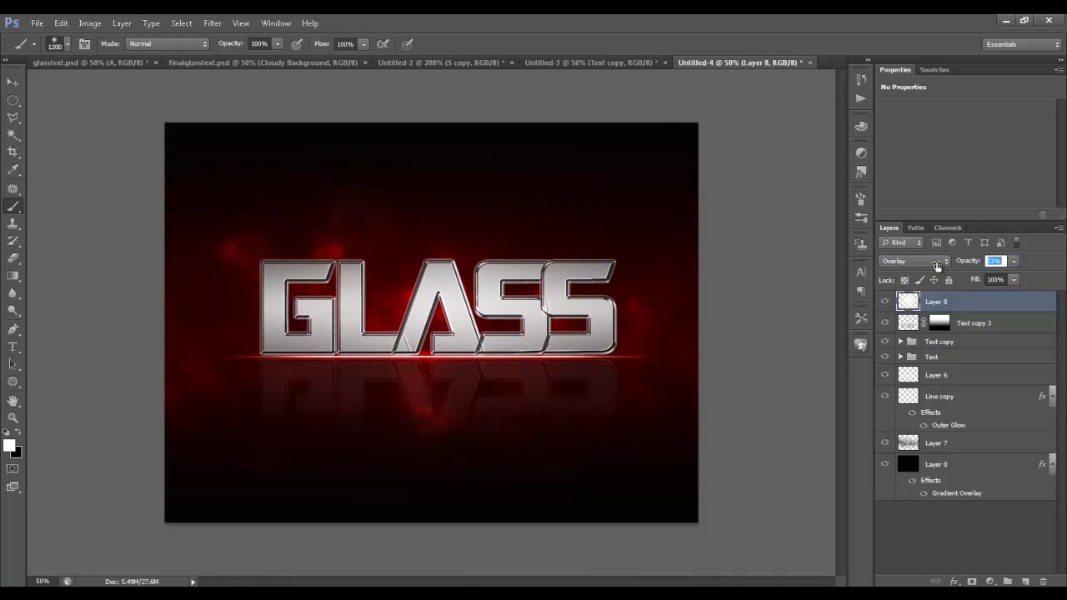
left_click(886, 303)
left_click(886, 303)
left_click(886, 302)
left_click(887, 303)
left_click(886, 303)
left_click(886, 303)
Step: Add a Gradient Map adjustment layer using the Violet, Orange preset, blended as Soft Light at 27% opacity
left_click(991, 581)
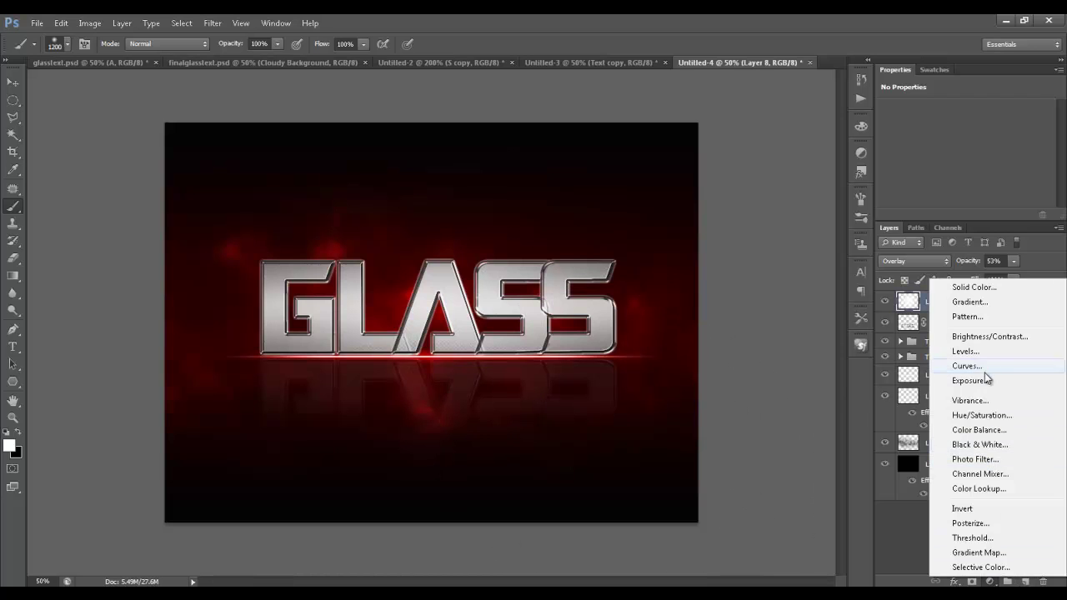
left_click(984, 553)
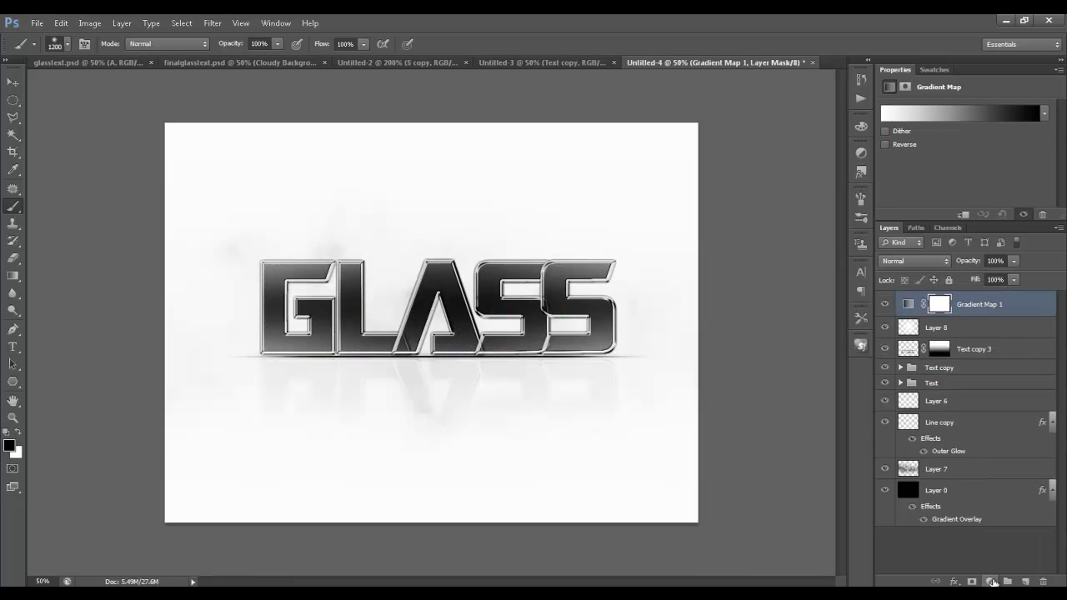
left_click(926, 260)
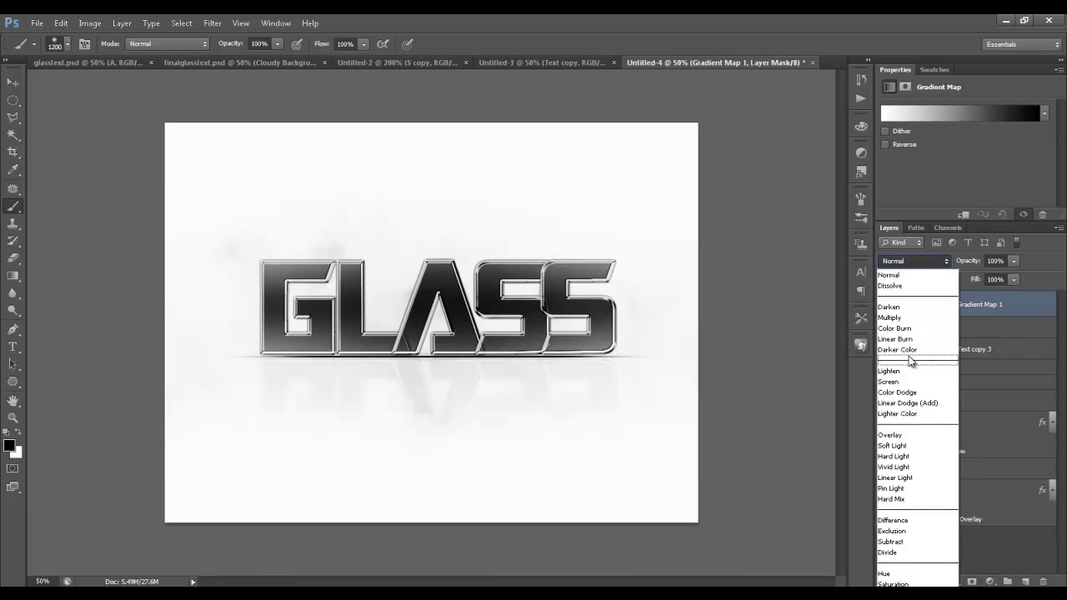
left_click(915, 446)
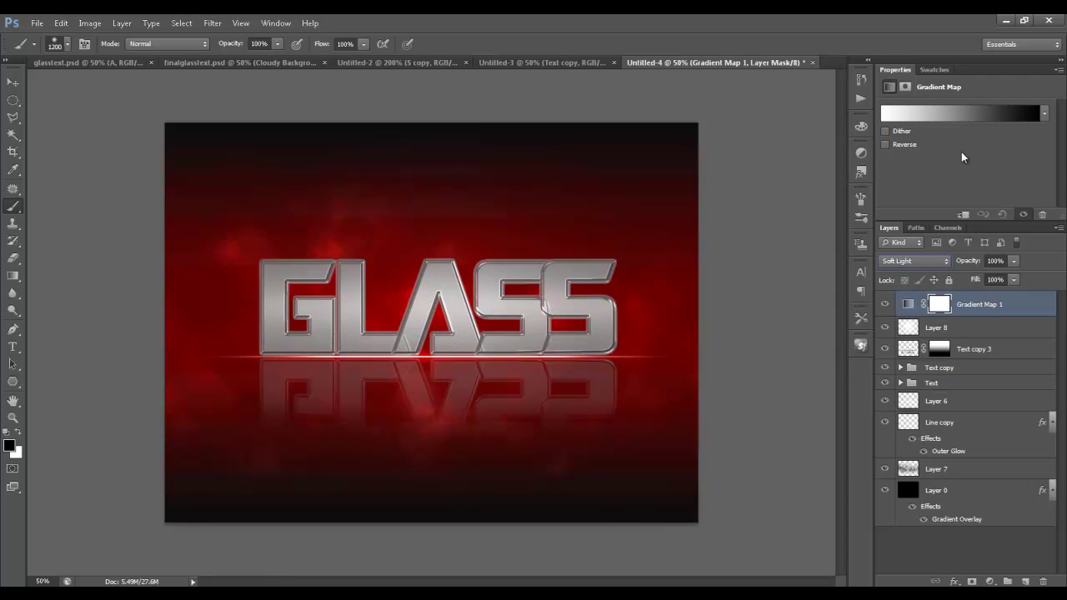
left_click(1019, 121)
left_click(742, 196)
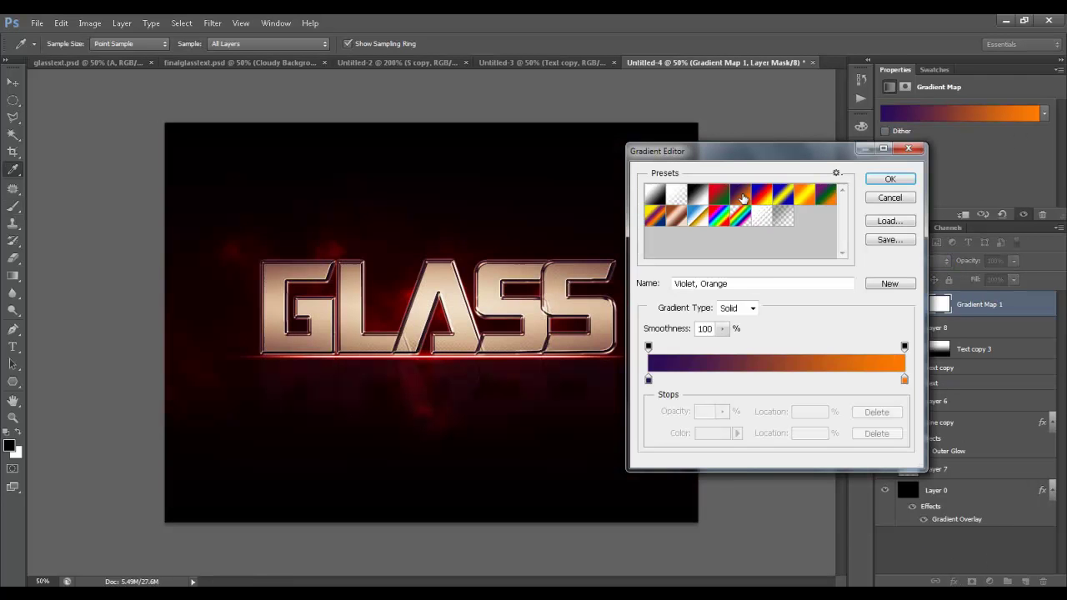
left_click(890, 178)
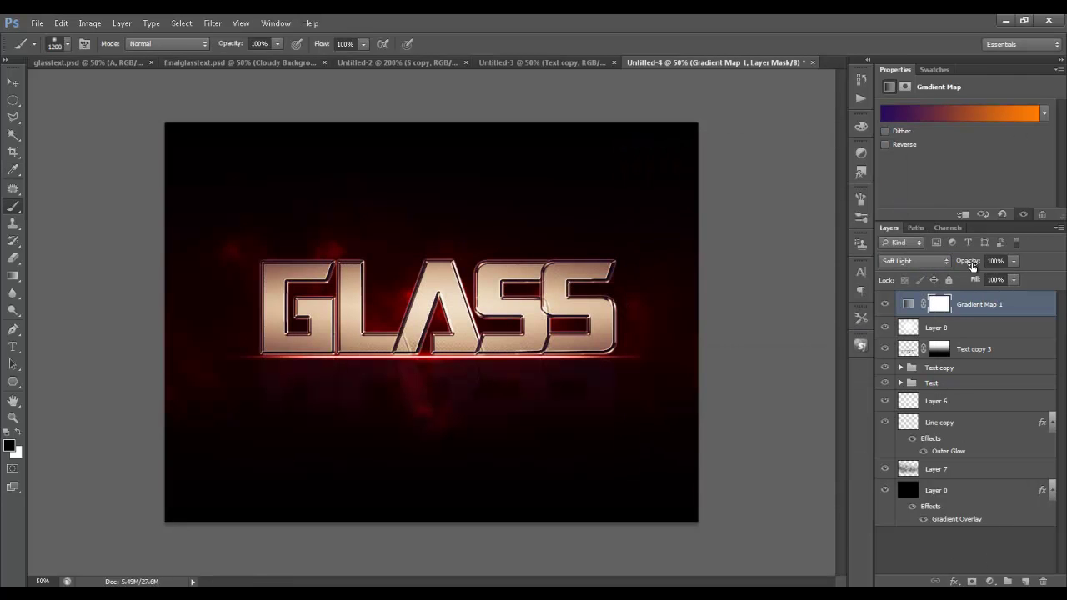
mouse_move(701, 266)
left_mouse_down()
mouse_move(658, 267)
mouse_move(681, 267)
left_mouse_up()
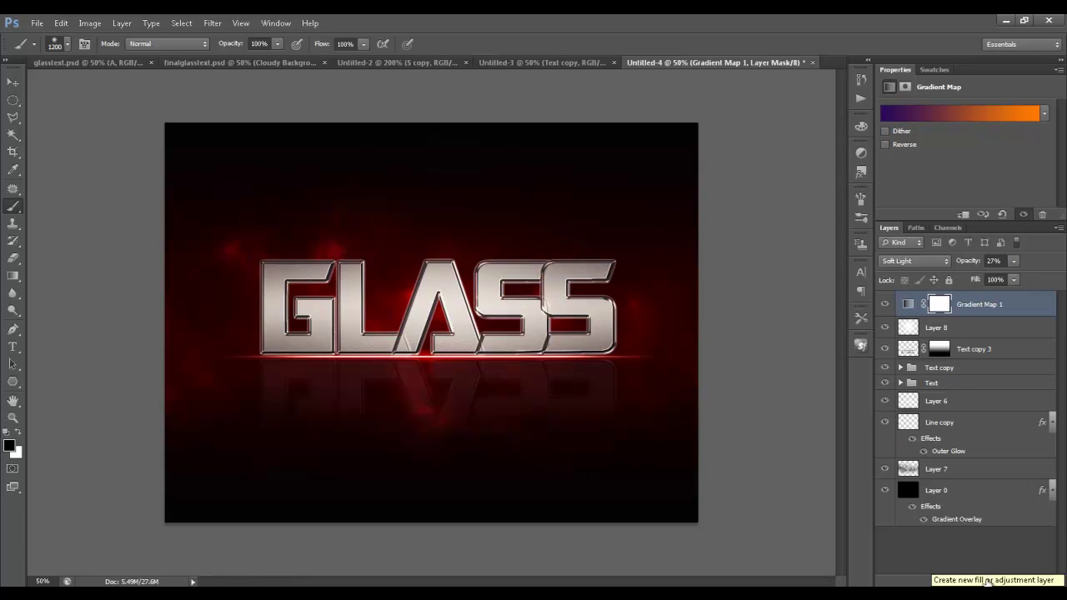
Step: Add a Hue/Saturation adjustment layer with the saturation set to -27
left_click(988, 582)
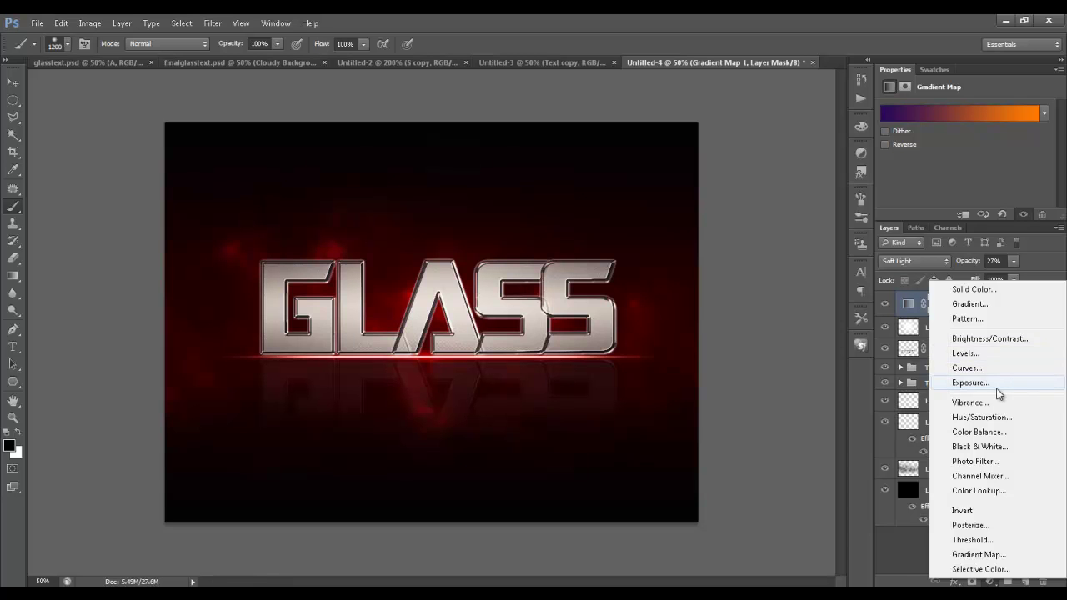
left_click(992, 417)
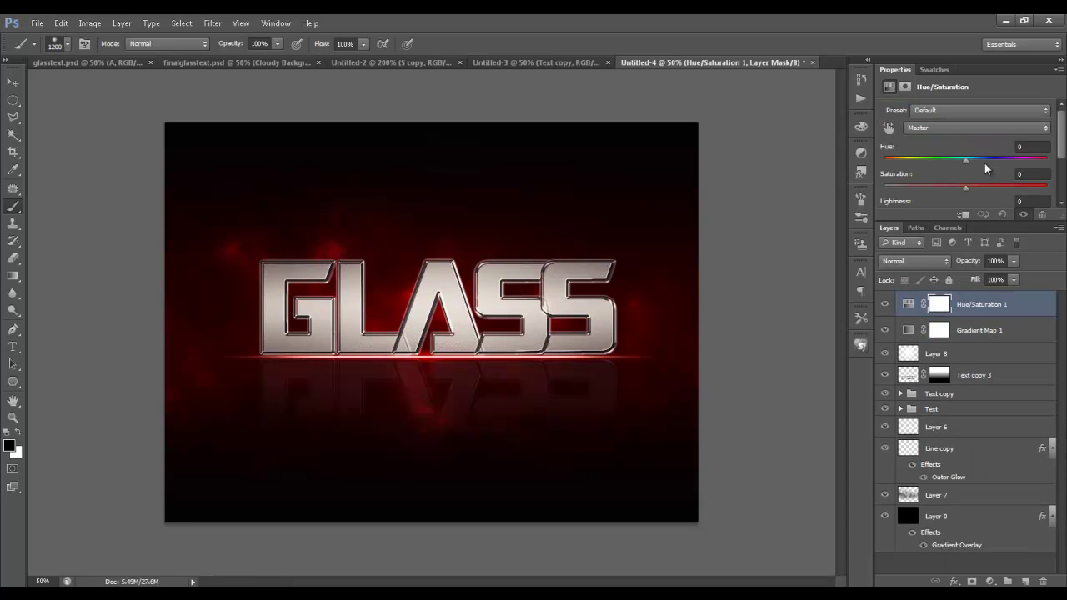
left_click_drag(965, 188, 943, 189)
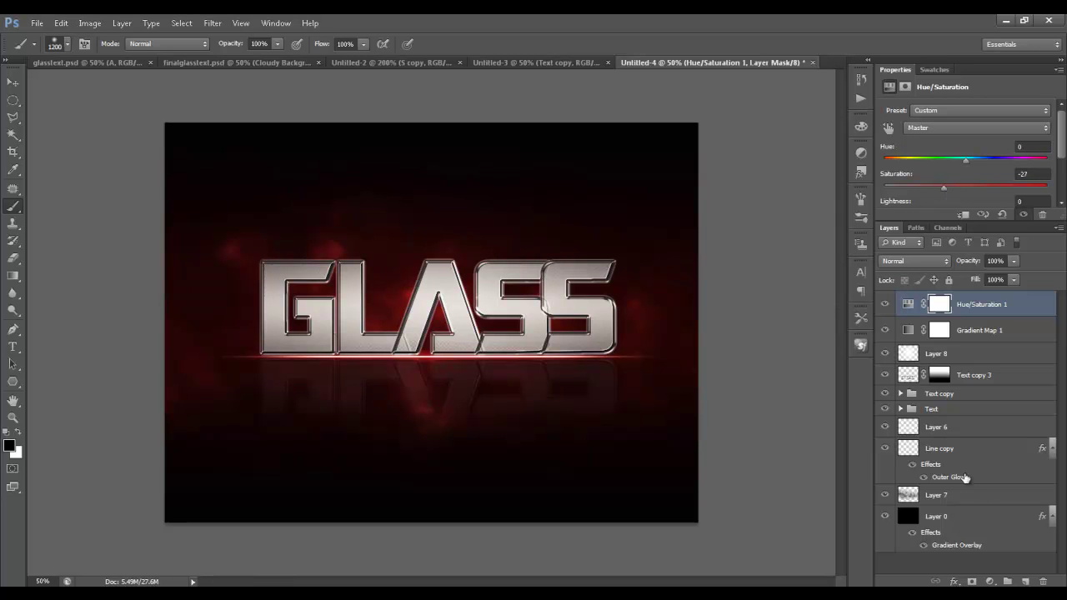
Step: Add a Photo Filter adjustment layer with the Red filter at 56% density
left_click(991, 582)
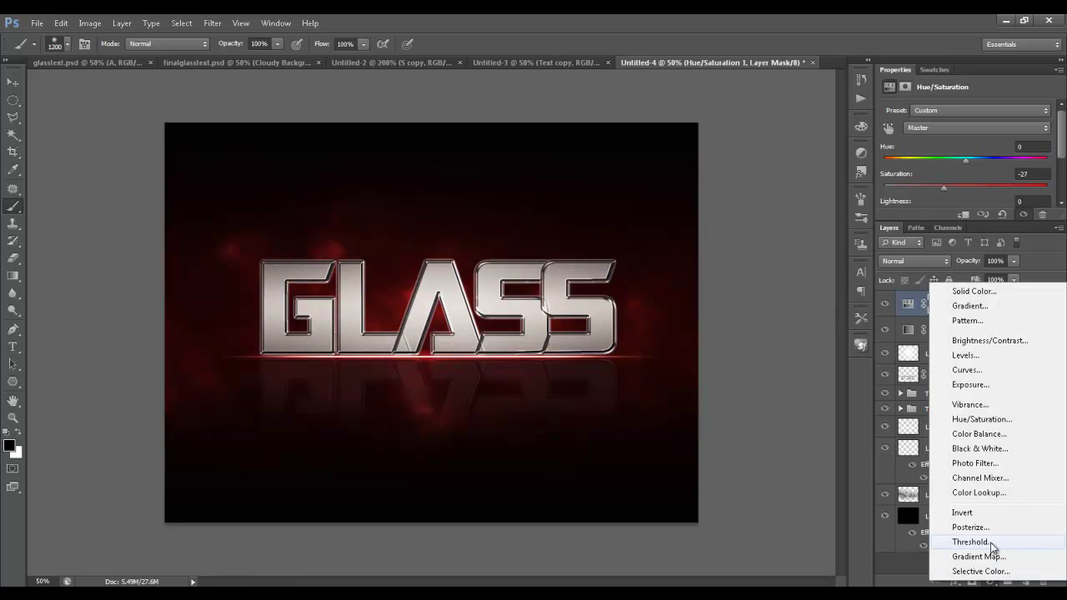
left_click(977, 463)
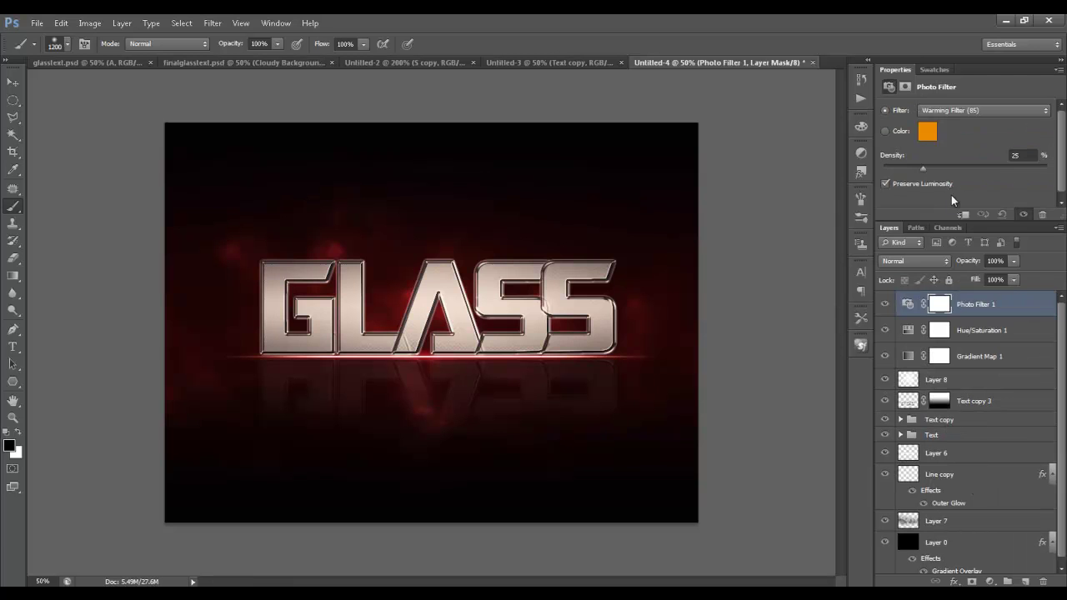
left_click(950, 111)
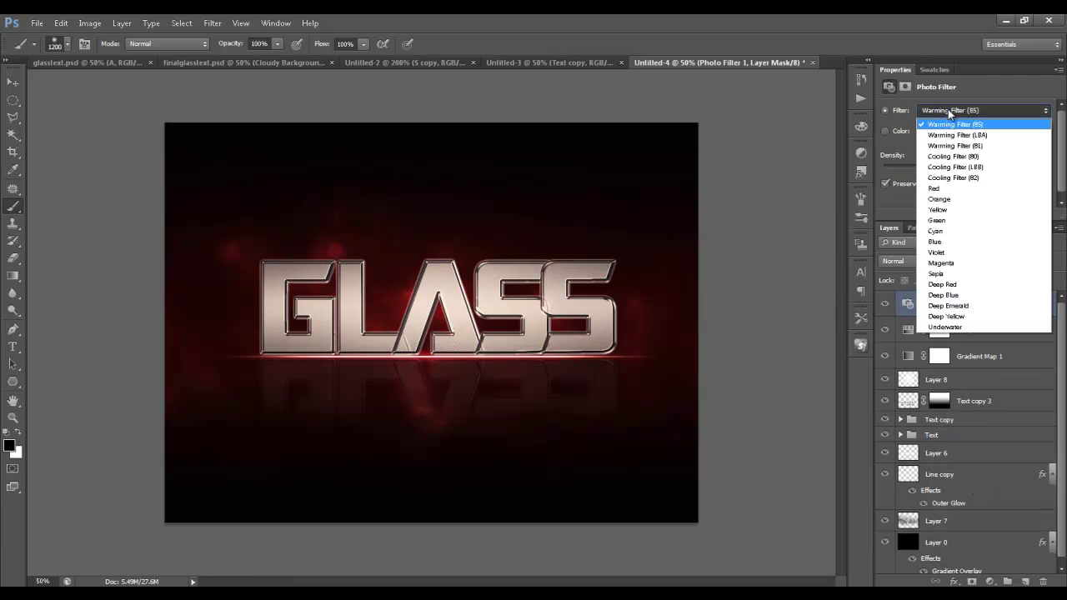
left_click(948, 190)
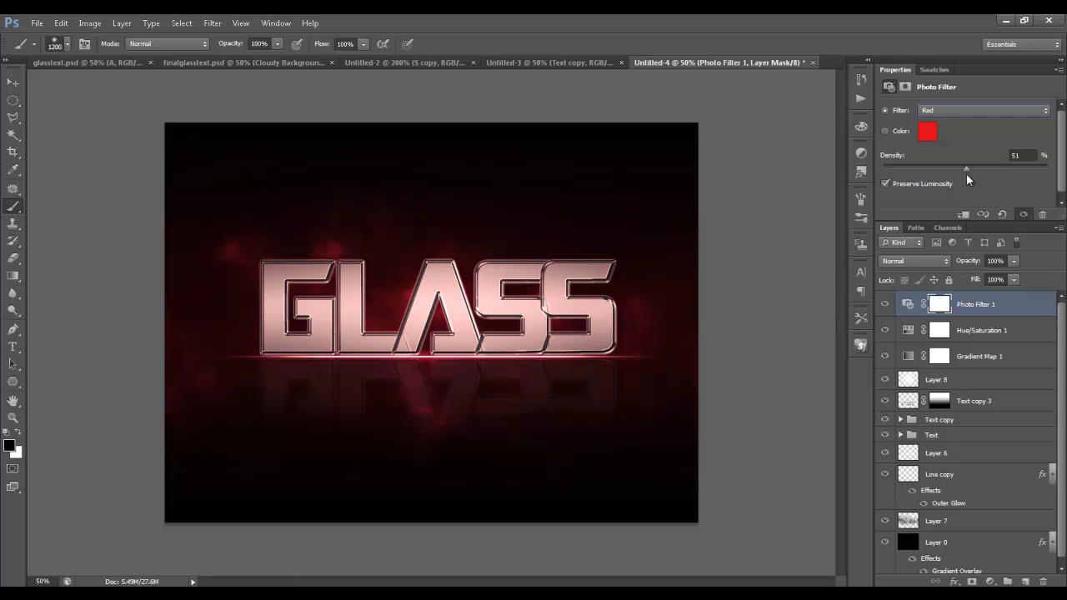
Step: Inspect the glass lettering, light line and reflection at 100% magnification
left_click(12, 82)
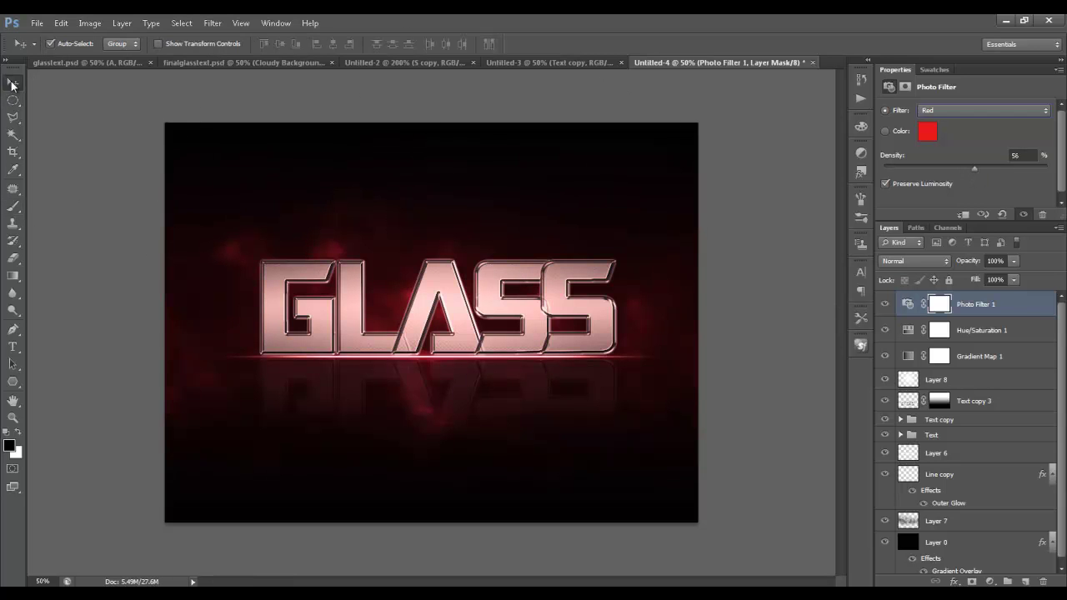
left_click(534, 318)
key("z")
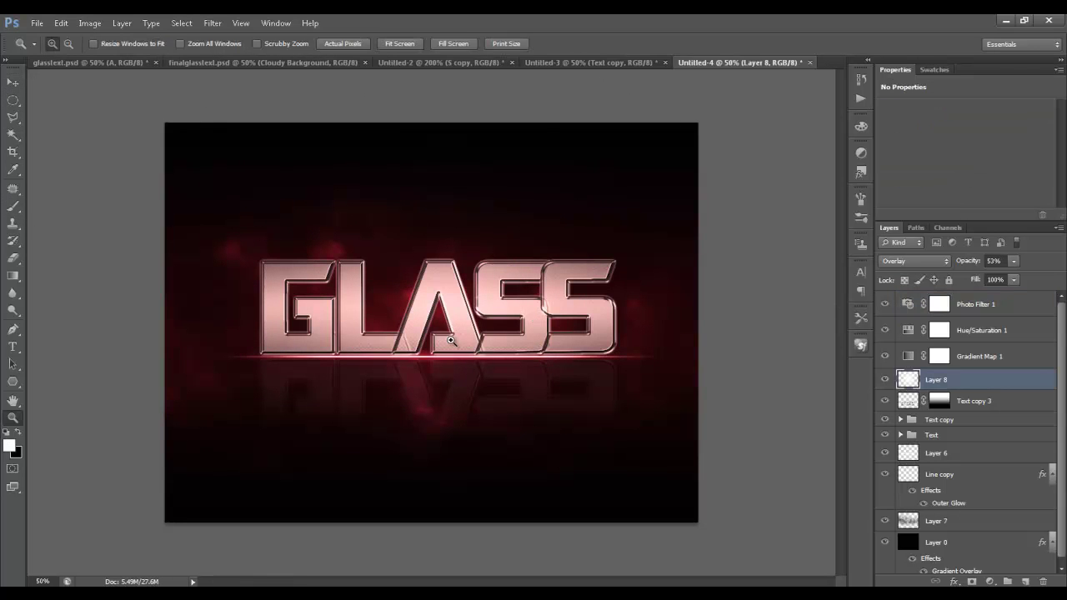
left_click(458, 400)
left_click(461, 411)
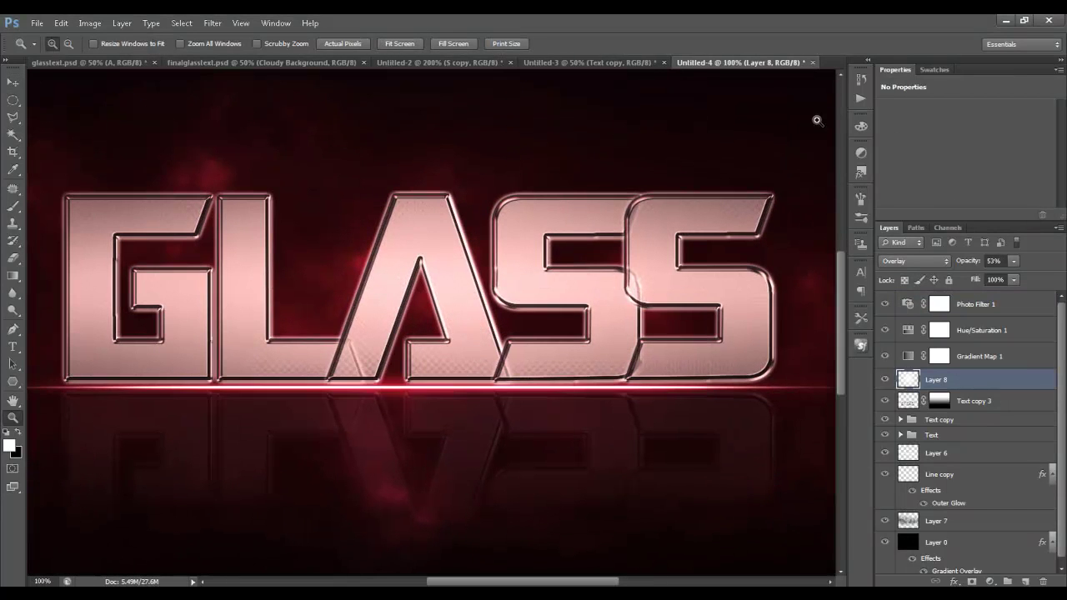
Step: Compare the whole red GLASS artwork in Untitled-4 with the glass text versions in Untitled-3, Untitled-2 and finalglasstext.psd
left_click(494, 355, "alt")
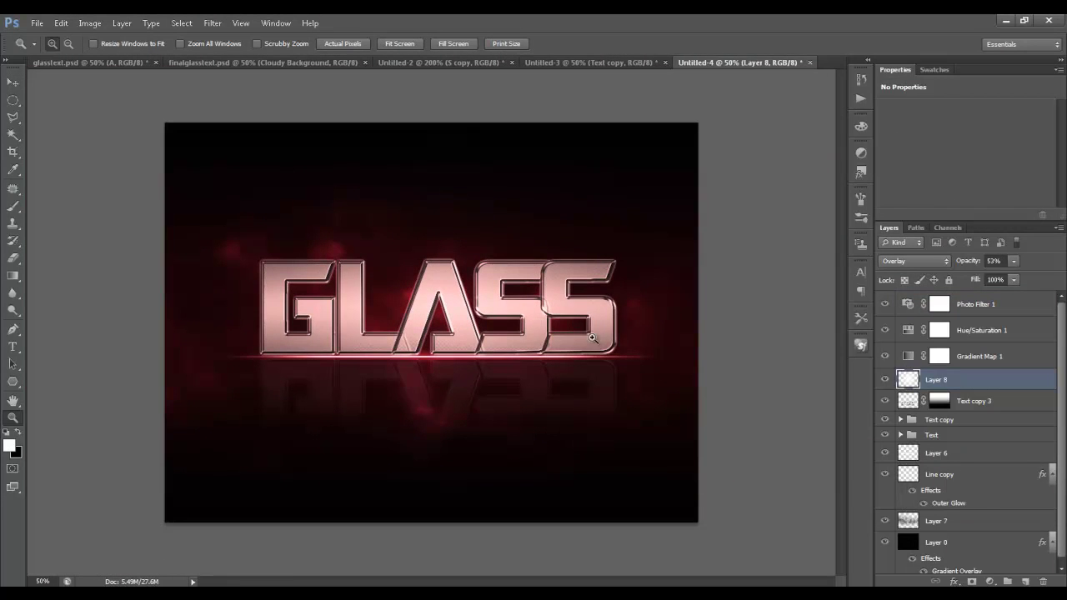
left_click(590, 64)
left_click(730, 64)
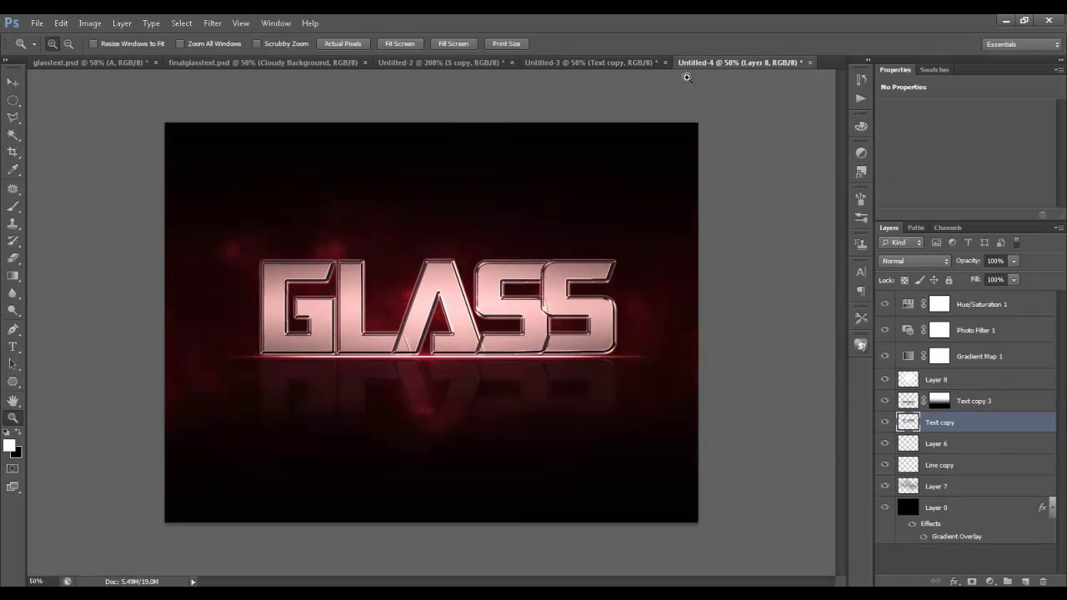
left_click(441, 63)
key("v")
key("ctrl+minus")
key("ctrl+minus")
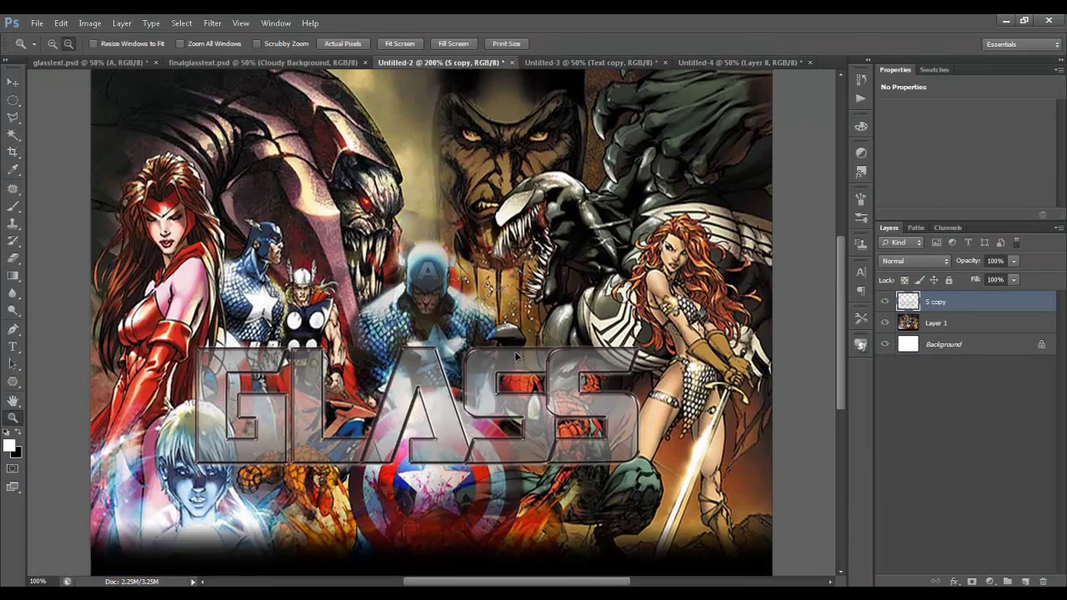
left_click_drag(477, 377, 487, 368)
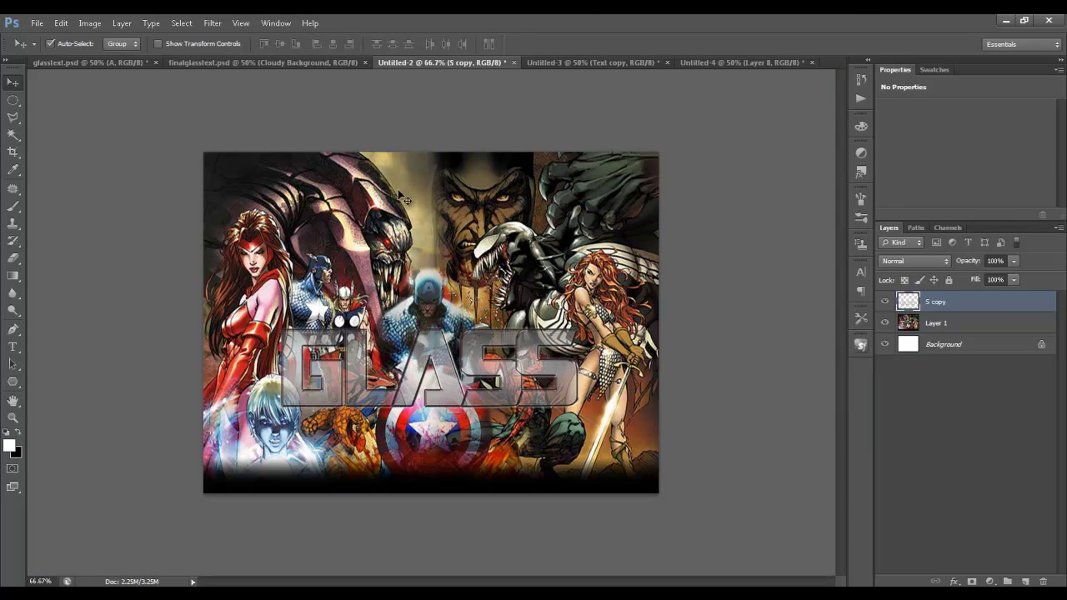
left_click(304, 63)
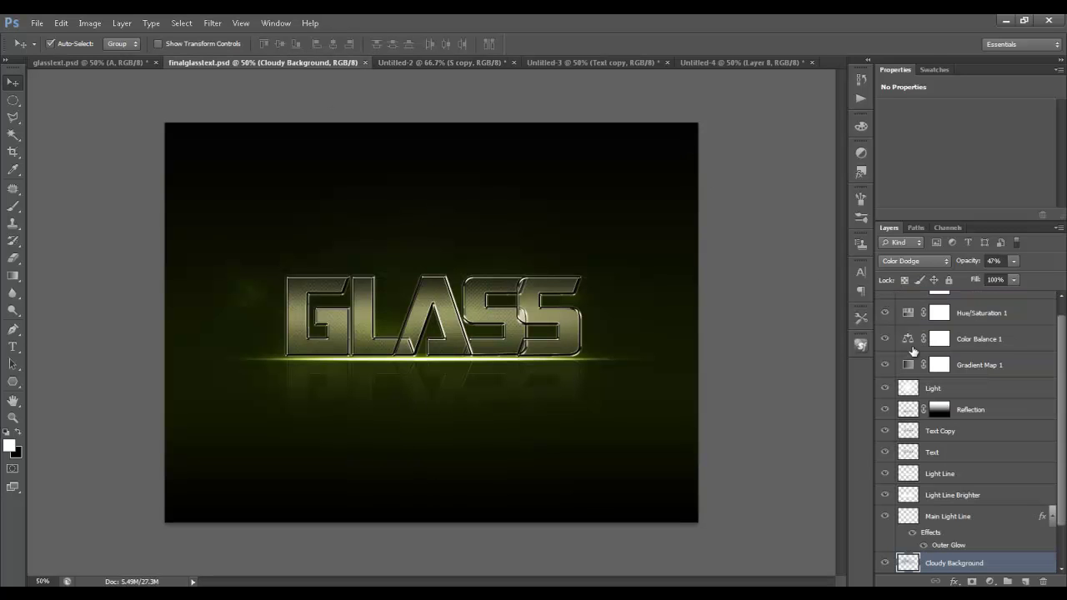
scroll(961, 358, "up", 1)
left_click(693, 62)
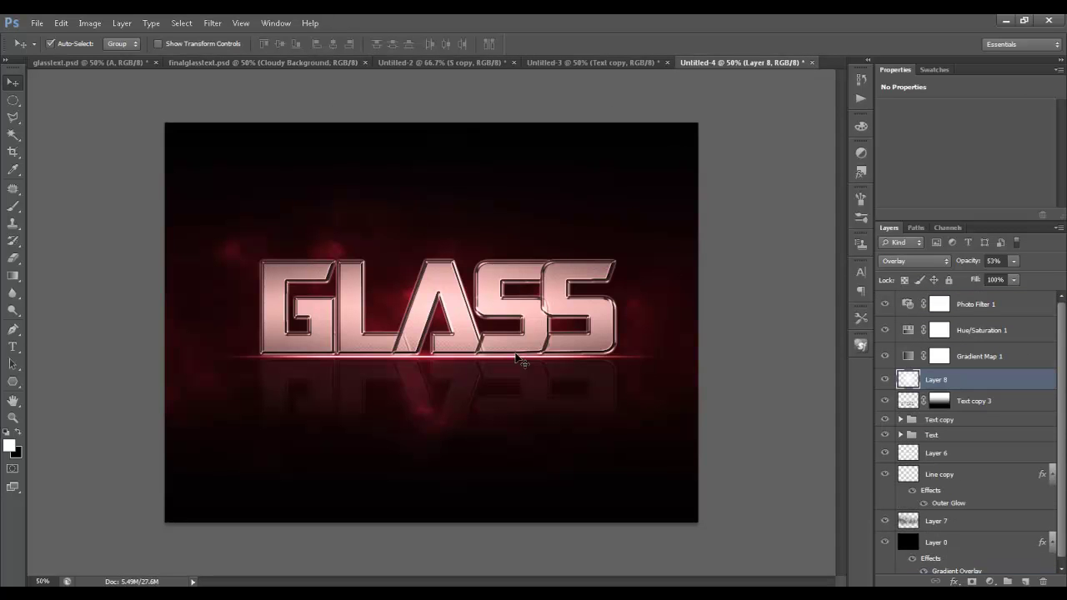
Step: Add a second Hue/Saturation adjustment layer above Photo Filter 1, trying a hue of -120 before setting it to +180
left_click(977, 305)
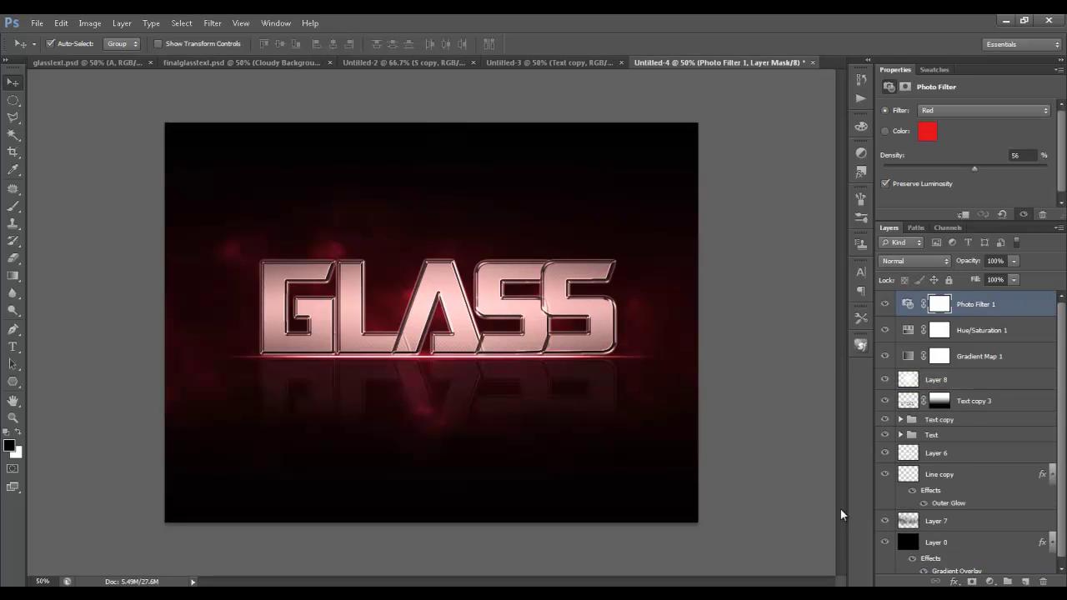
left_click(990, 583)
left_click(996, 423)
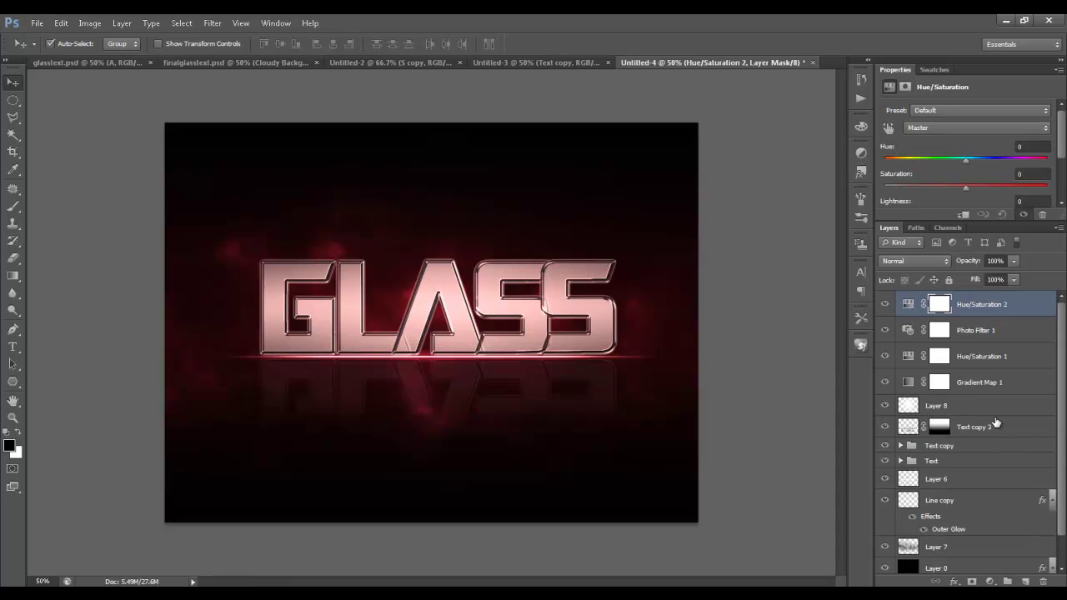
left_click_drag(962, 160, 904, 159)
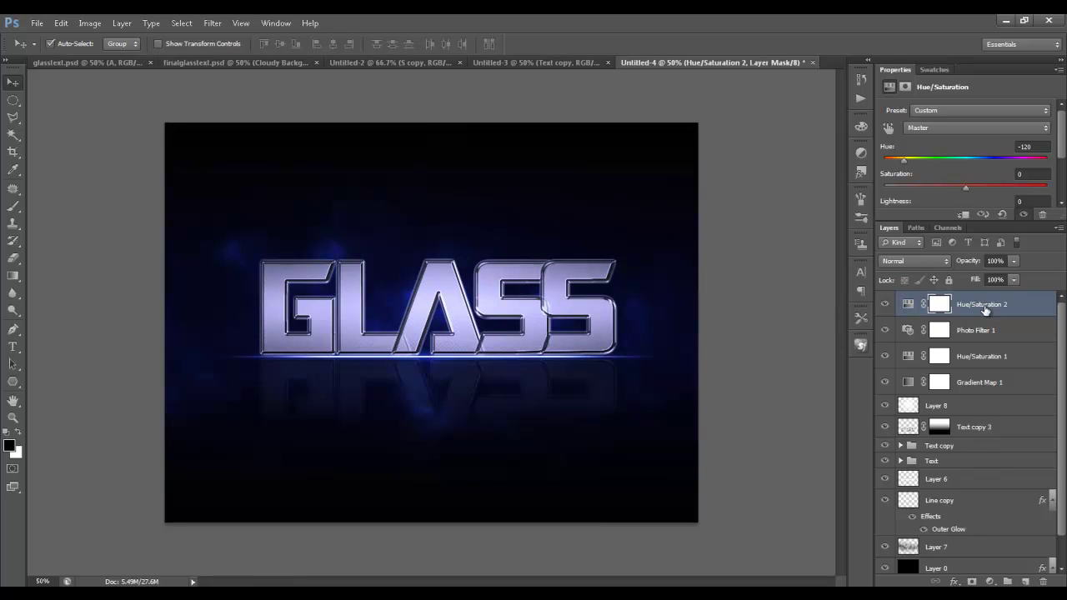
left_click_drag(906, 164, 1051, 167)
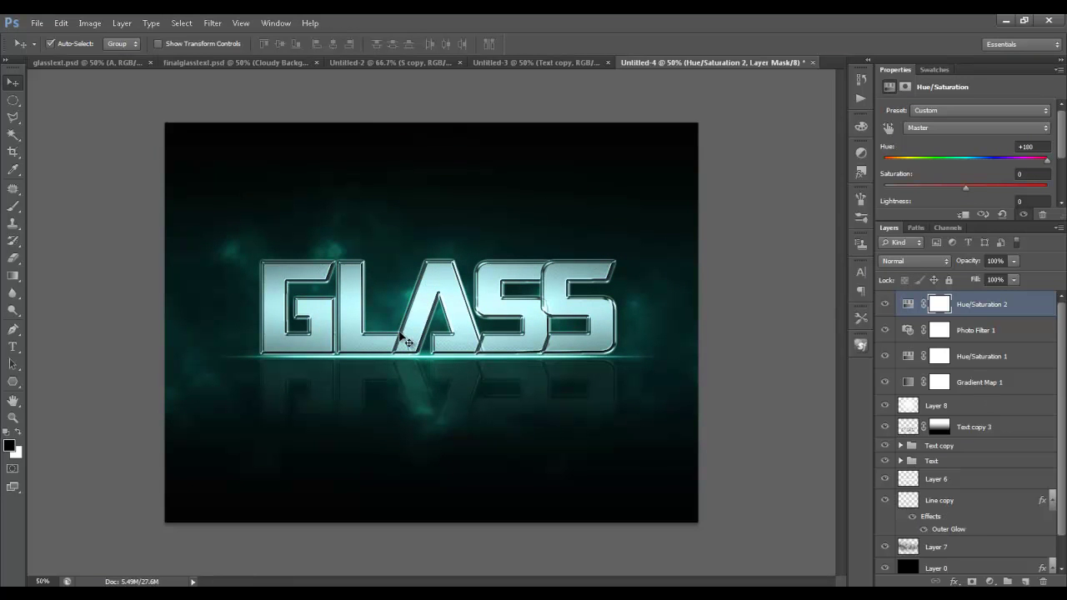